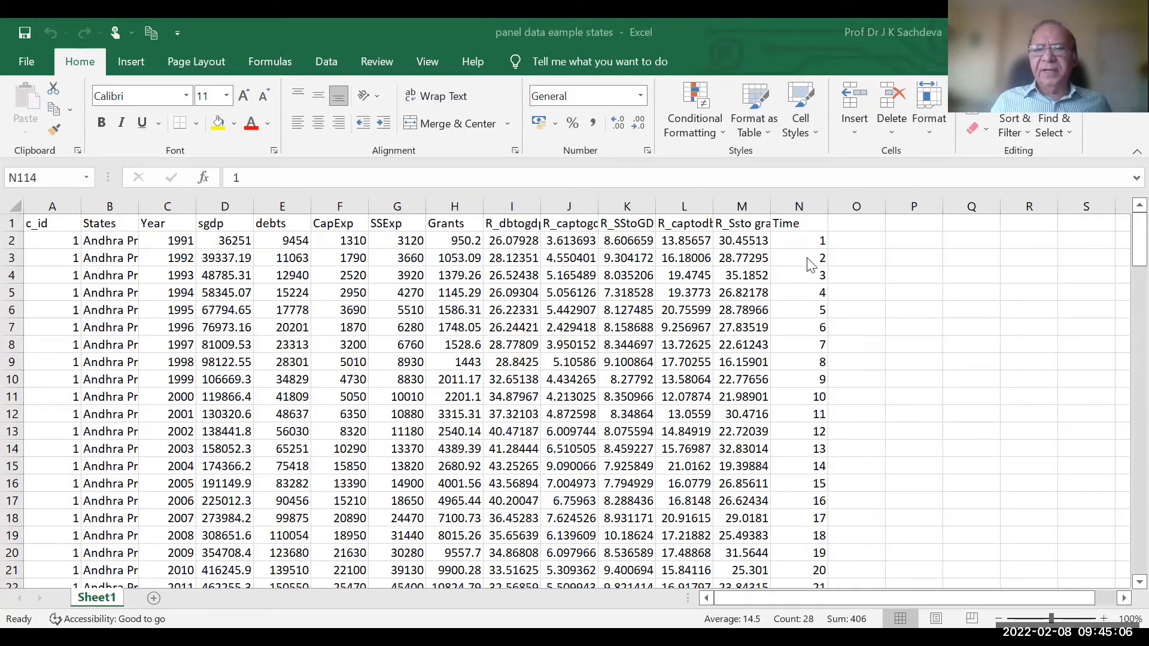
Examine how the panel data is stacked by state, comparing the c_id, States, Year and Time columns from the header to the last row
scroll(810, 264, "down", 2)
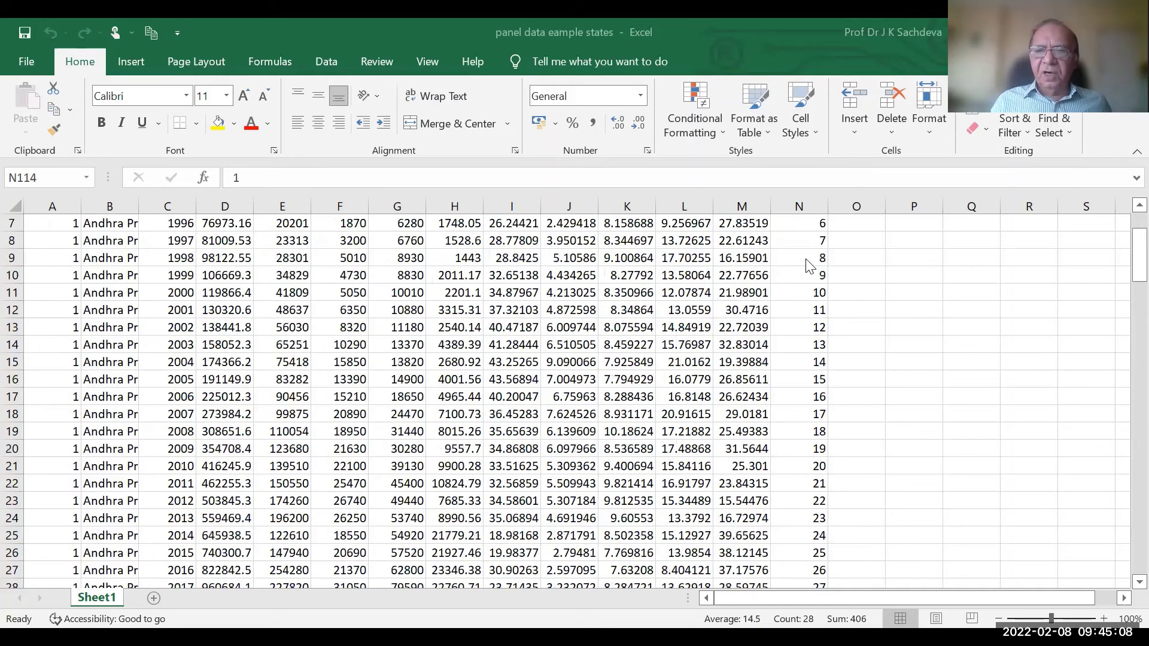
scroll(808, 265, "down", 4)
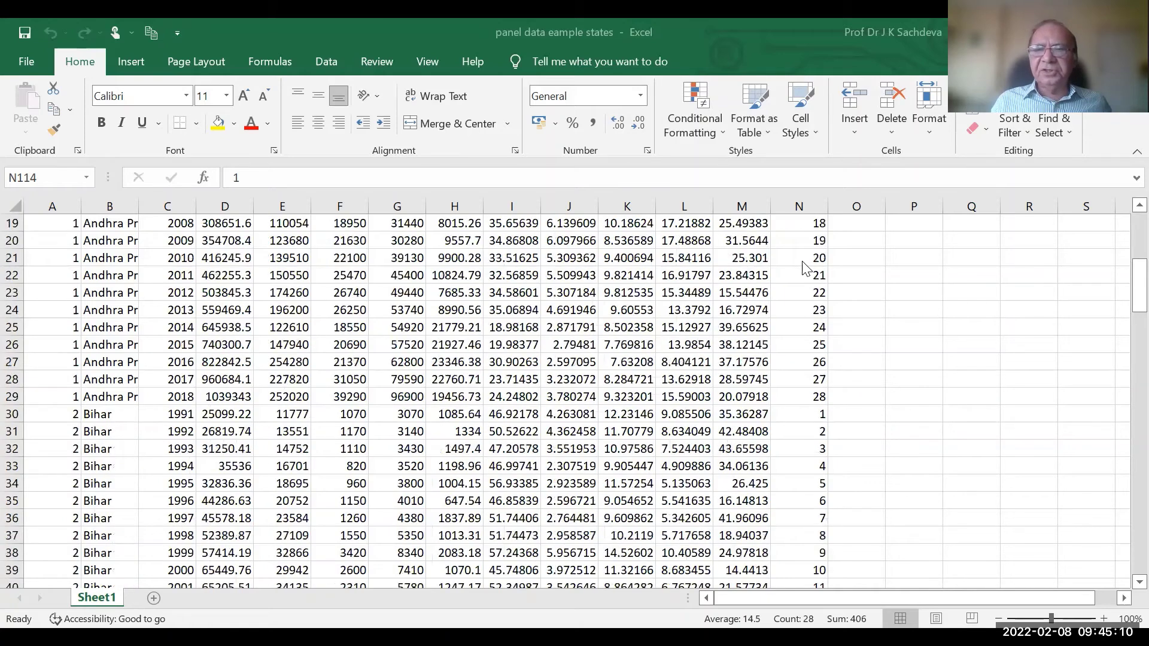
scroll(827, 350, "down", 1)
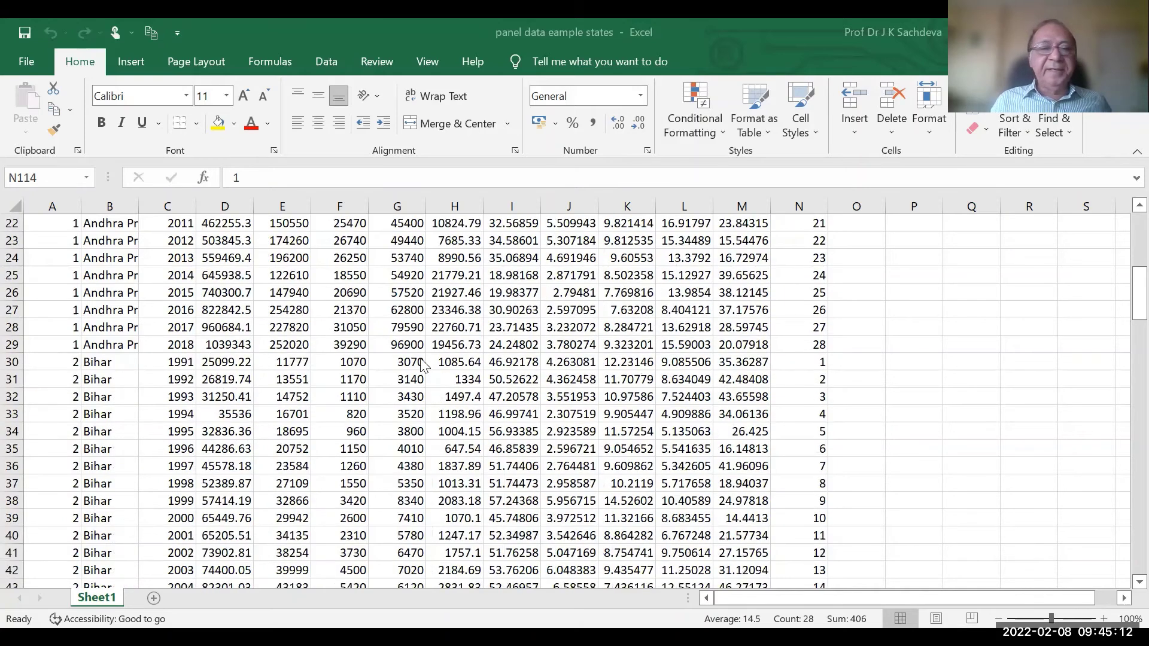
scroll(787, 369, "down", 2)
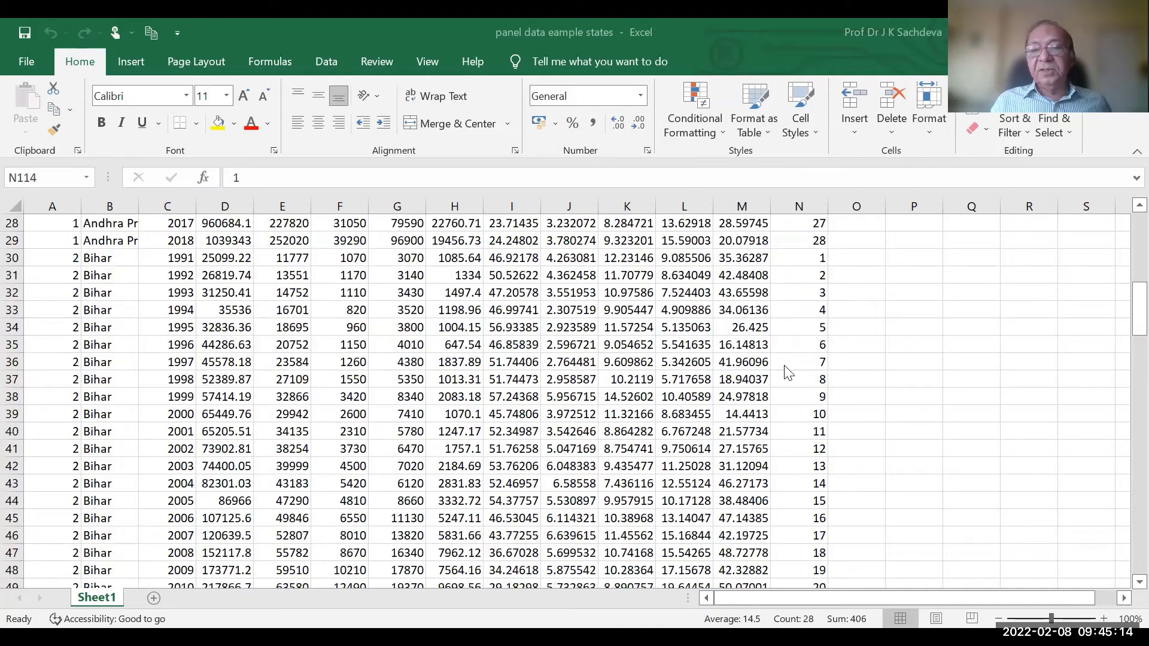
scroll(788, 371, "down", 8)
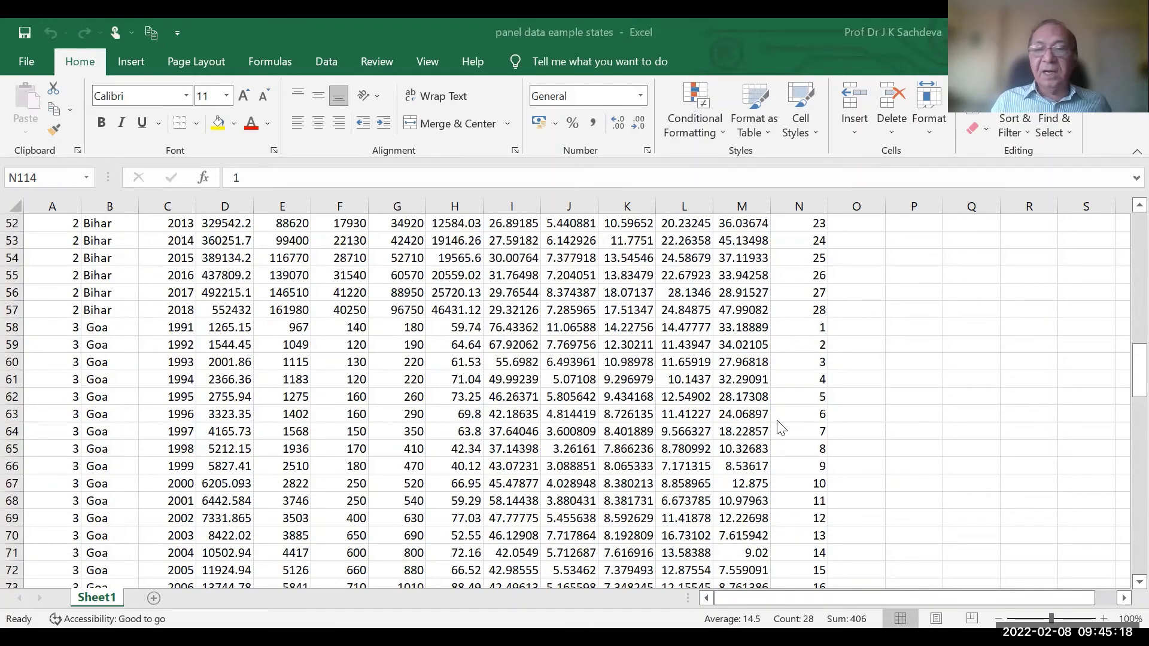
scroll(814, 443, "down", 4)
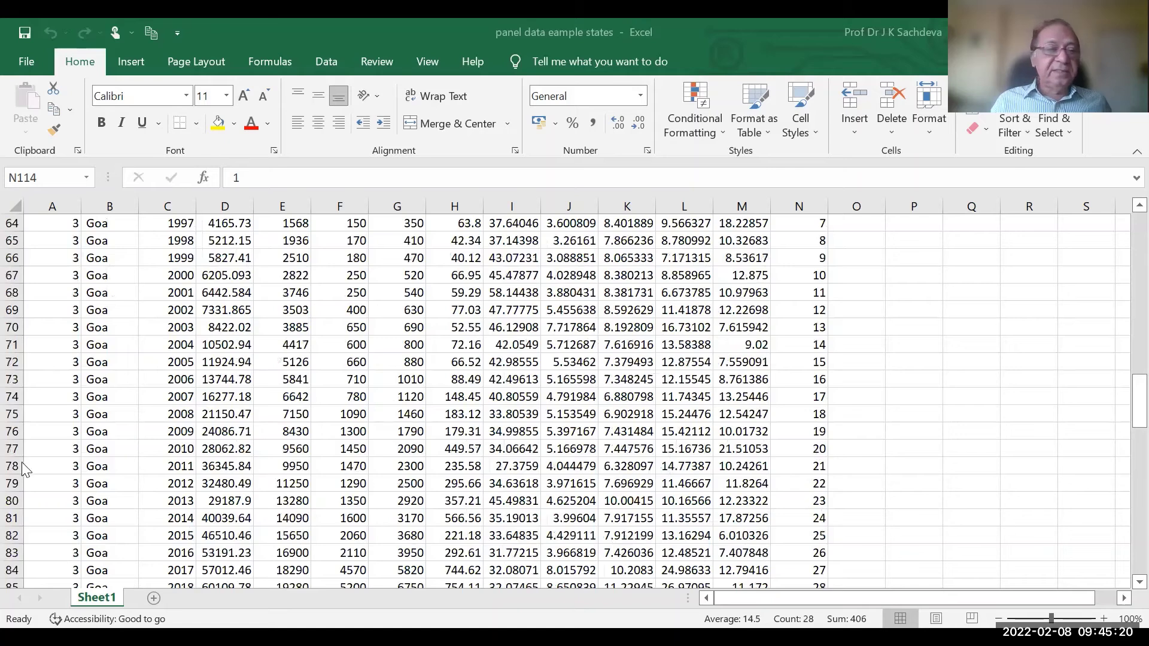
scroll(102, 488, "down", 2)
scroll(739, 461, "down", 5)
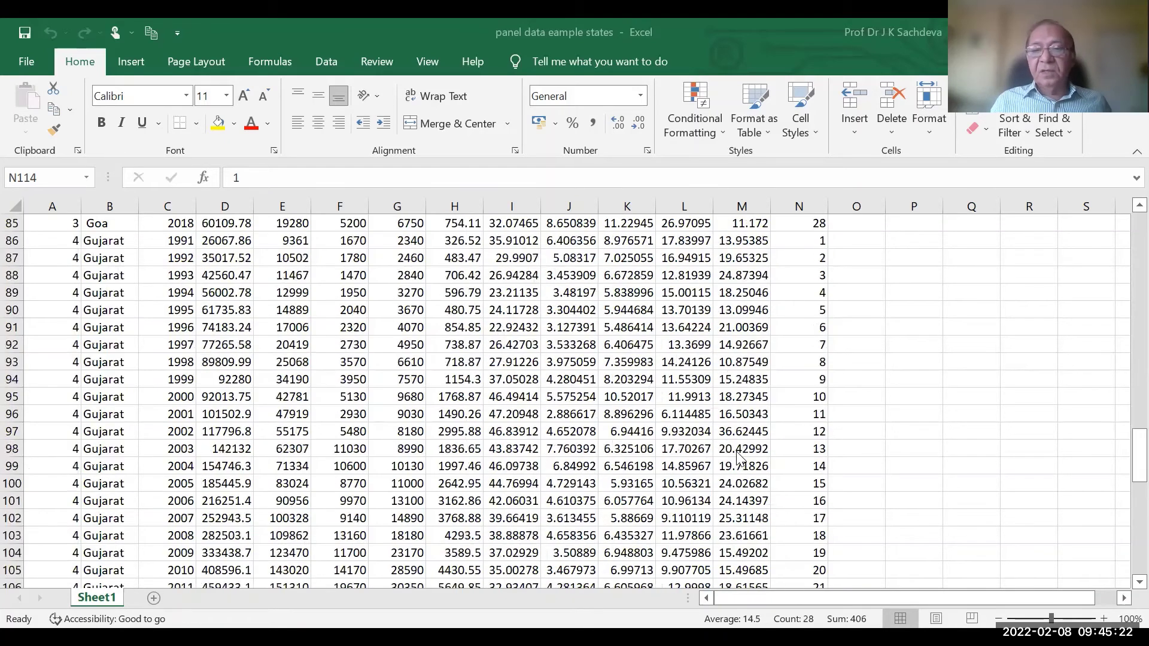
scroll(739, 461, "down", 10)
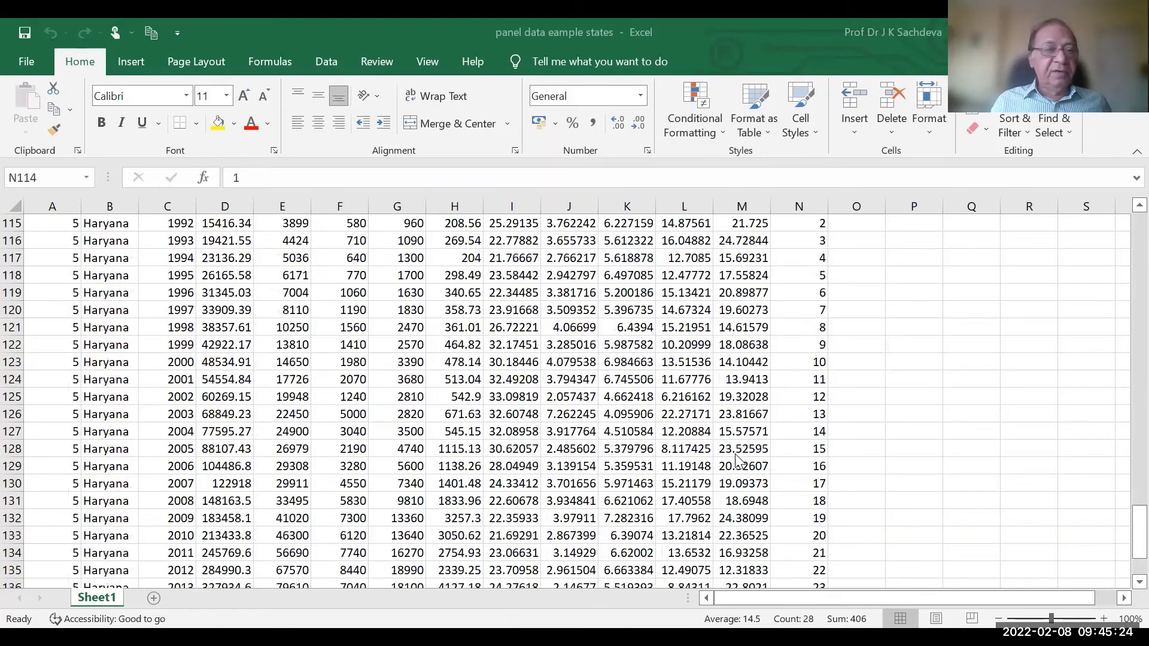
scroll(344, 417, "down", 4)
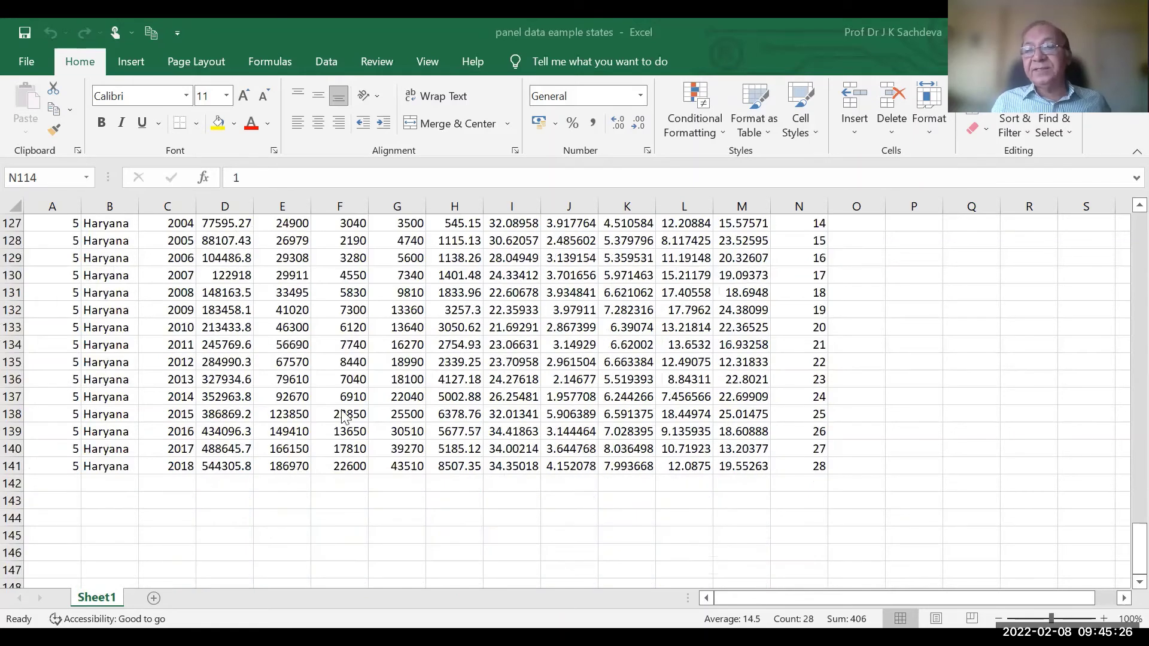
scroll(344, 417, "up", 5)
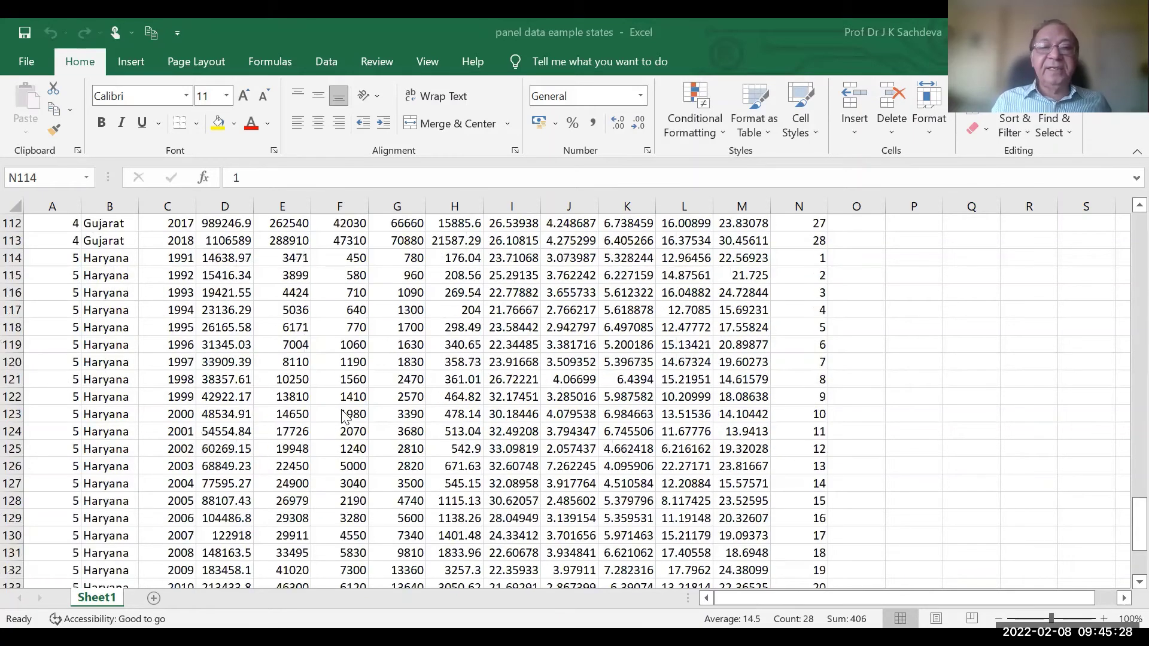
scroll(346, 417, "up", 20)
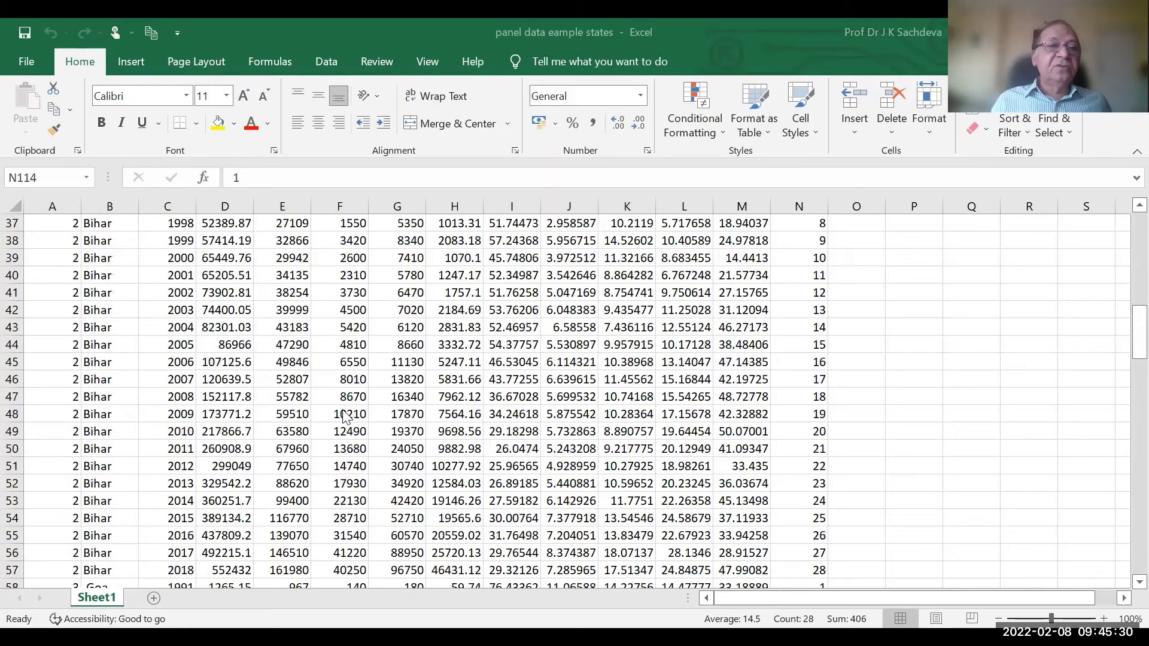
scroll(78, 327, "up", 12)
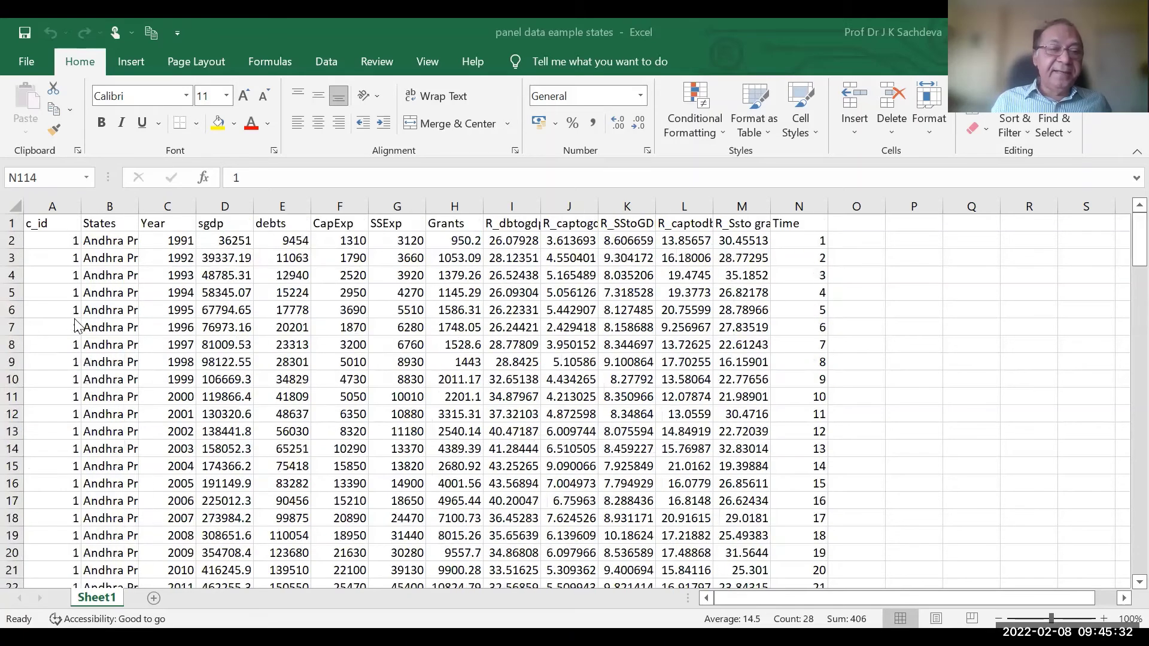
scroll(179, 454, "down", 5)
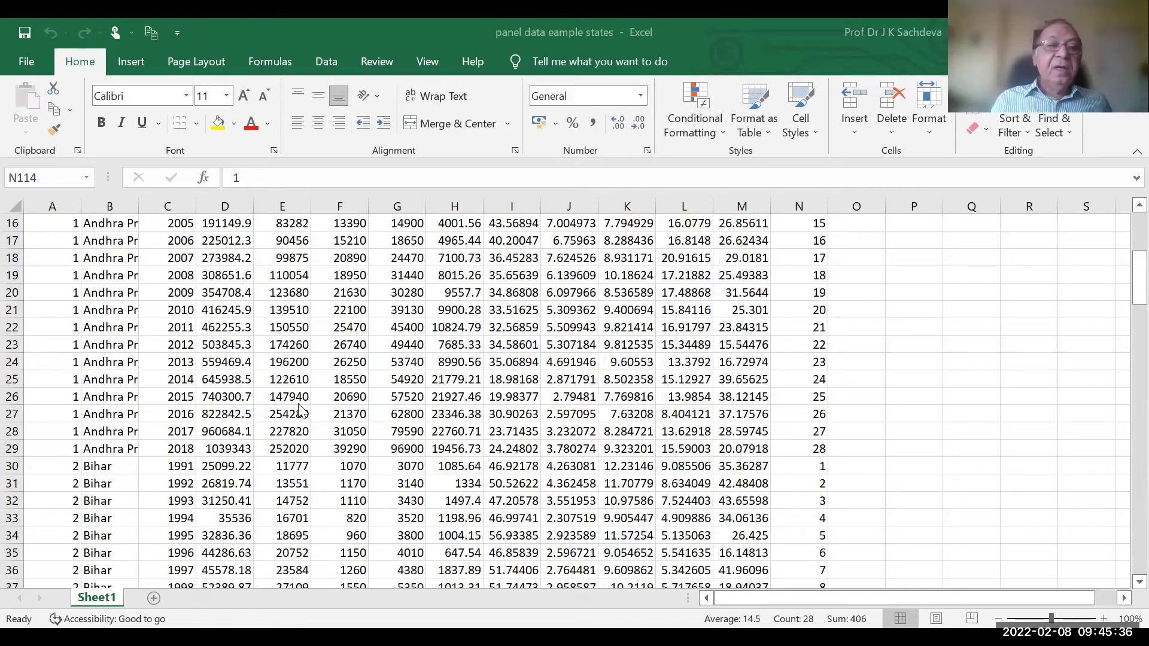
scroll(300, 412, "up", 5)
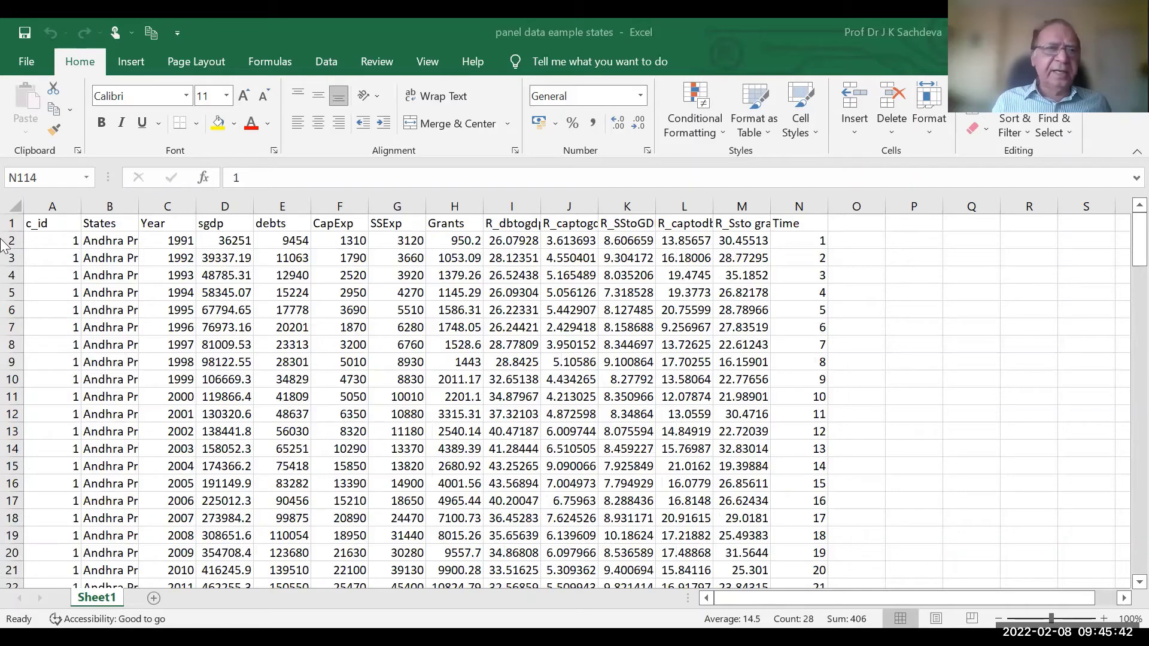
Inspect the c_id column's contents in A2, A3 and A4, and the formula in A30 where Bihar's rows begin
left_click(58, 240)
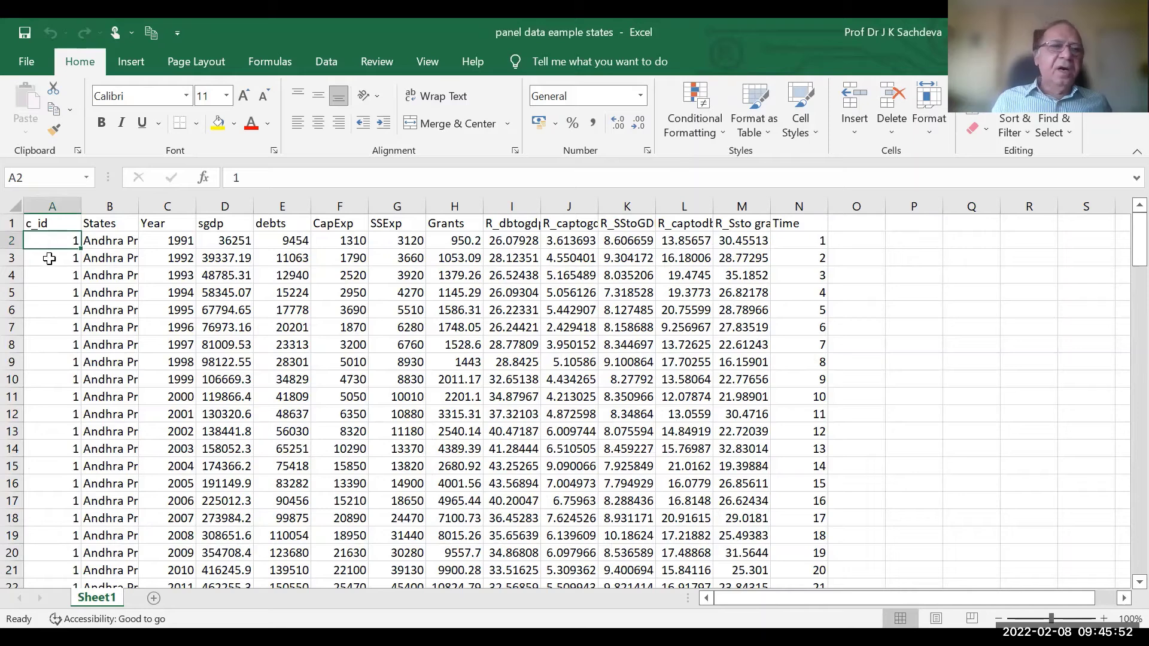
left_click(50, 260)
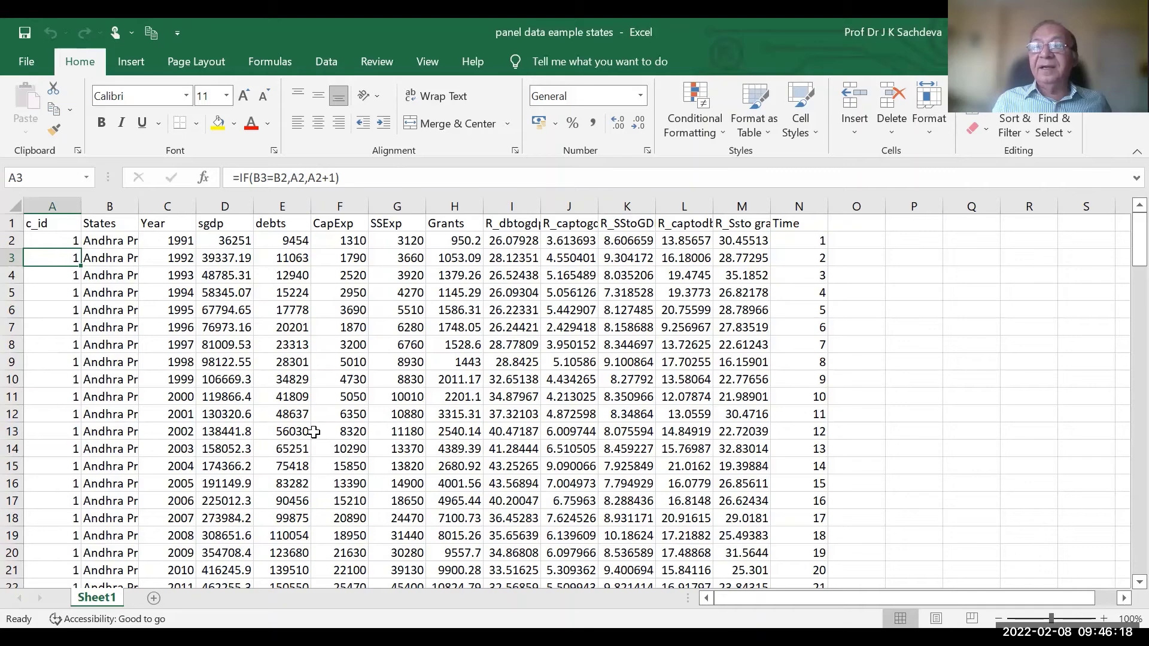
scroll(197, 359, "down", 2)
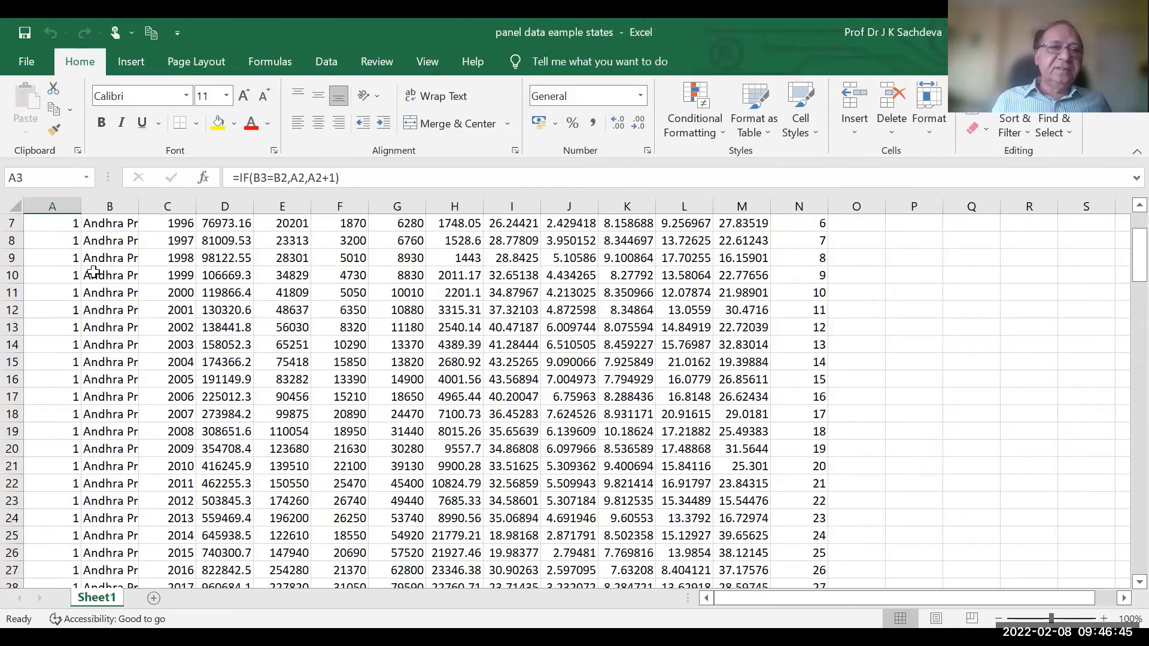
scroll(96, 275, "up", 2)
key("Down")
scroll(105, 323, "down", 5)
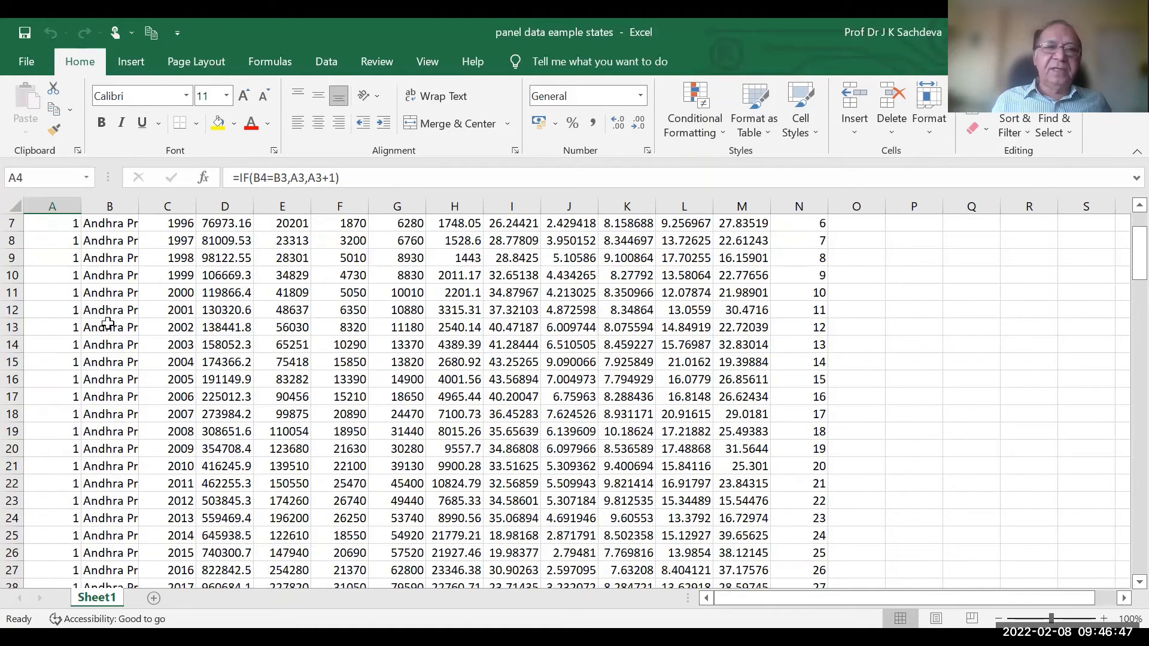
scroll(110, 325, "down", 2)
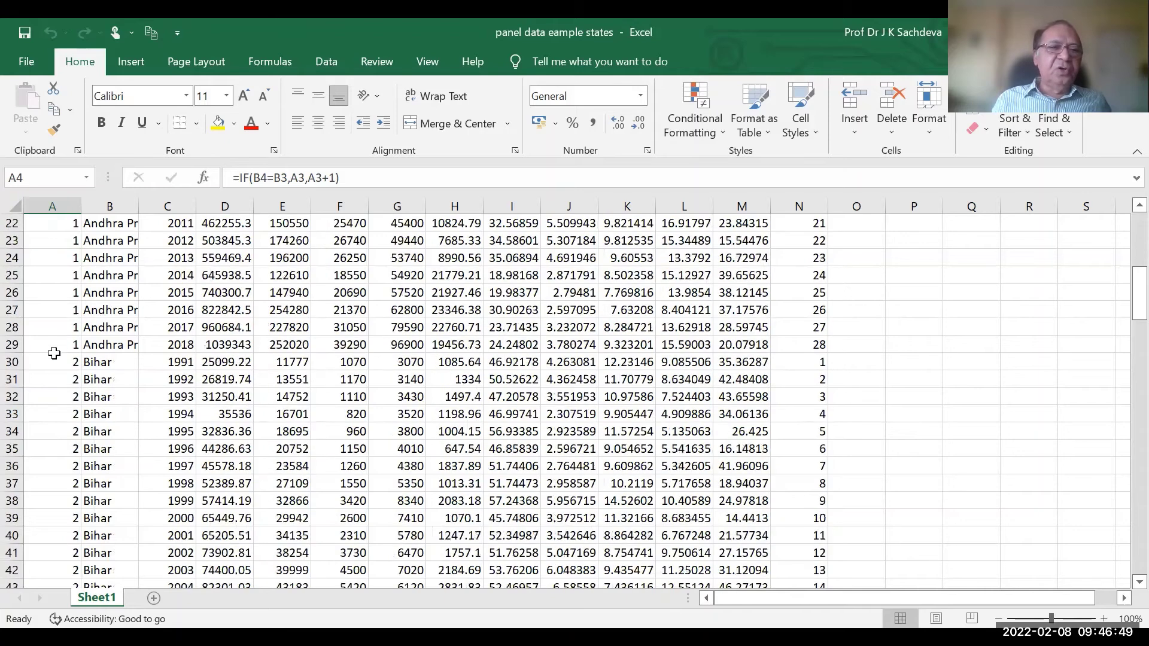
left_click(54, 363)
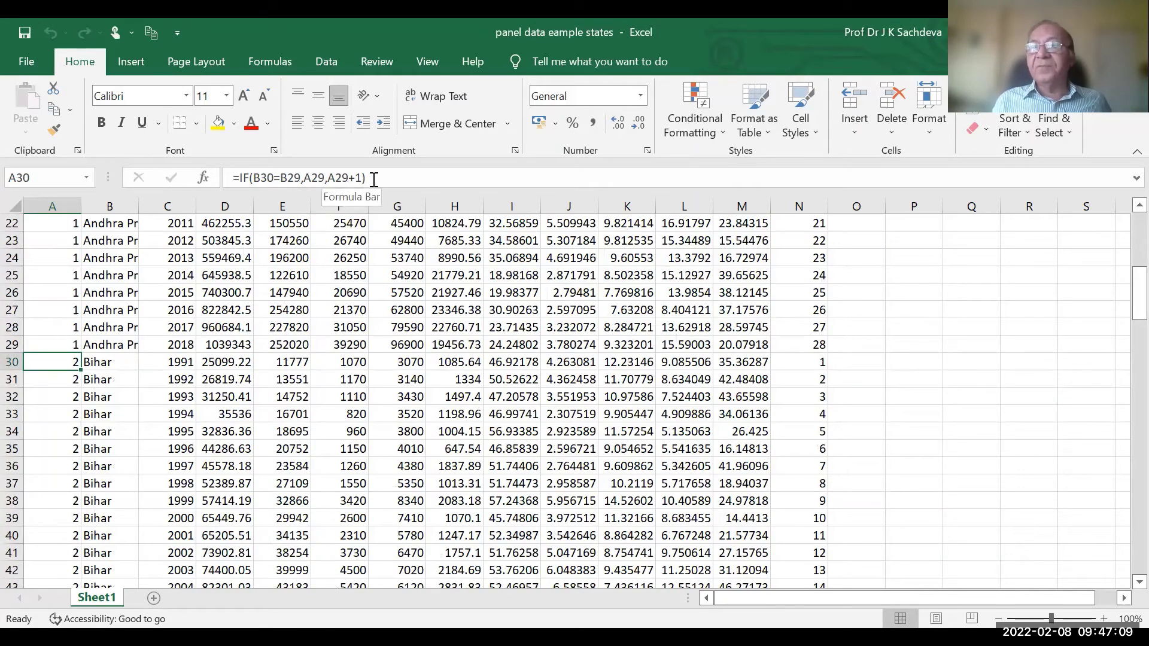
Check the c_id numbering against the state names down to Haryana's last row, and return to the start of the sheet
scroll(50, 353, "down", 3)
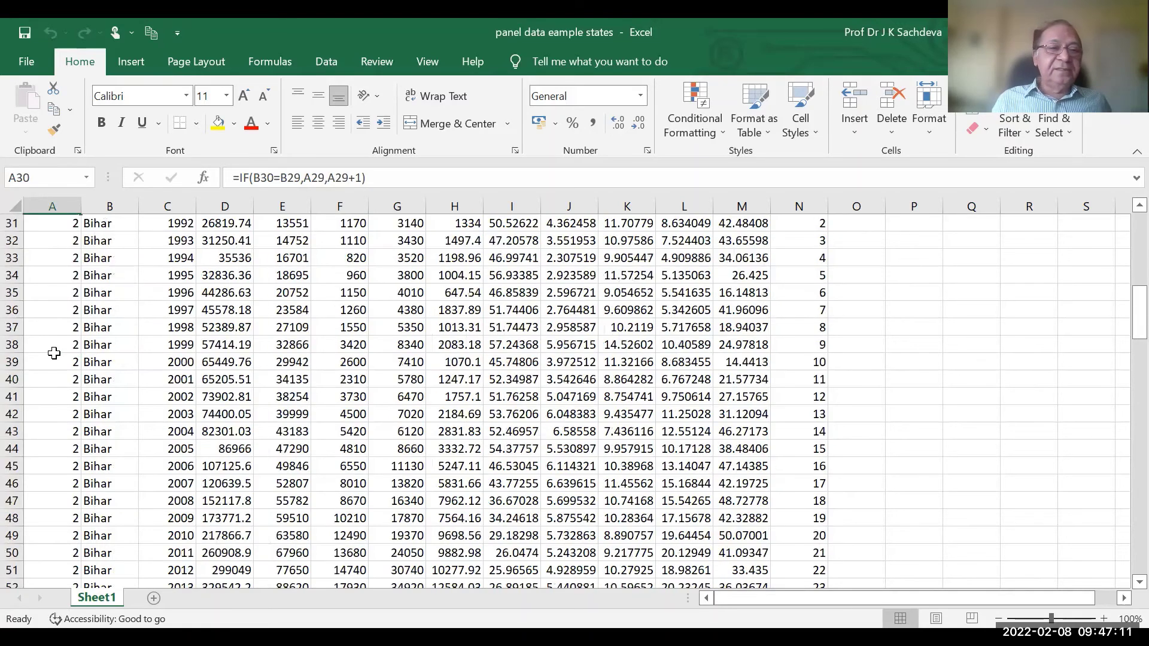
scroll(52, 354, "down", 15)
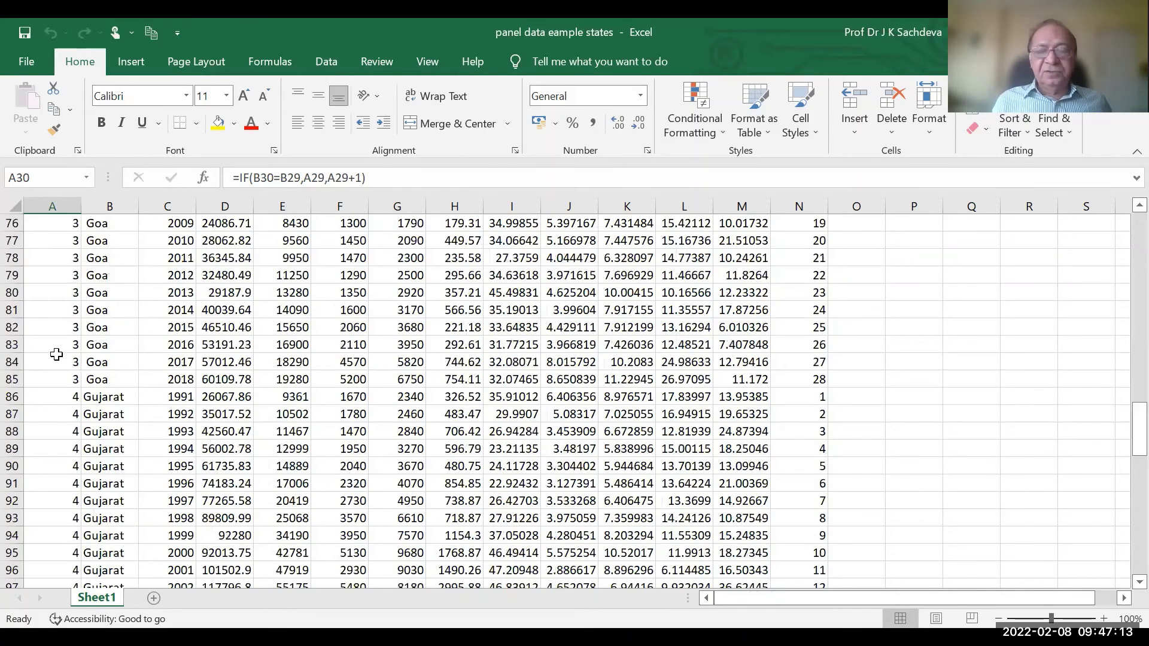
scroll(63, 352, "down", 13)
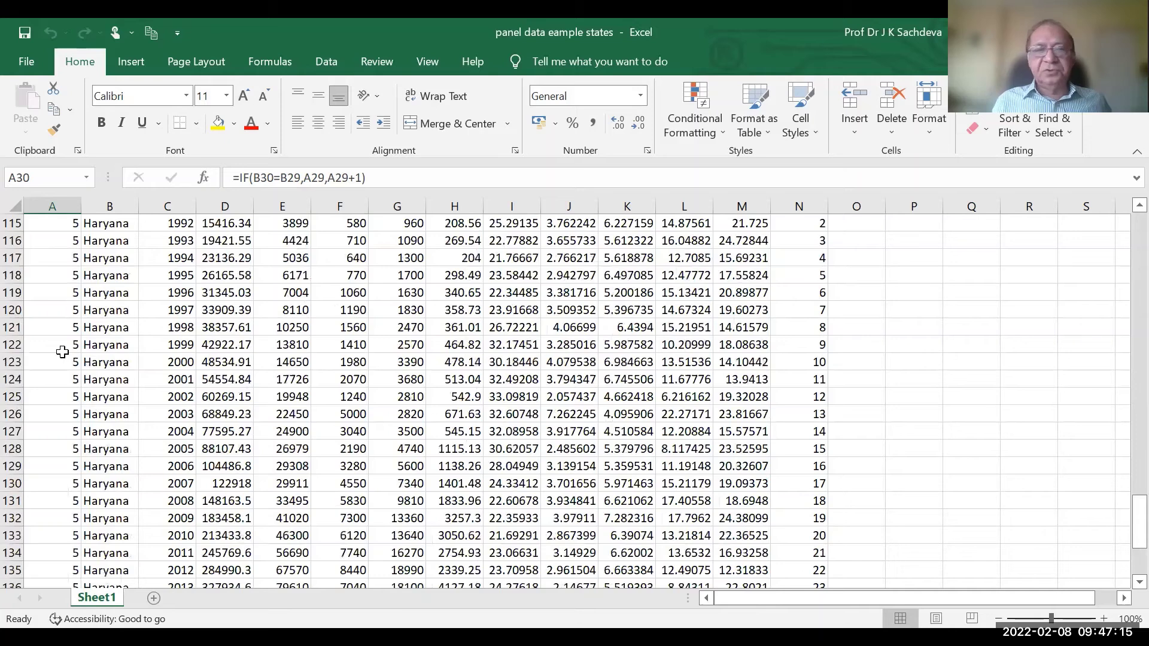
scroll(62, 352, "down", 3)
scroll(61, 353, "down", 3)
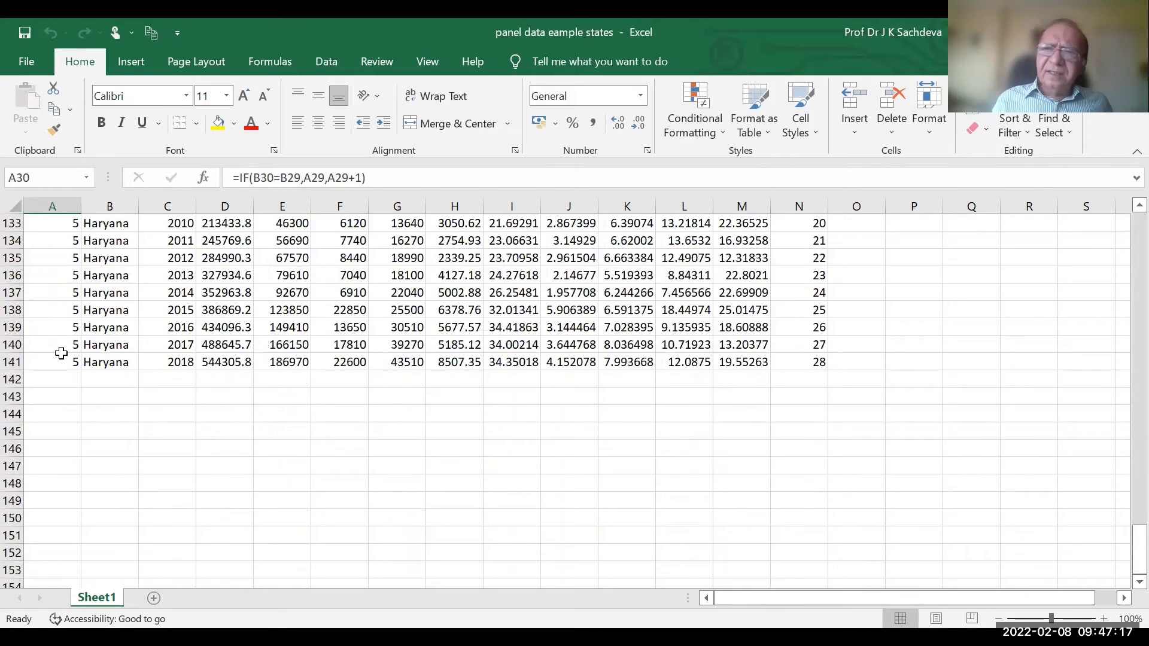
scroll(66, 350, "up", 11)
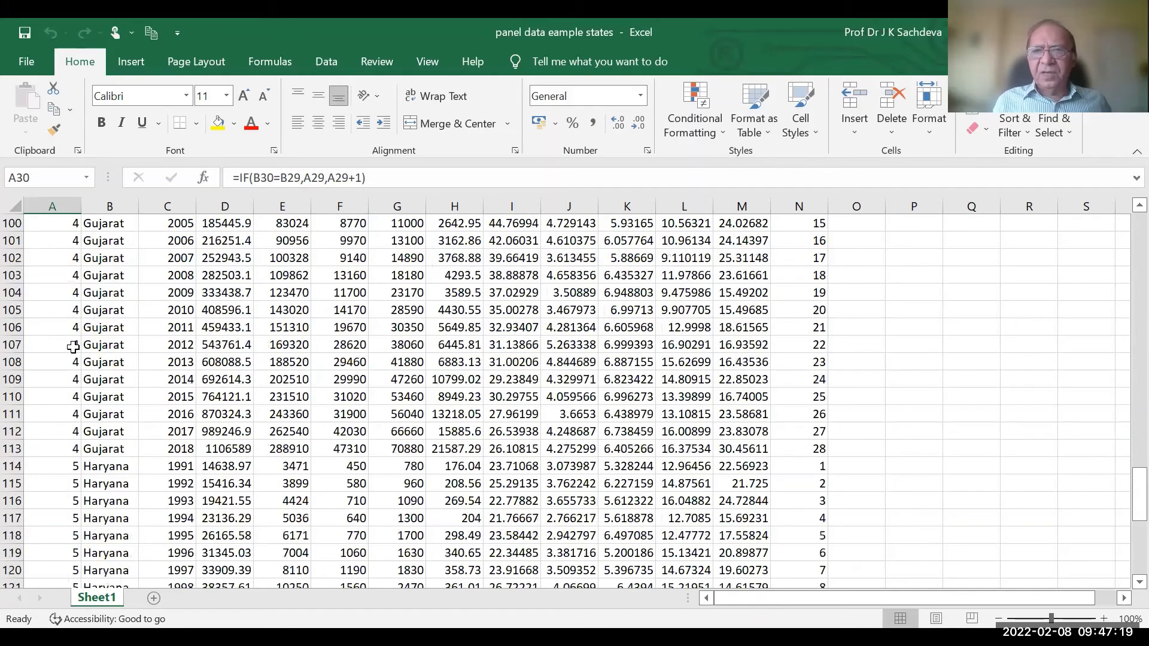
scroll(73, 348, "up", 20)
scroll(72, 346, "up", 12)
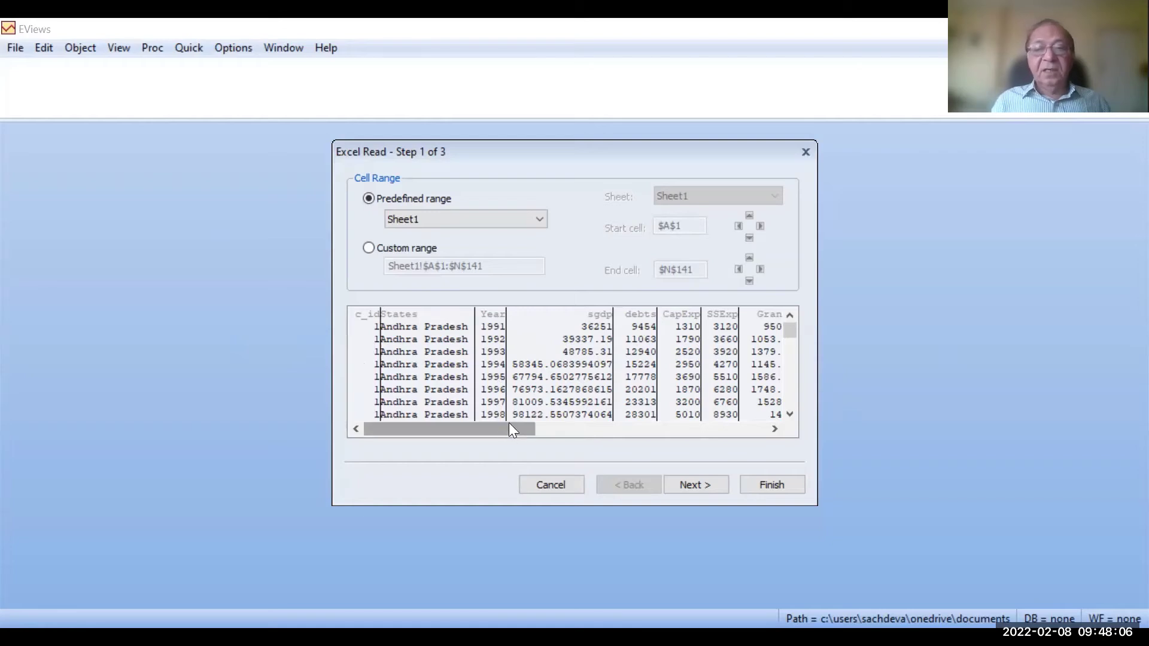
Switch to EViews and review the remaining columns in the Excel Read preview of Sheet1, through to Time
left_click(585, 429)
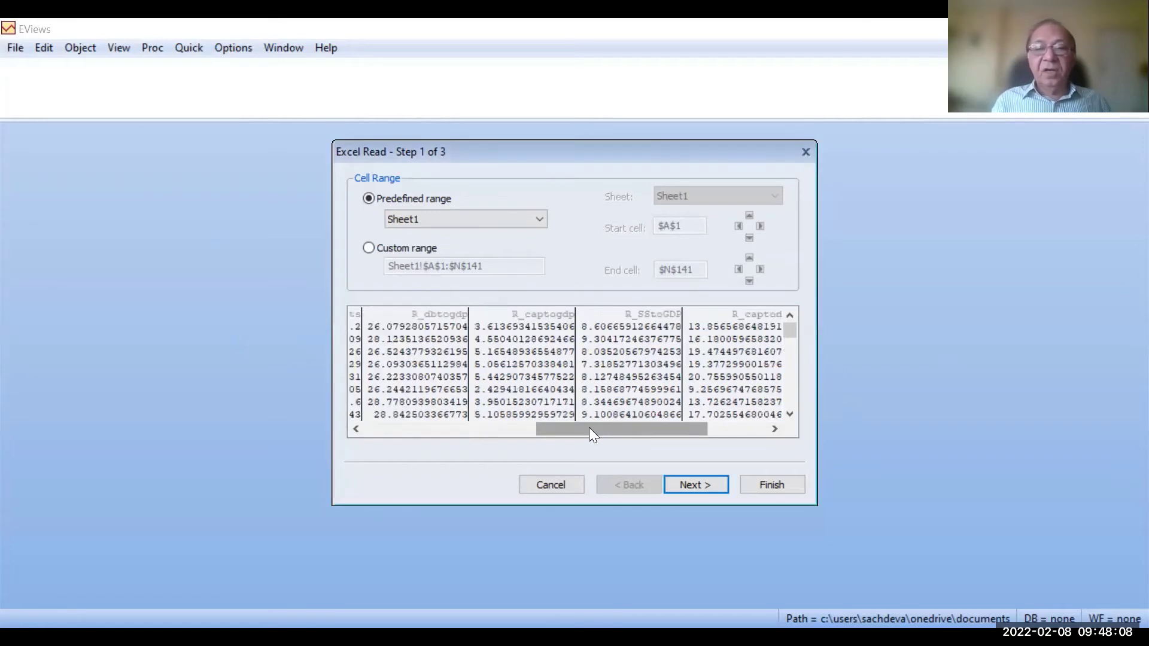
left_click_drag(591, 431, 690, 422)
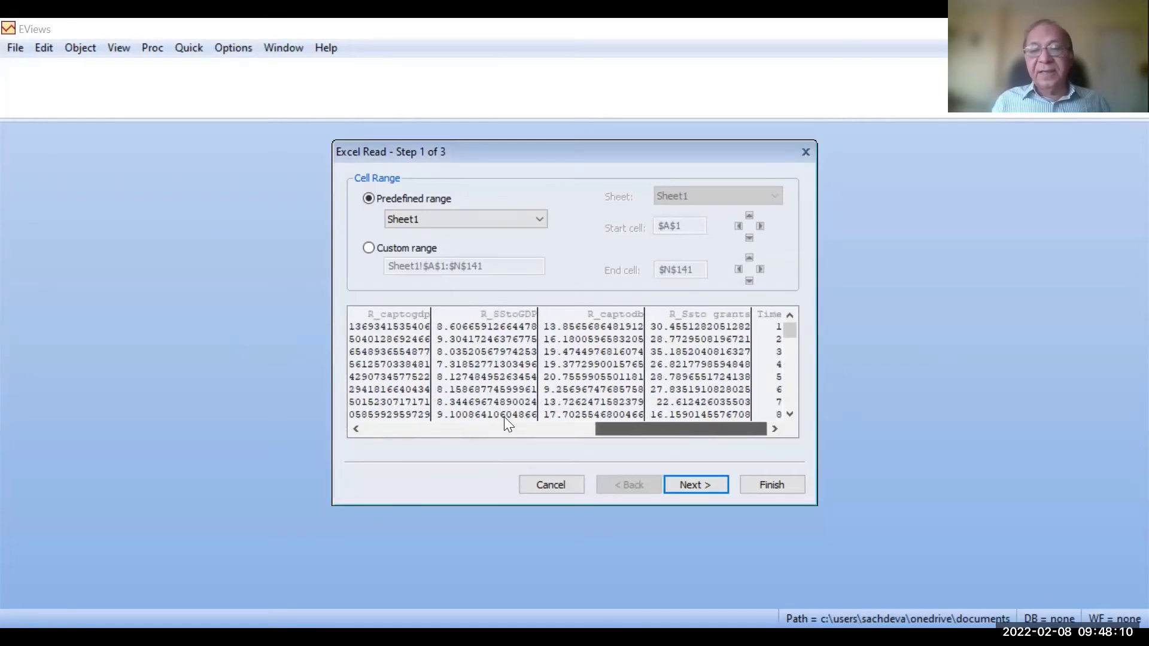
left_click(527, 429)
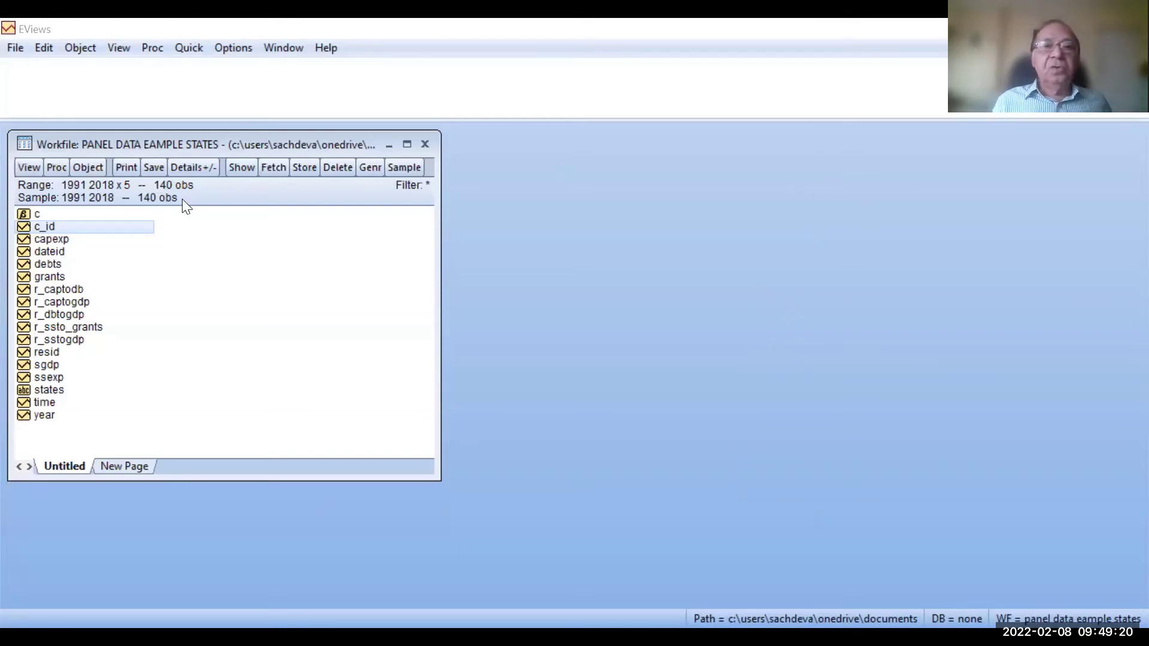
Open the c_id series from the workfile, look through its values by cross-section and year, and close it
right_click(67, 228)
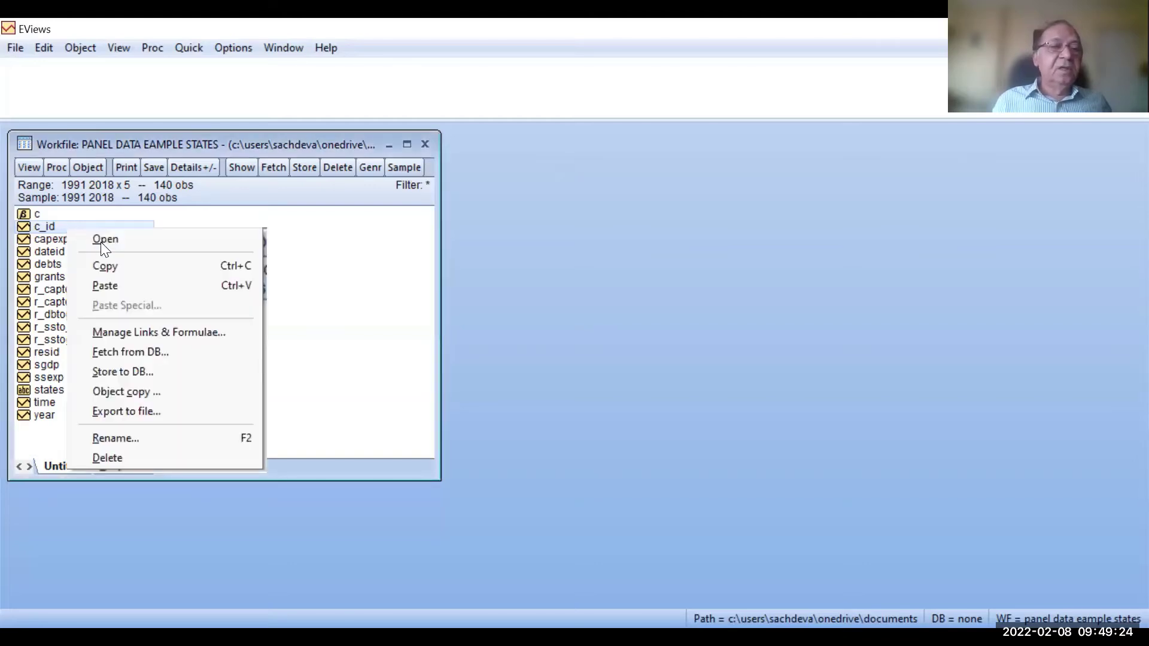
left_click(106, 238)
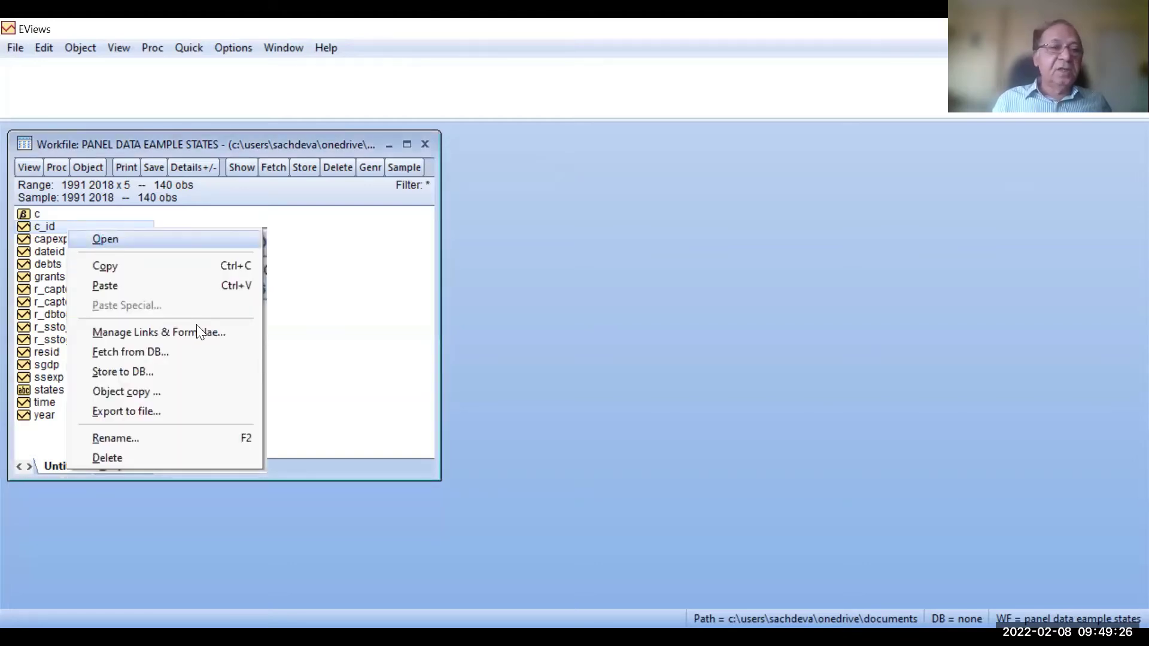
scroll(202, 331, "down", 20)
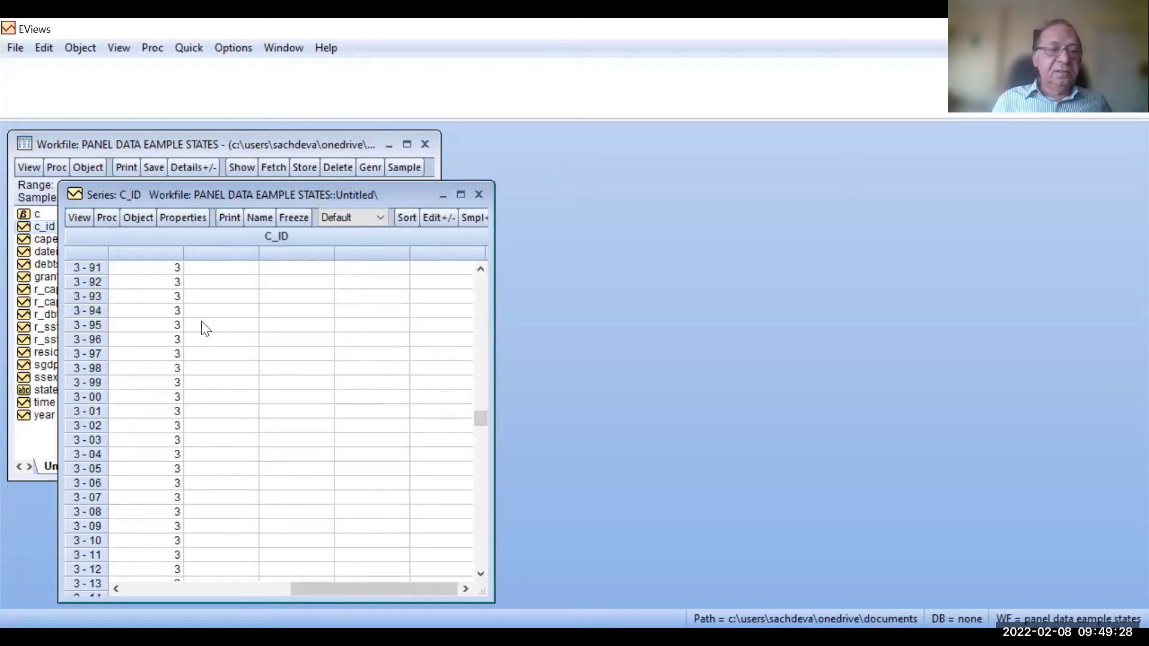
left_click(481, 199)
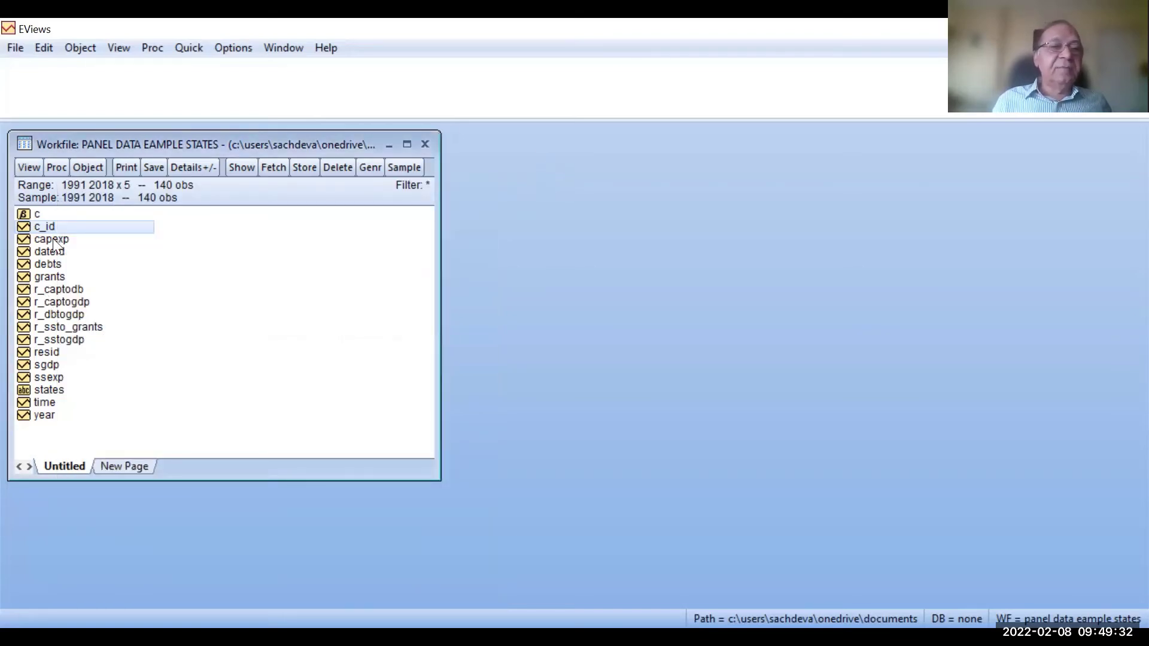
Open the capexp series from the workfile and look through its values across the first two states
left_click(54, 241)
right_click(54, 241)
left_click(95, 251)
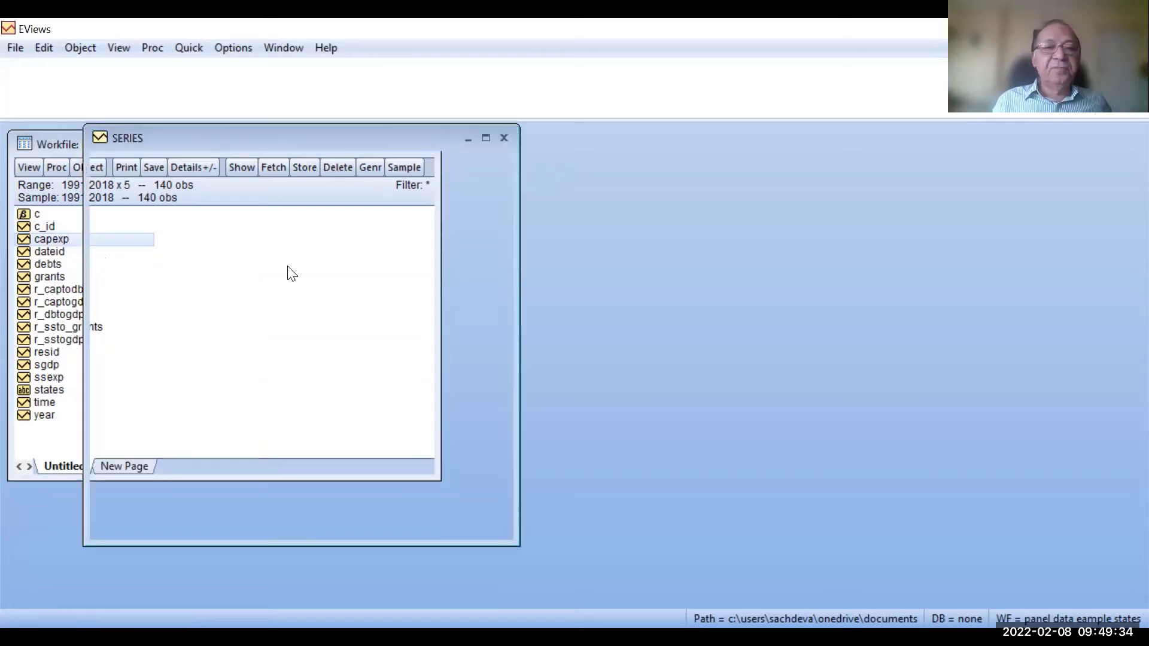
scroll(335, 311, "down", 7)
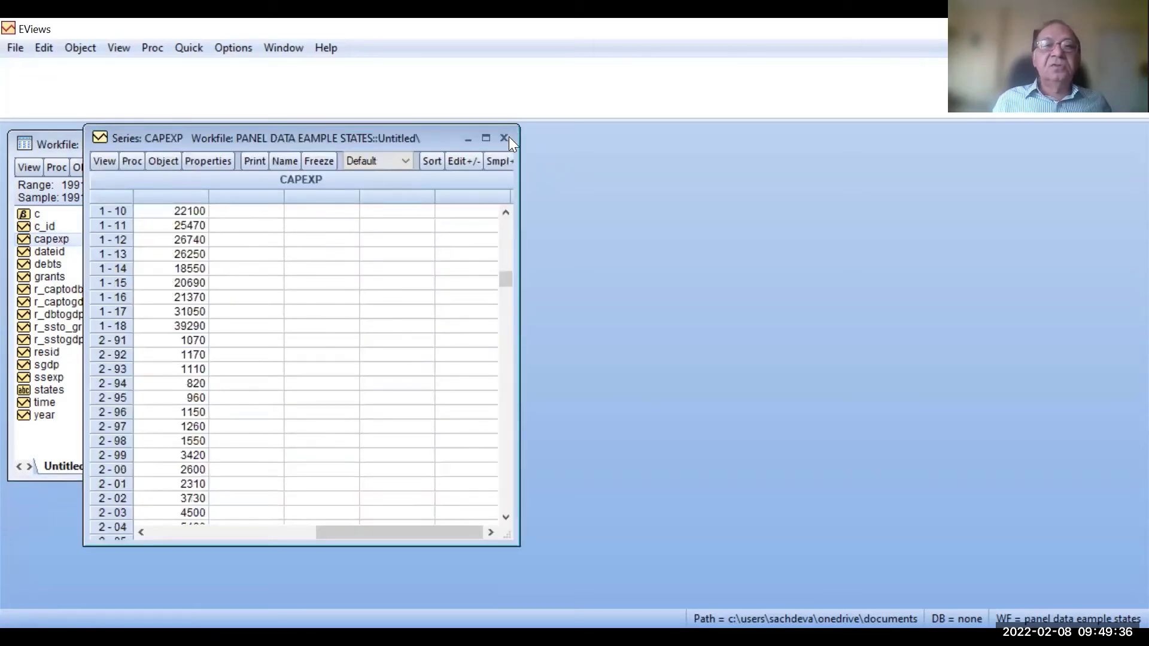
Close the capexp series and set up a panel unit root test for the series sgdp
left_click(505, 138)
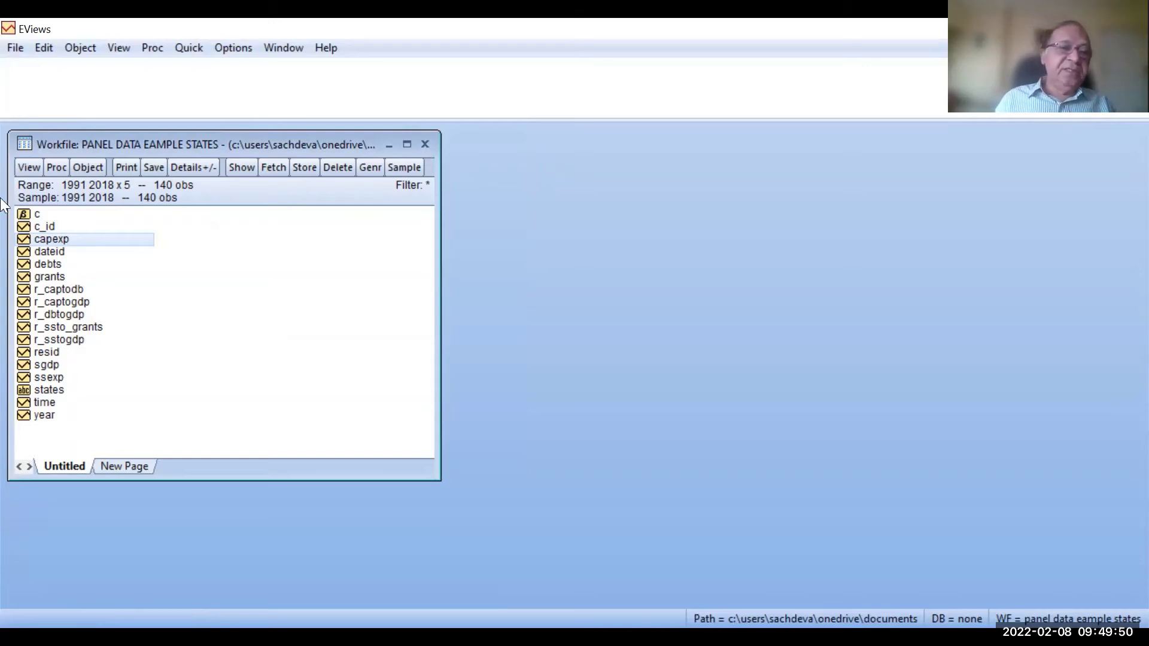
left_click(50, 366)
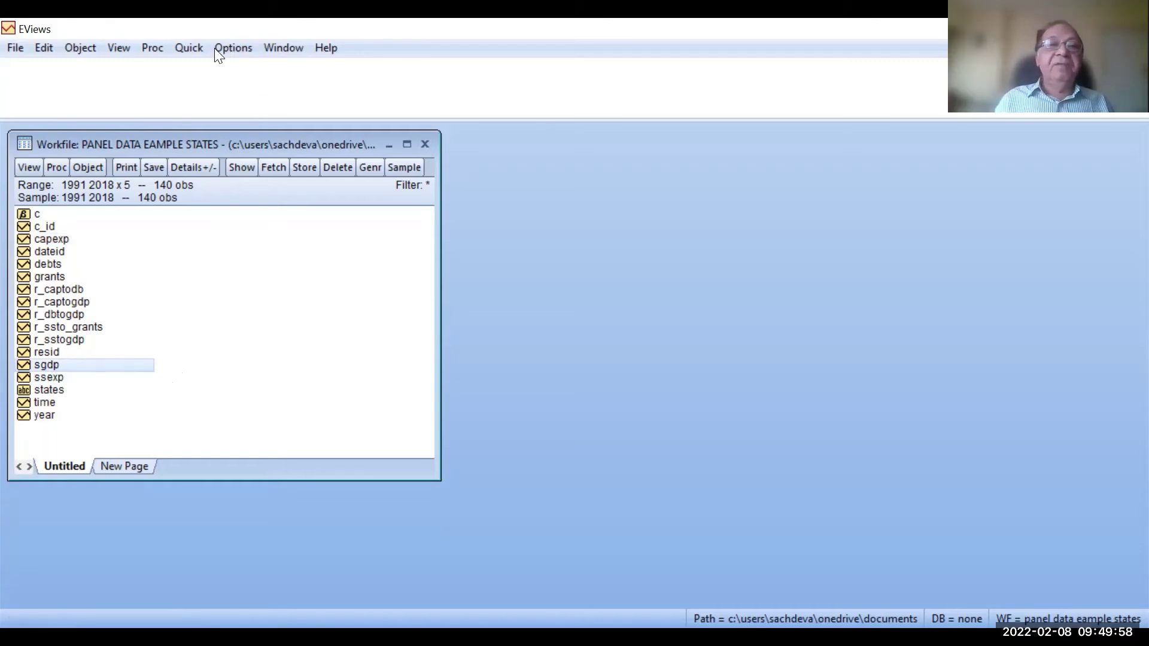
left_click(188, 49)
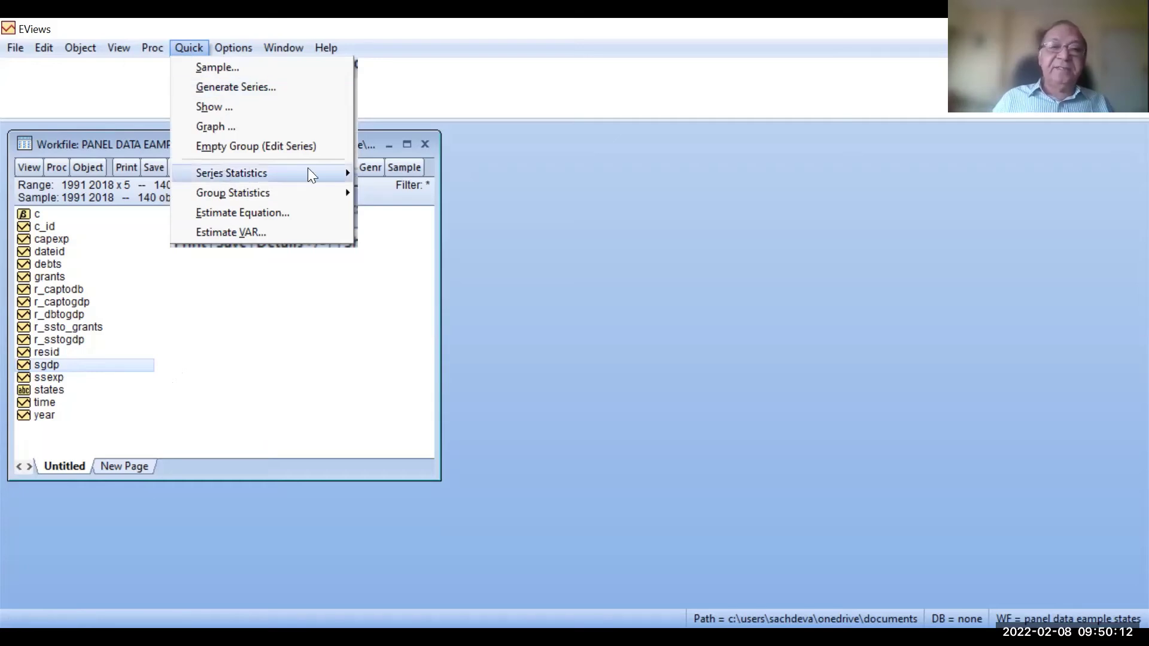
mouse_move(308, 172)
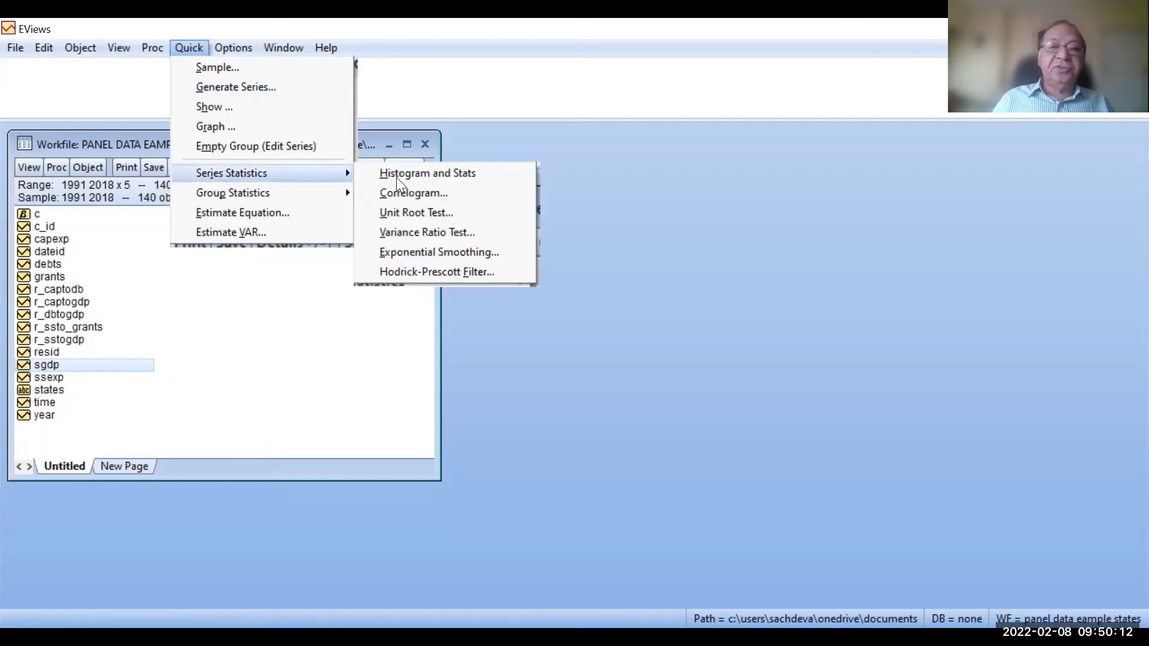
left_click(401, 213)
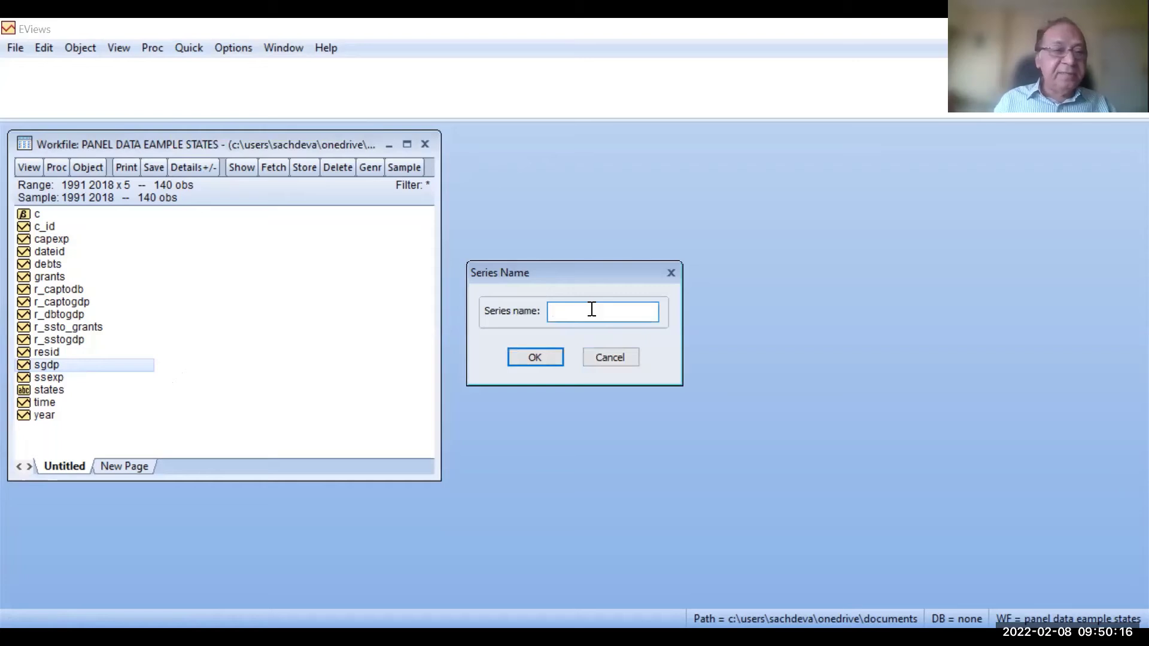
type("sgdp")
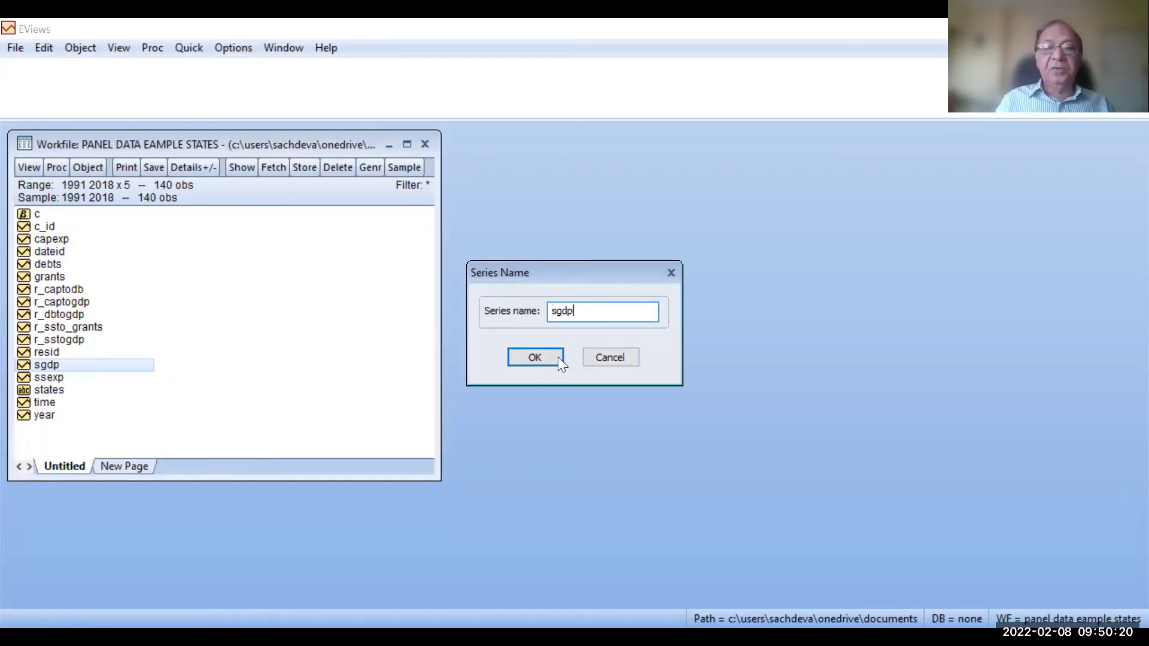
key("Return")
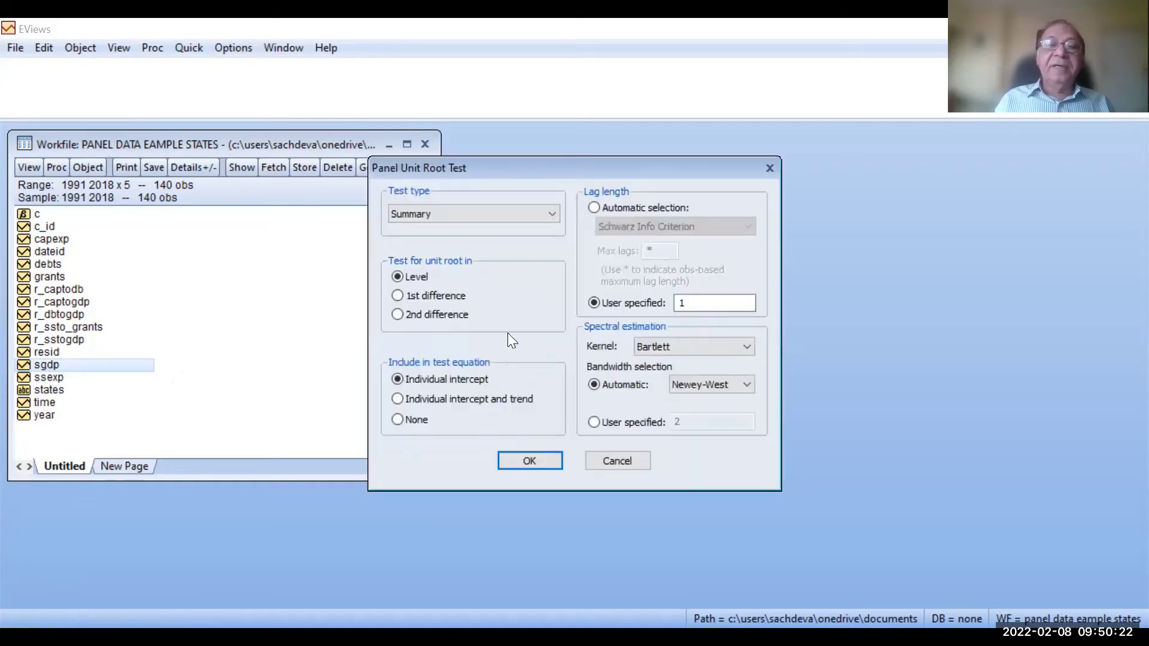
Run the Summary panel unit root test on sgdp at level, with automatic Schwarz lag selection and no intercept or trend
left_click(552, 217)
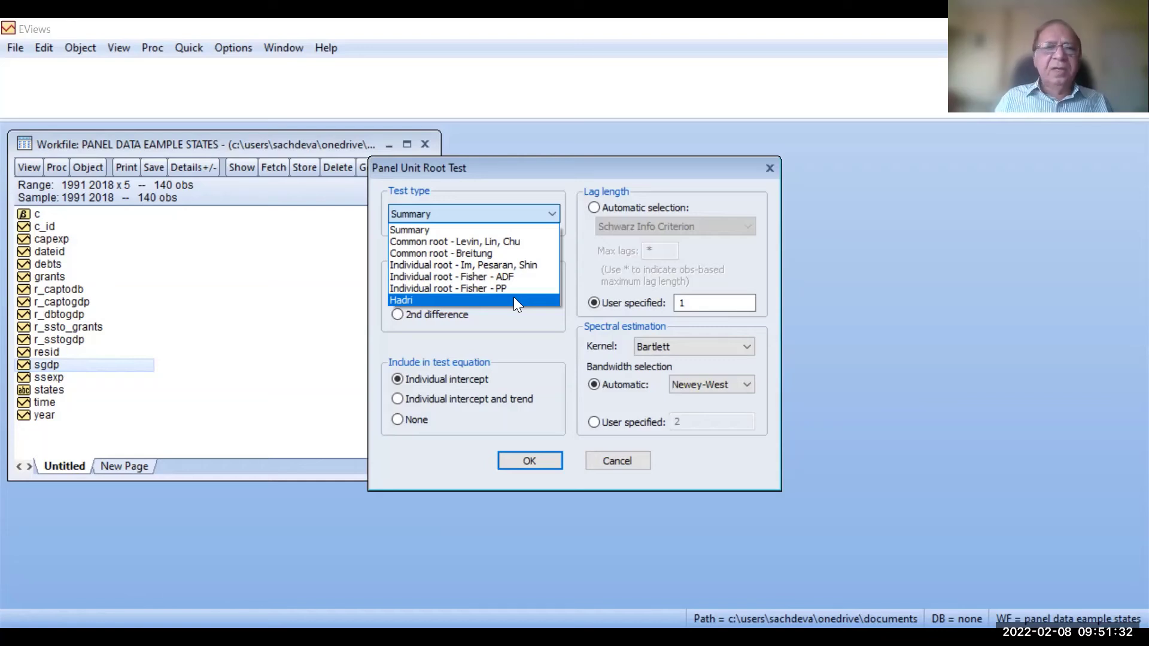
left_click(510, 228)
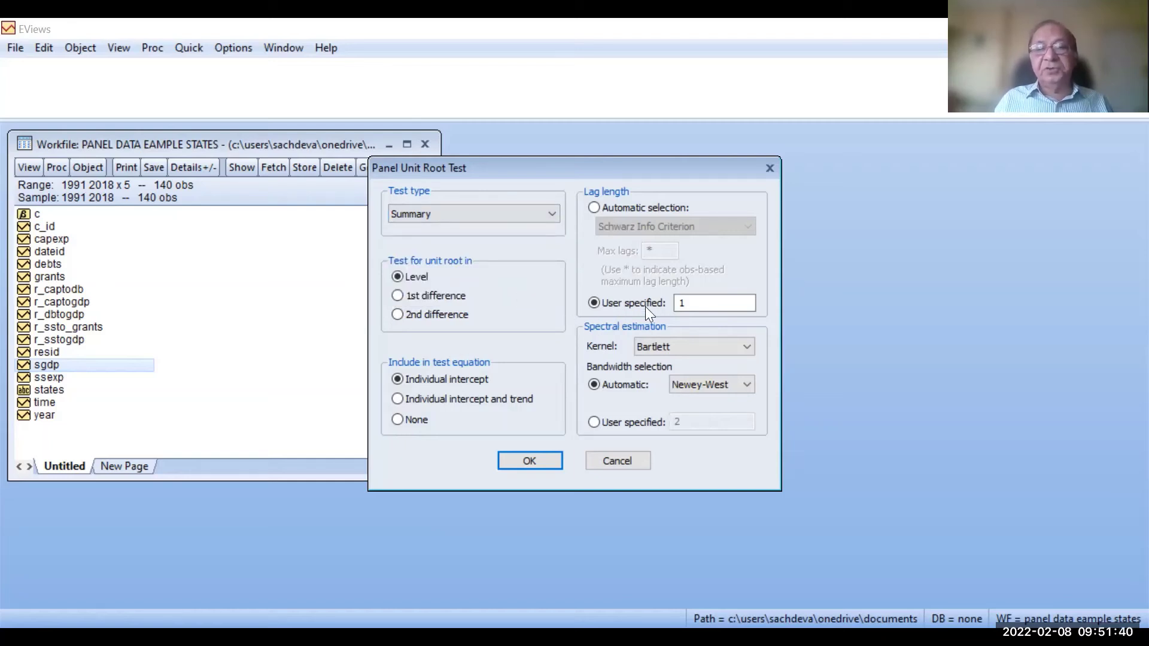
left_click(705, 305)
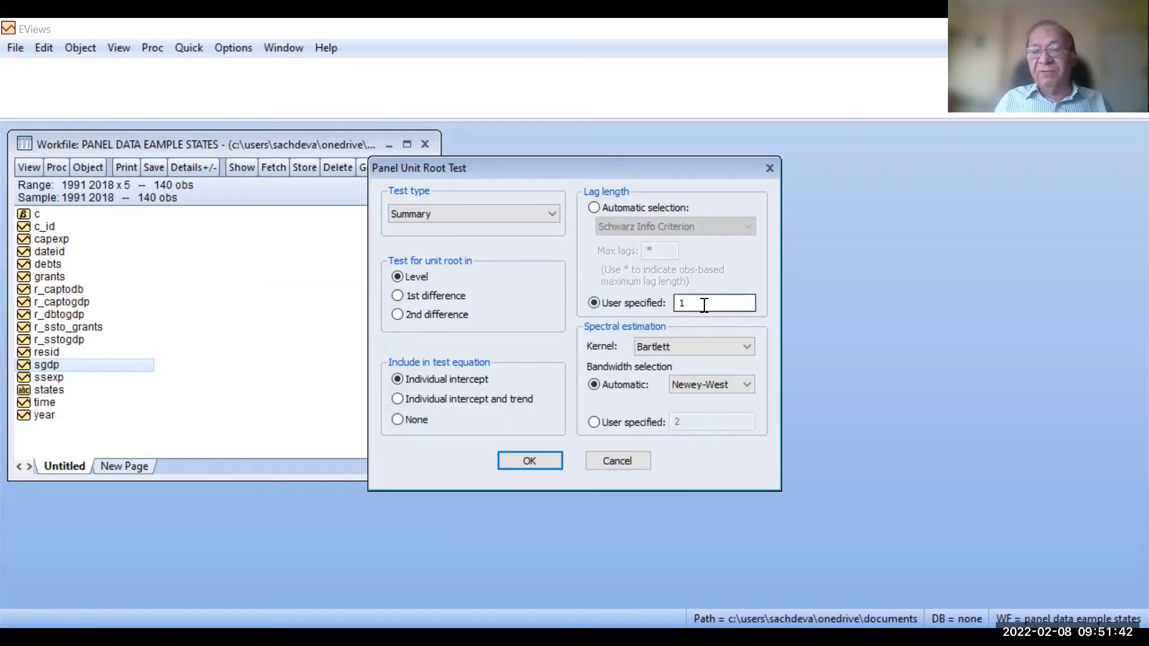
left_click(593, 207)
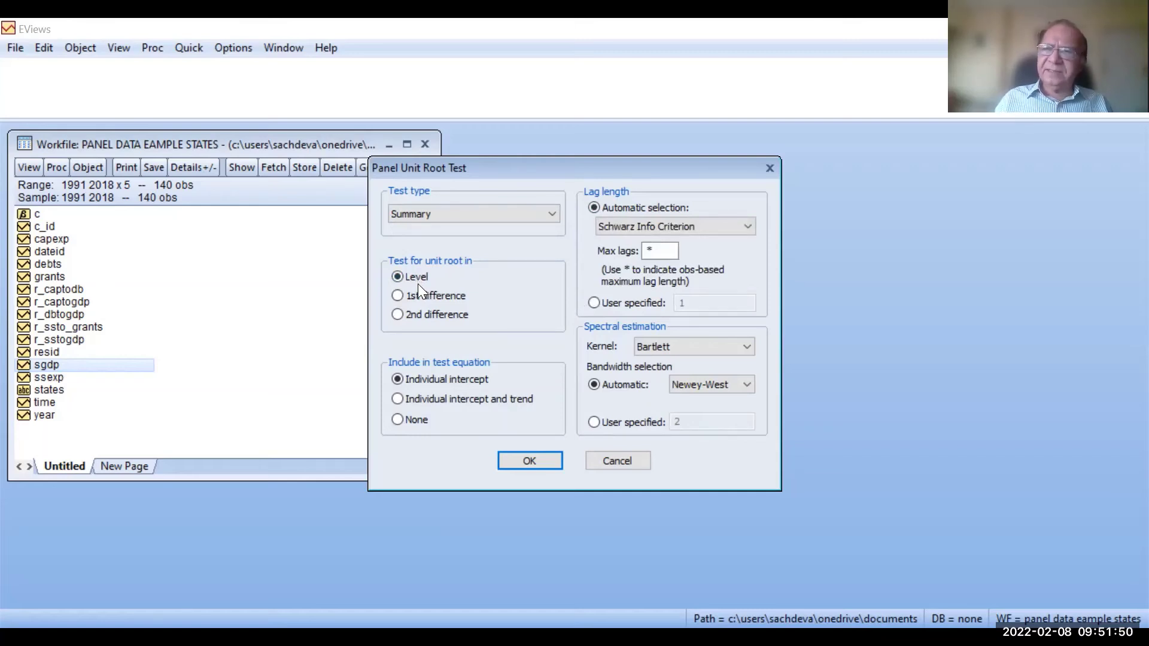
left_click(398, 419)
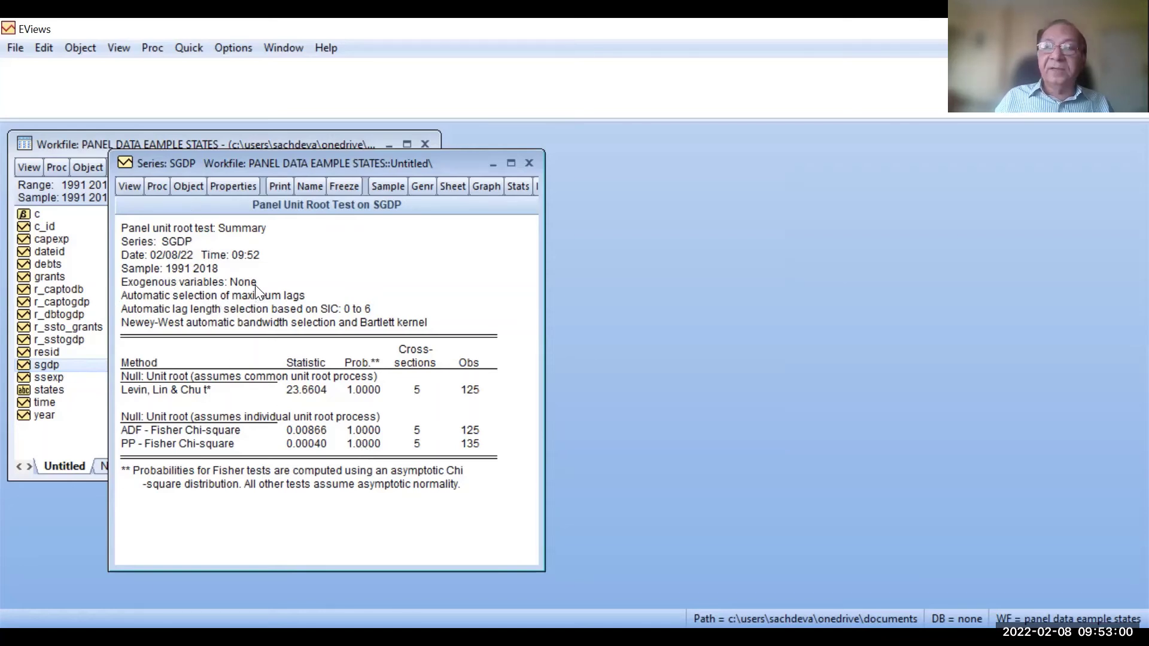
Run the Hadri unit root test on SGDP at level with individual intercept
left_click(132, 187)
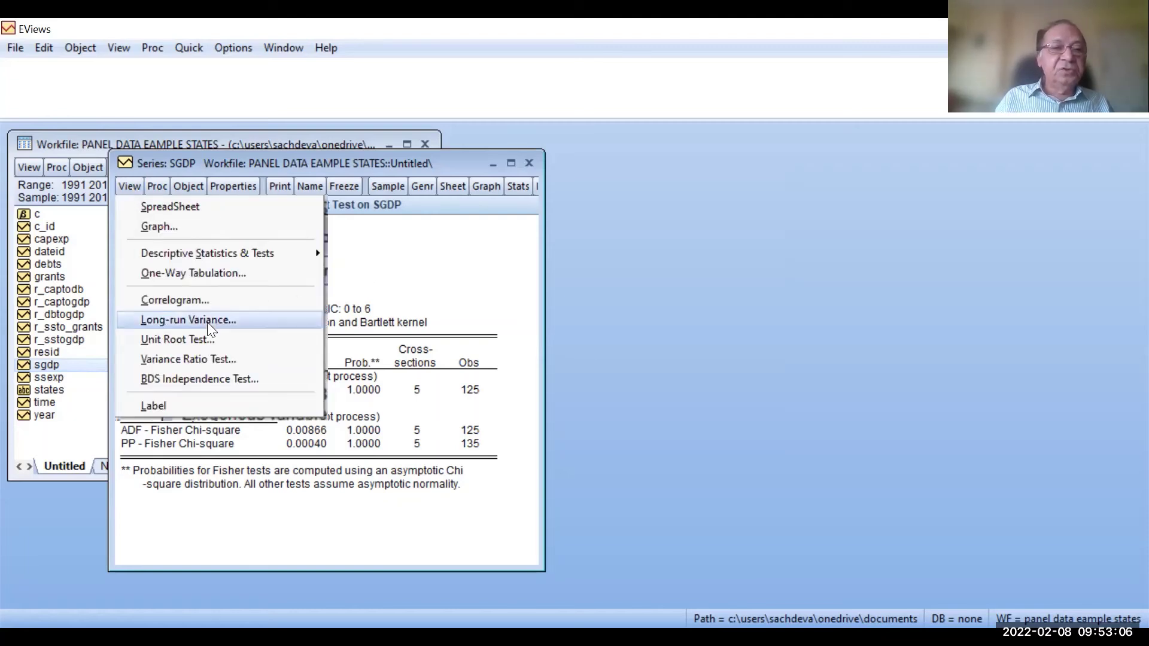
left_click(209, 342)
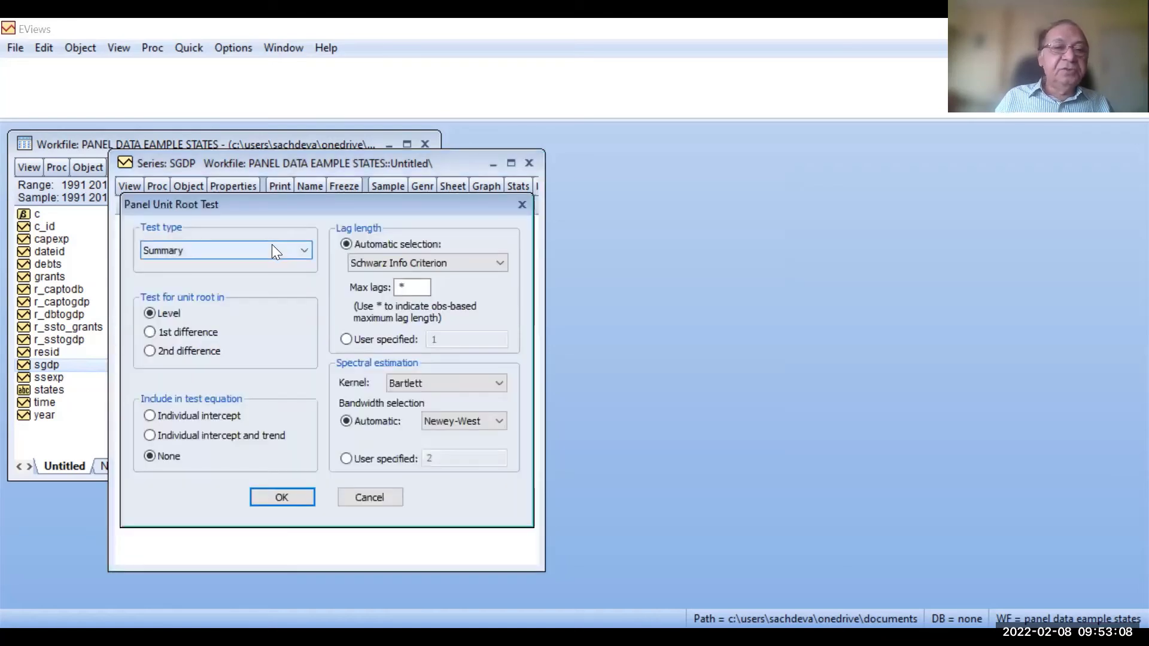
left_click(271, 247)
left_click(201, 336)
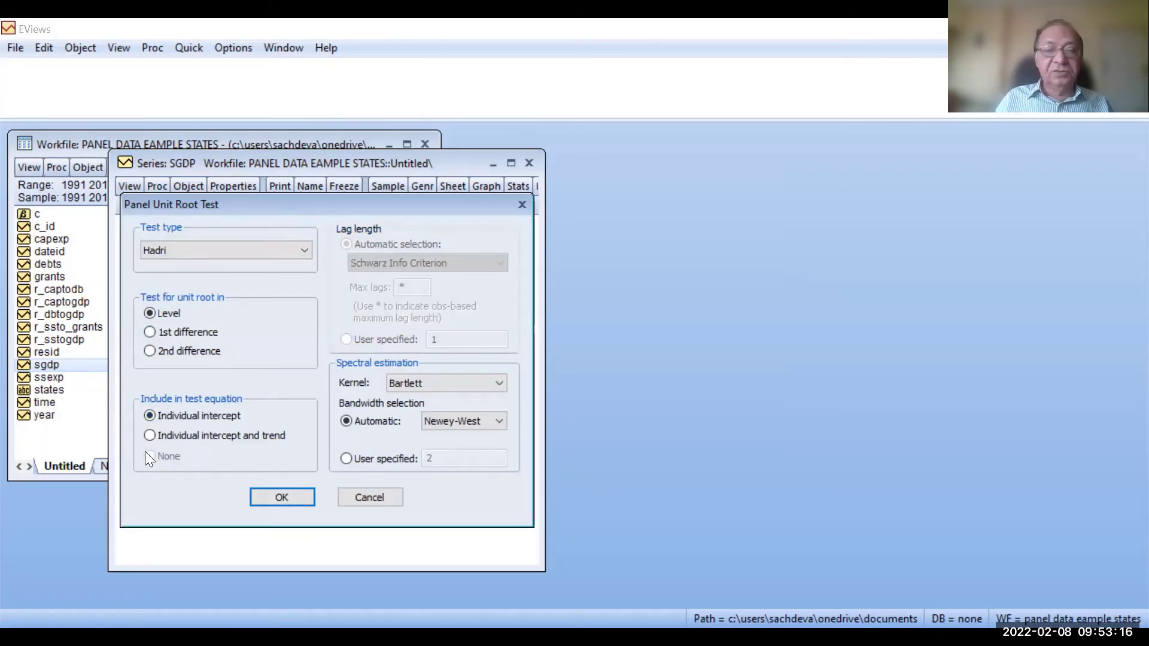
left_click(301, 498)
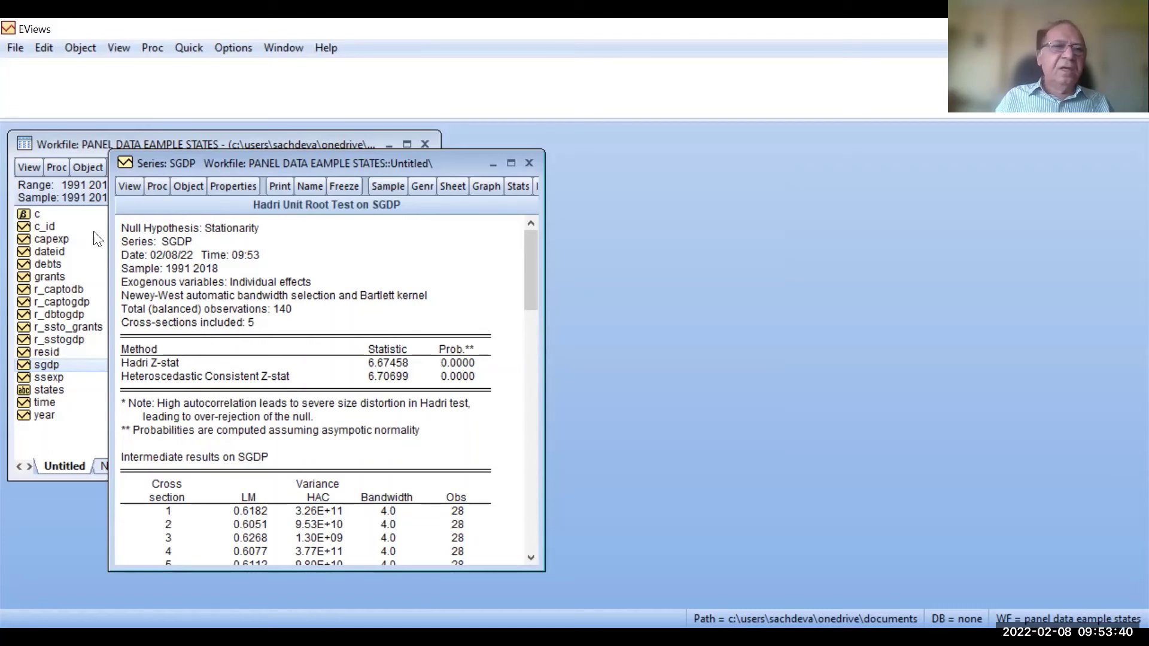
Run the Summary panel unit root test on SGDP at level with individual intercept and automatic lag selection
left_click(130, 186)
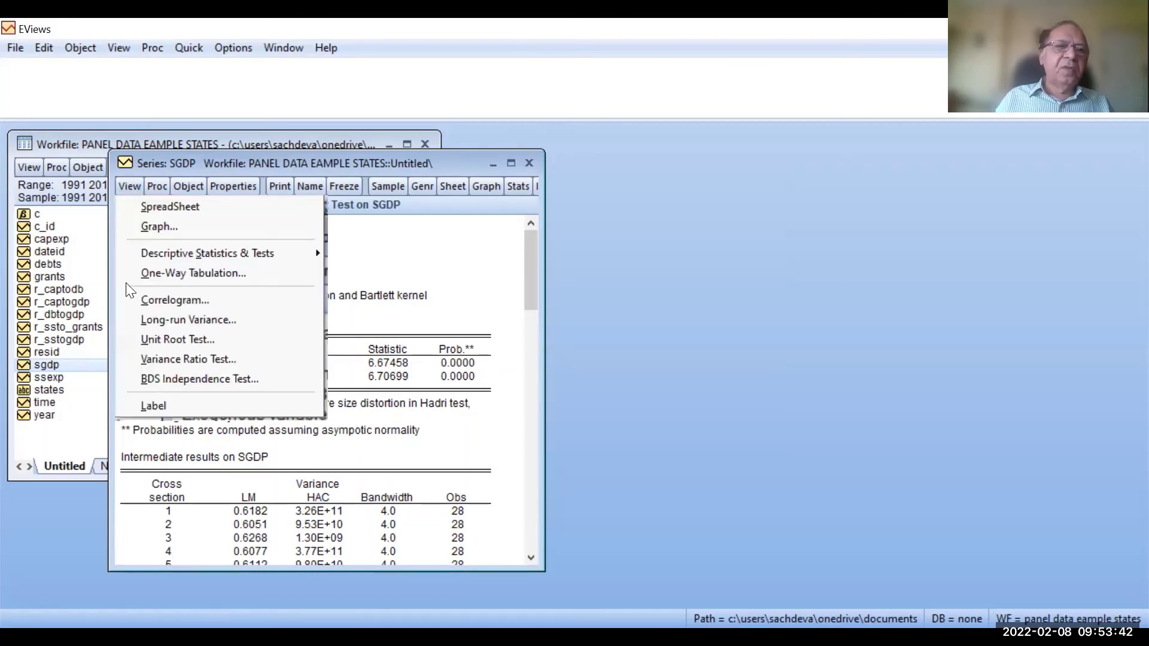
left_click(150, 339)
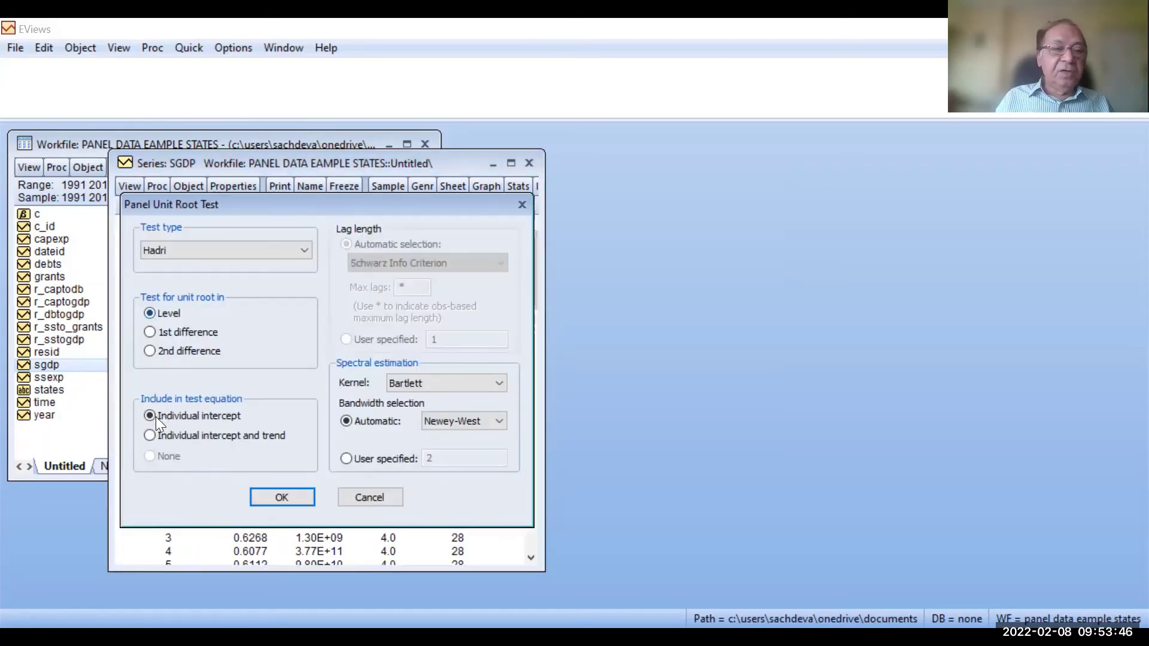
left_click(183, 251)
left_click(176, 266)
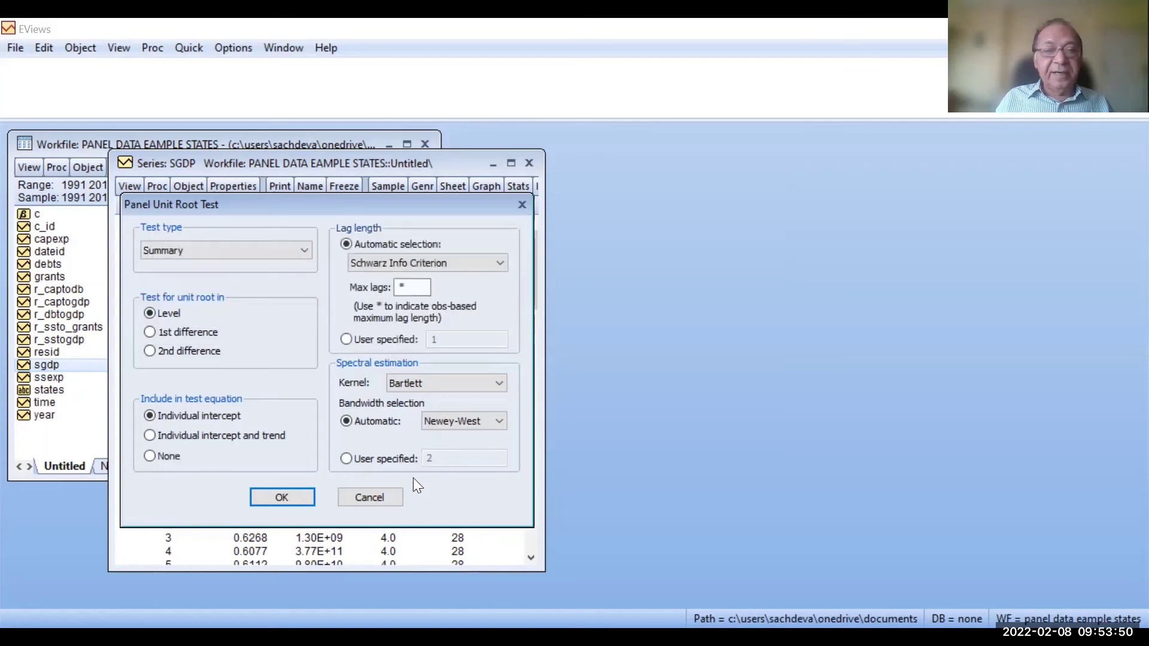
left_click(296, 496)
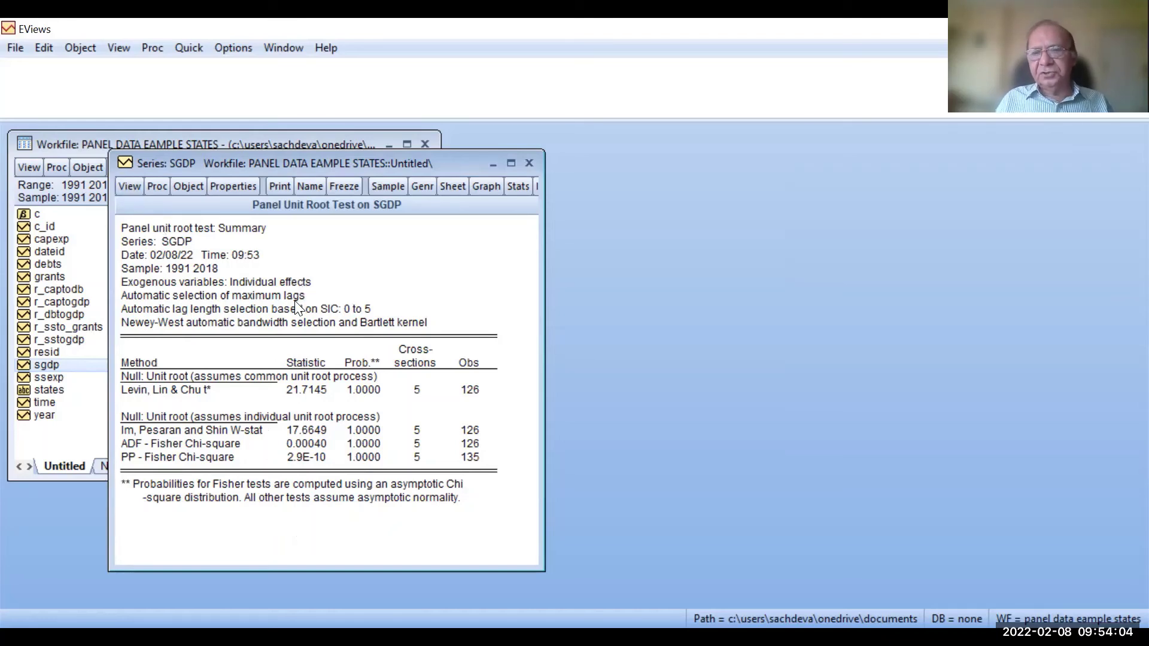
Run the Summary panel unit root test on the 1st difference of SGDP with individual intercept
left_click(134, 187)
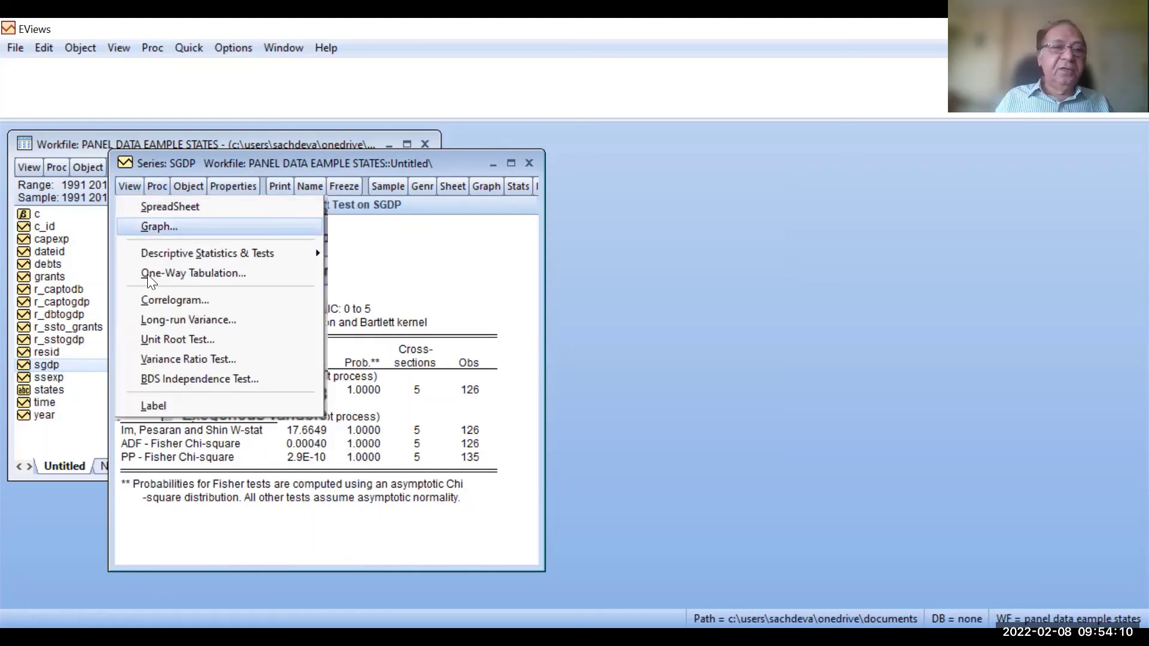
left_click(170, 339)
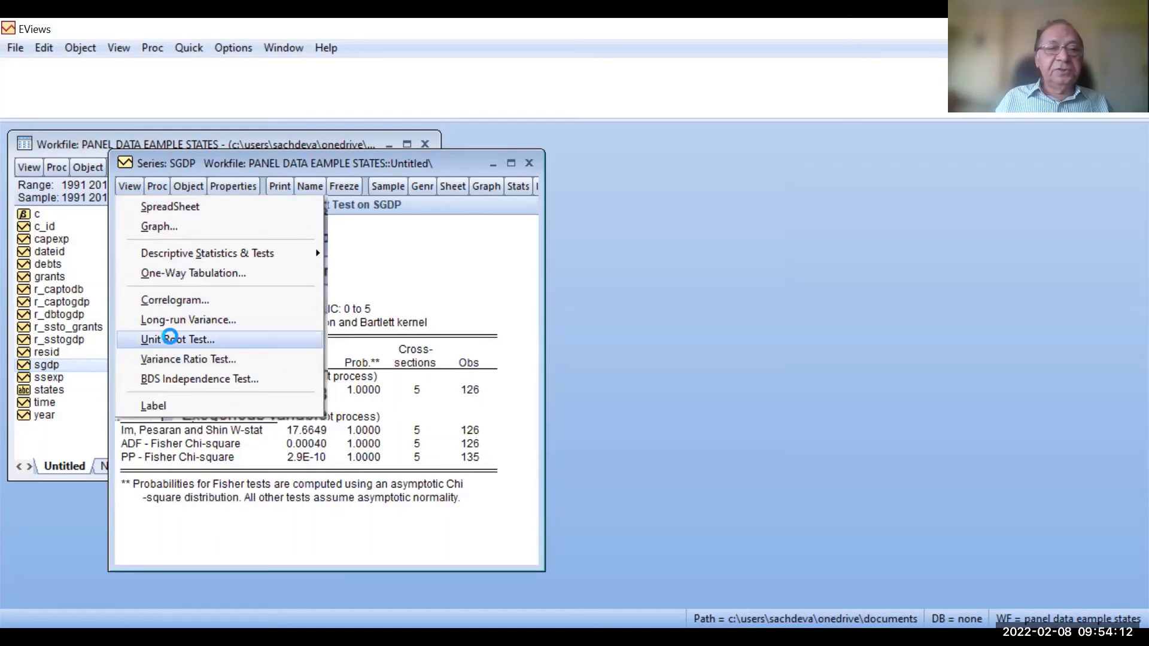
left_click(185, 334)
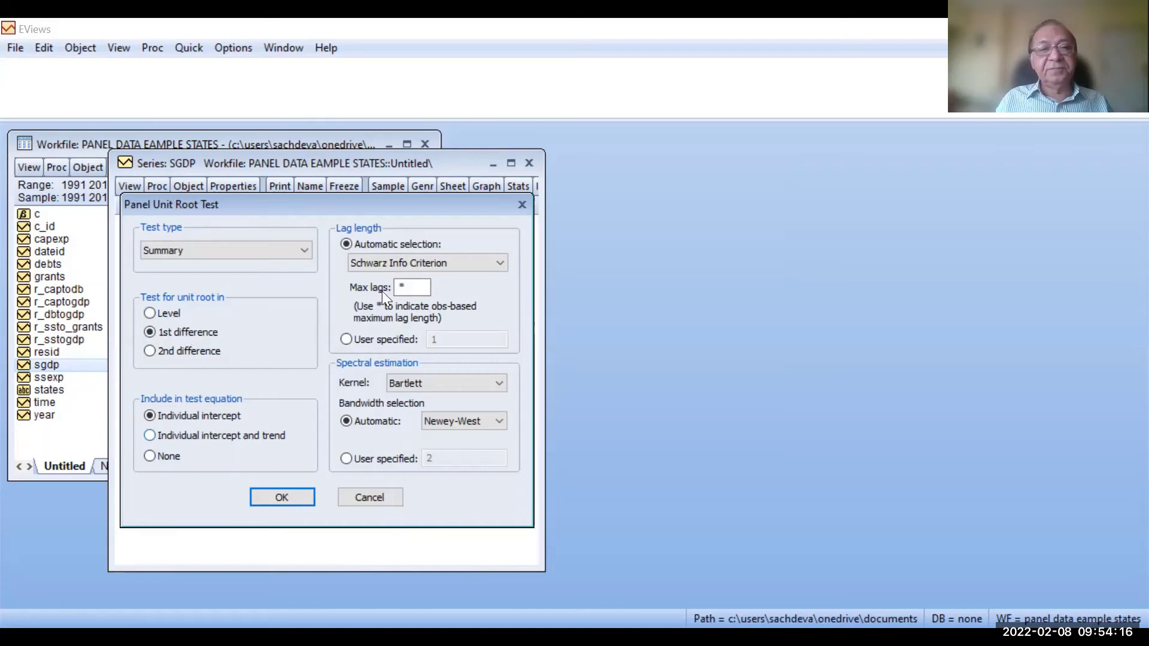
left_click(281, 497)
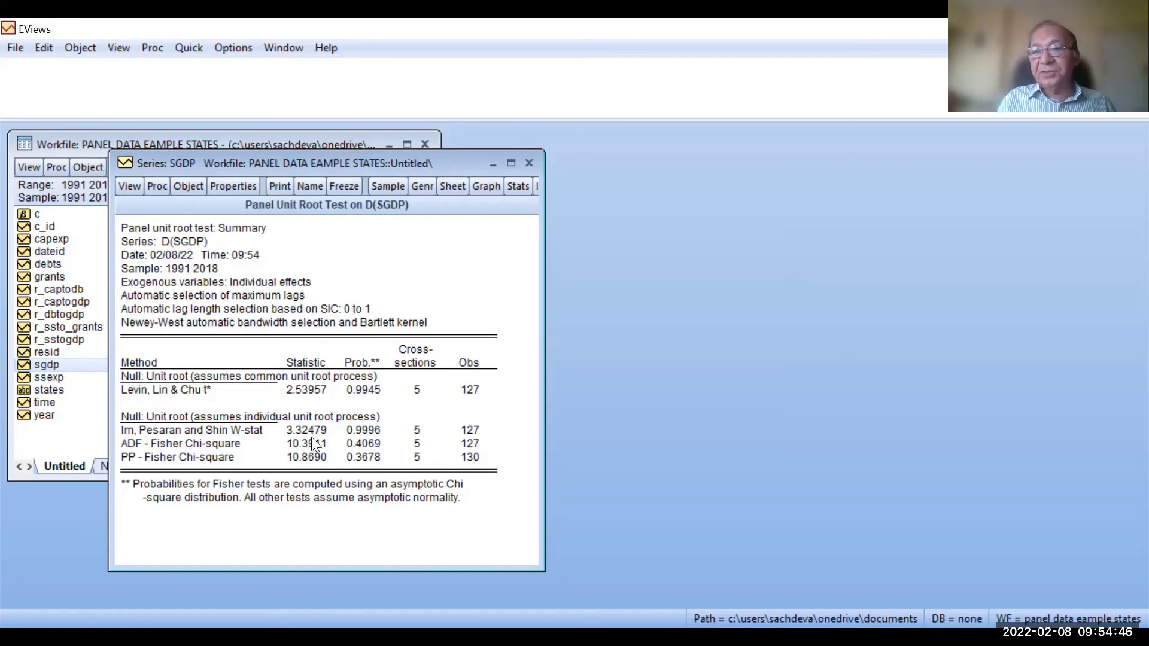
Run the Hadri unit root test on the 1st difference of SGDP with individual intercept
left_click(130, 187)
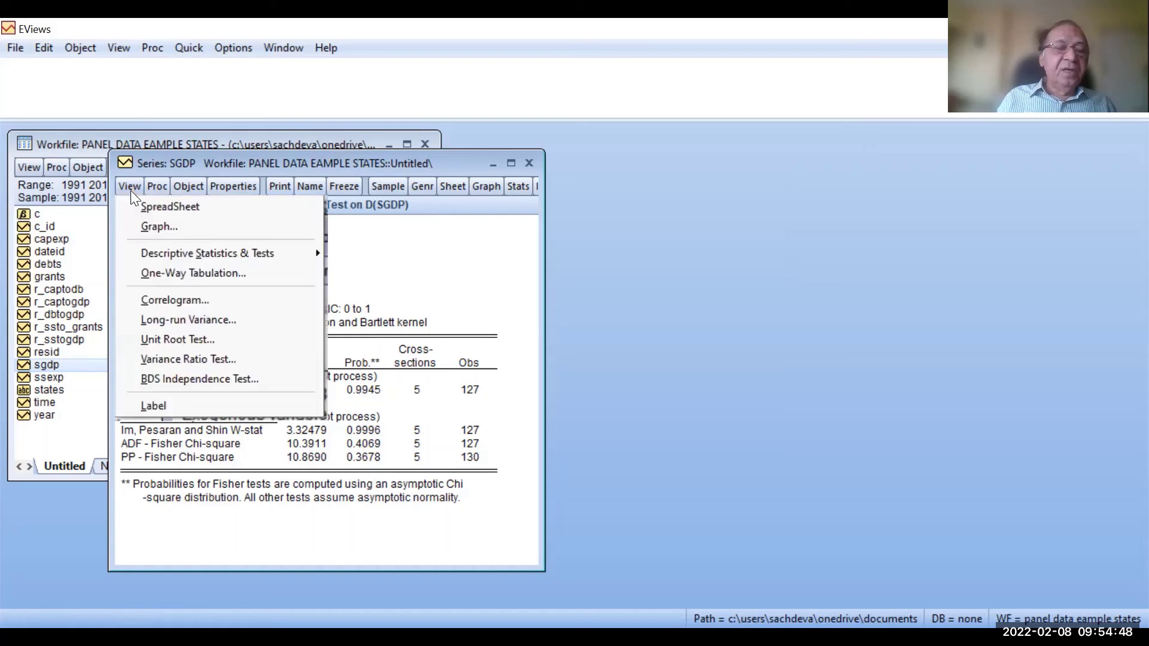
left_click(150, 341)
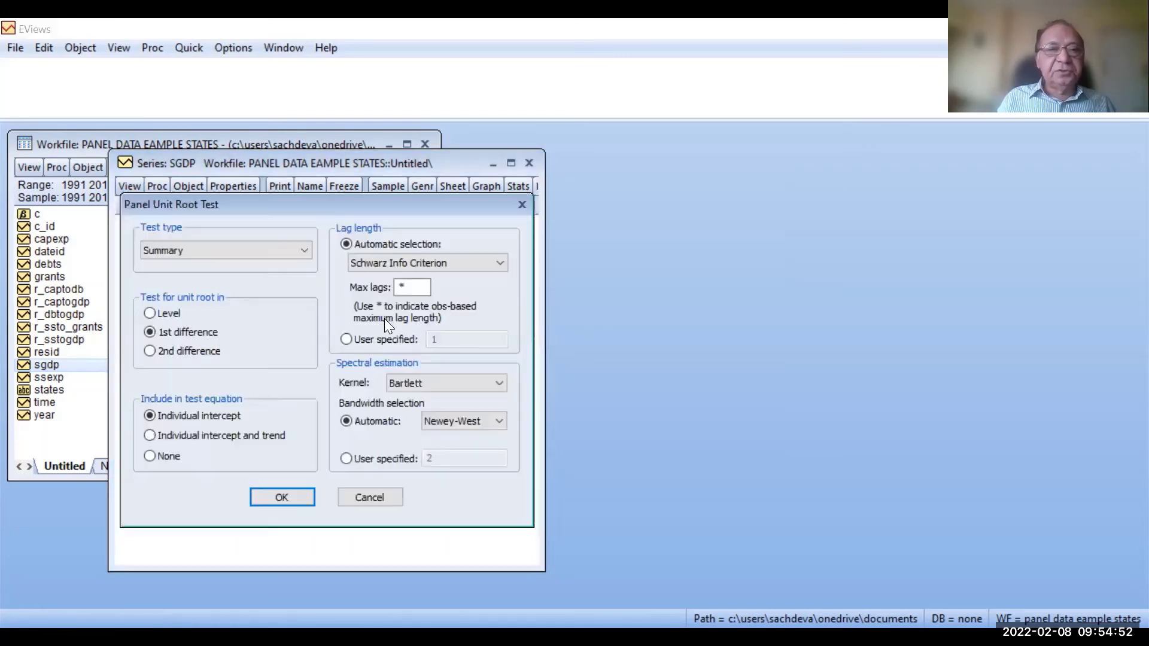
left_click(259, 244)
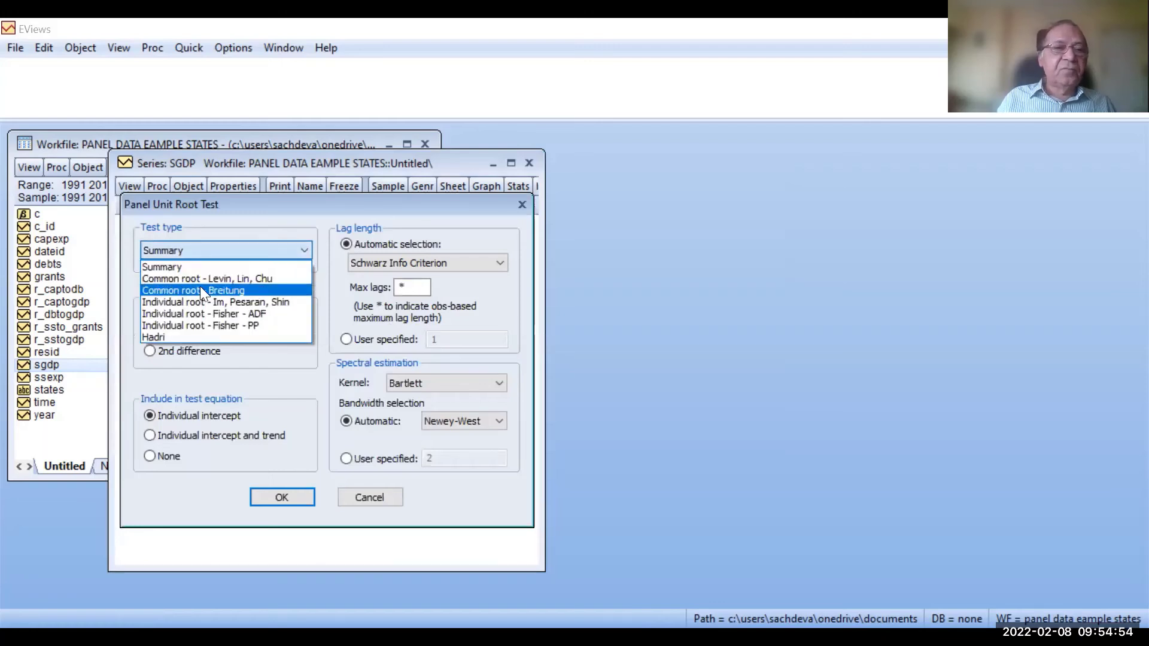
left_click(188, 337)
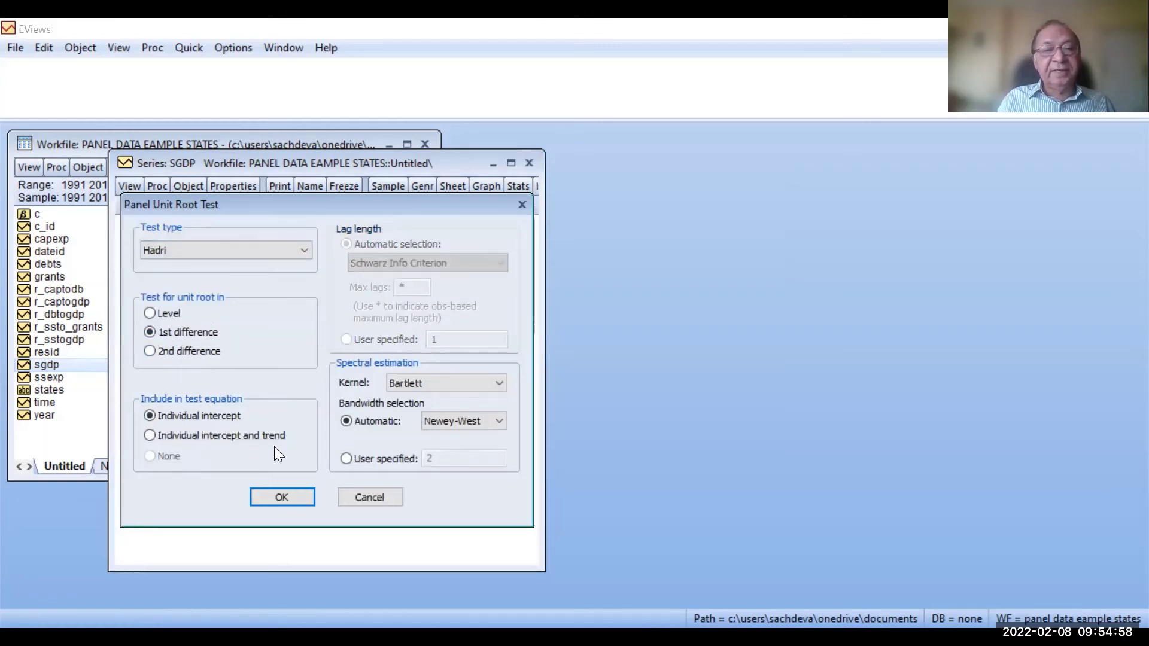
left_click(293, 502)
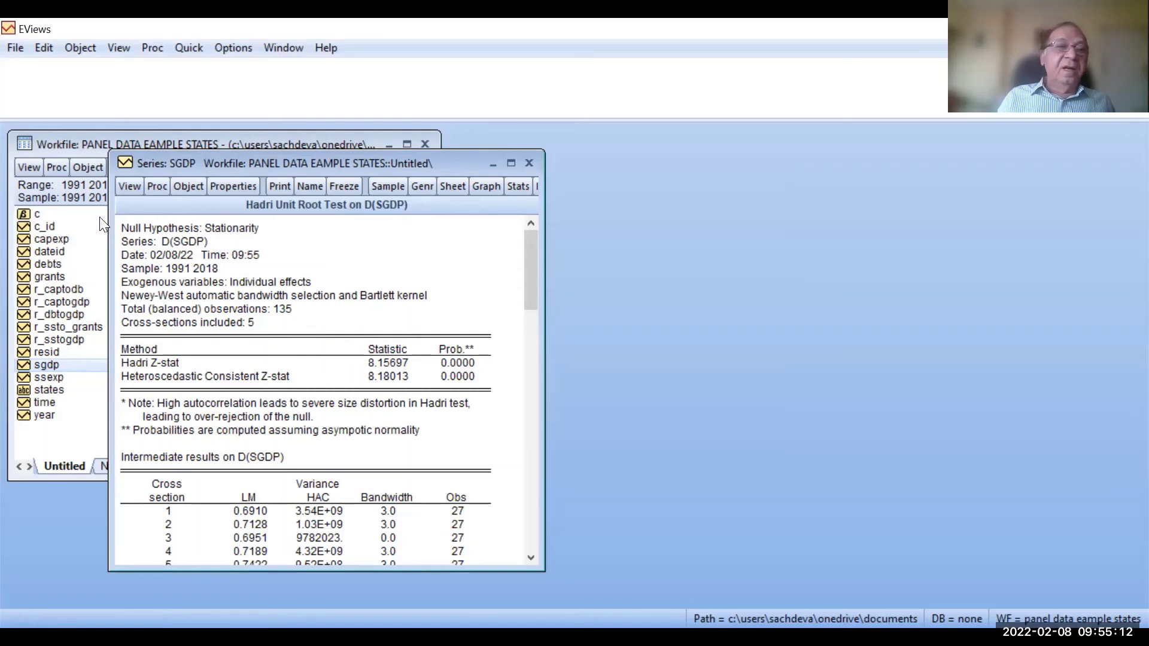
Run the Summary panel unit root test on the 1st difference of SGDP with individual intercept and trend
left_click(131, 188)
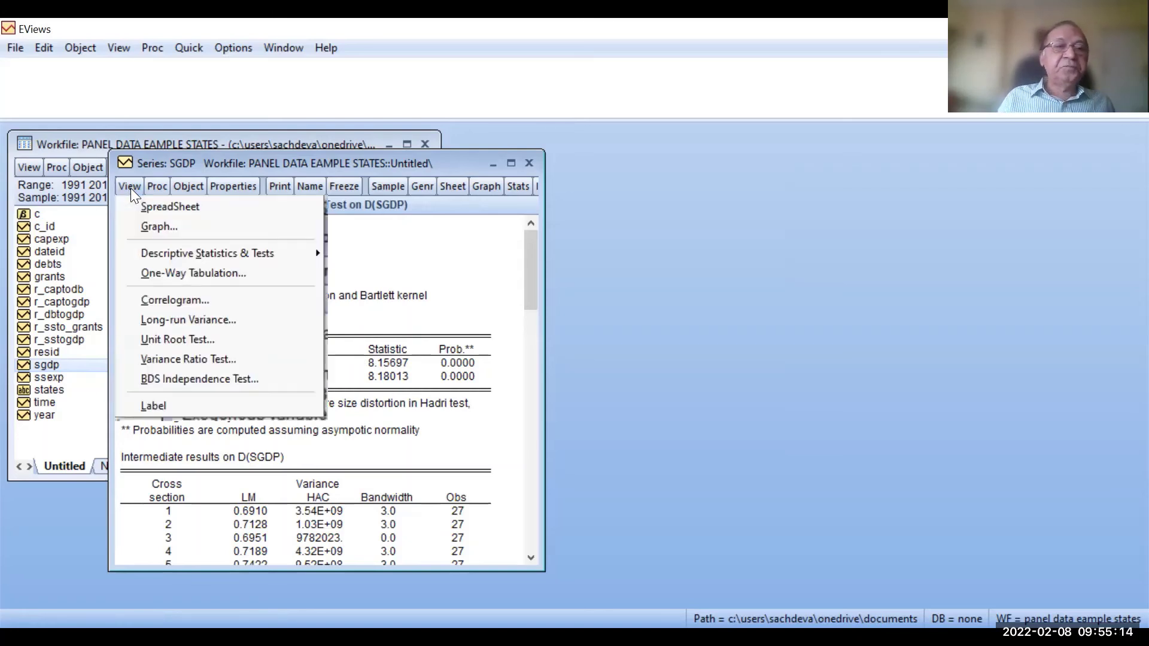
left_click(164, 339)
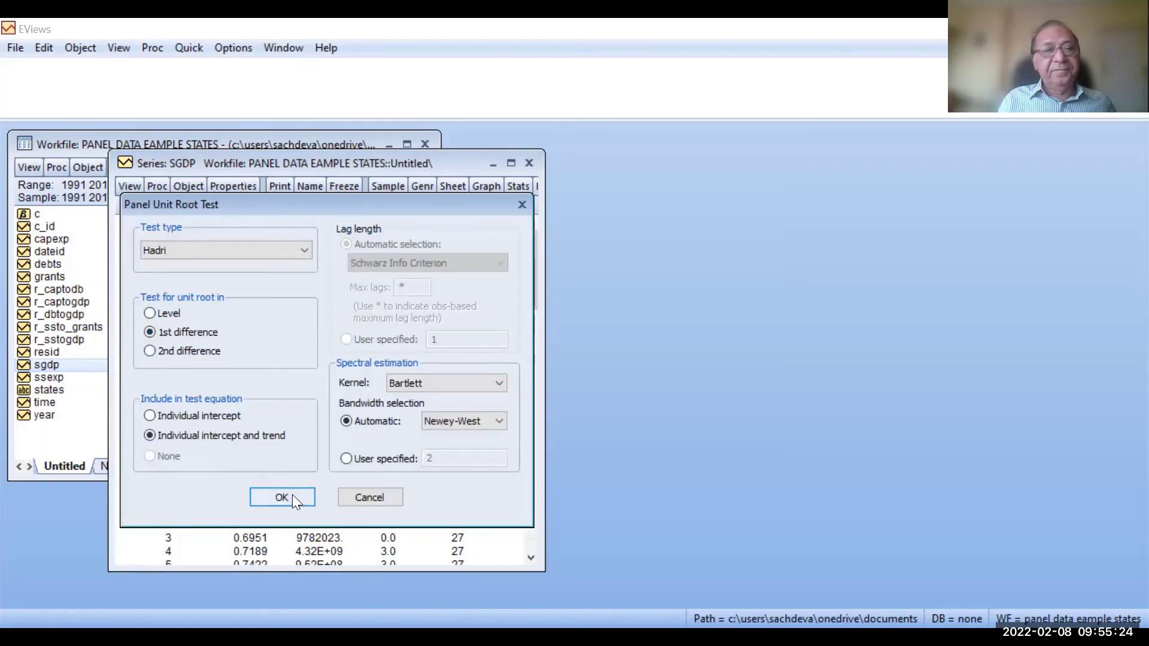
left_click(272, 247)
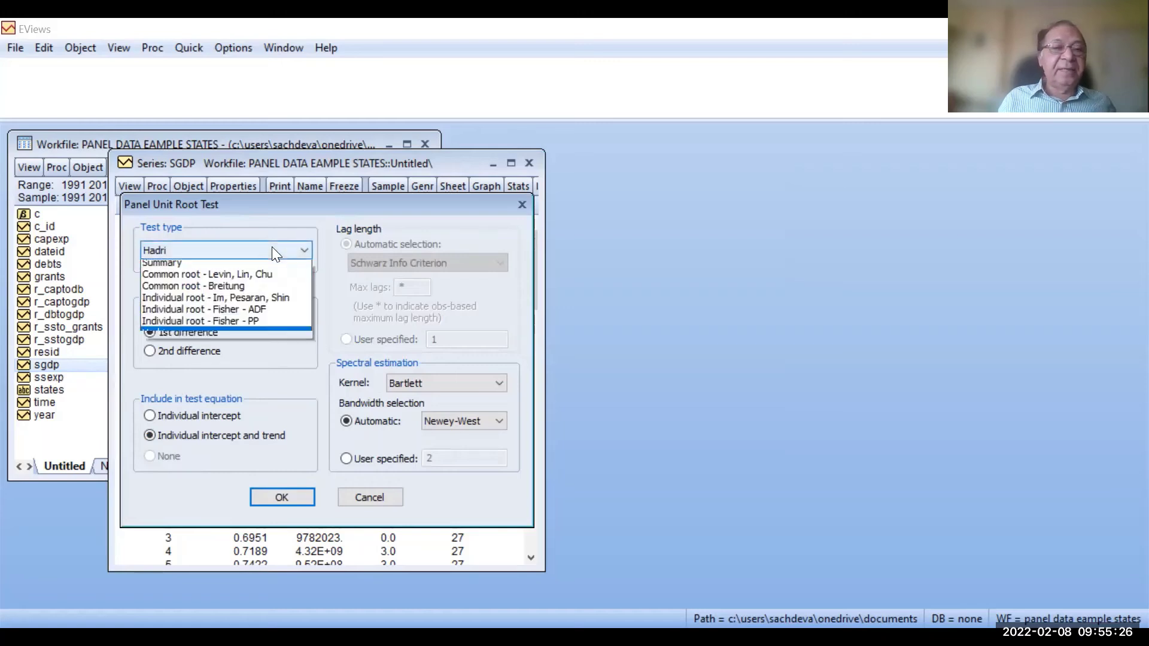
left_click(213, 266)
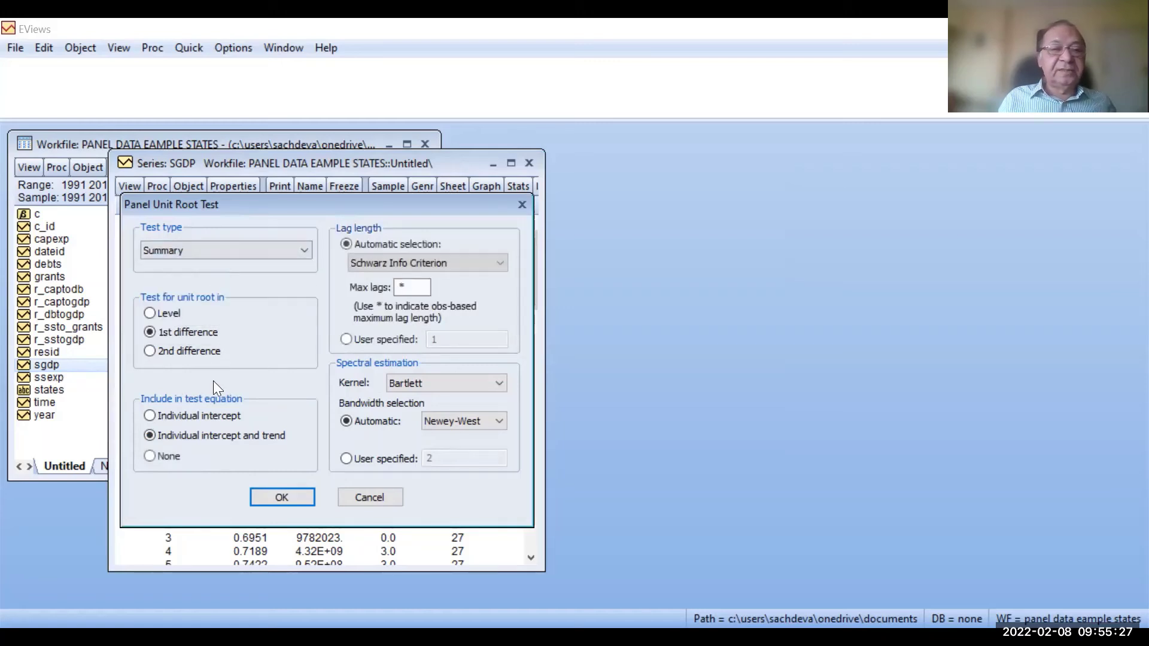
left_click(280, 496)
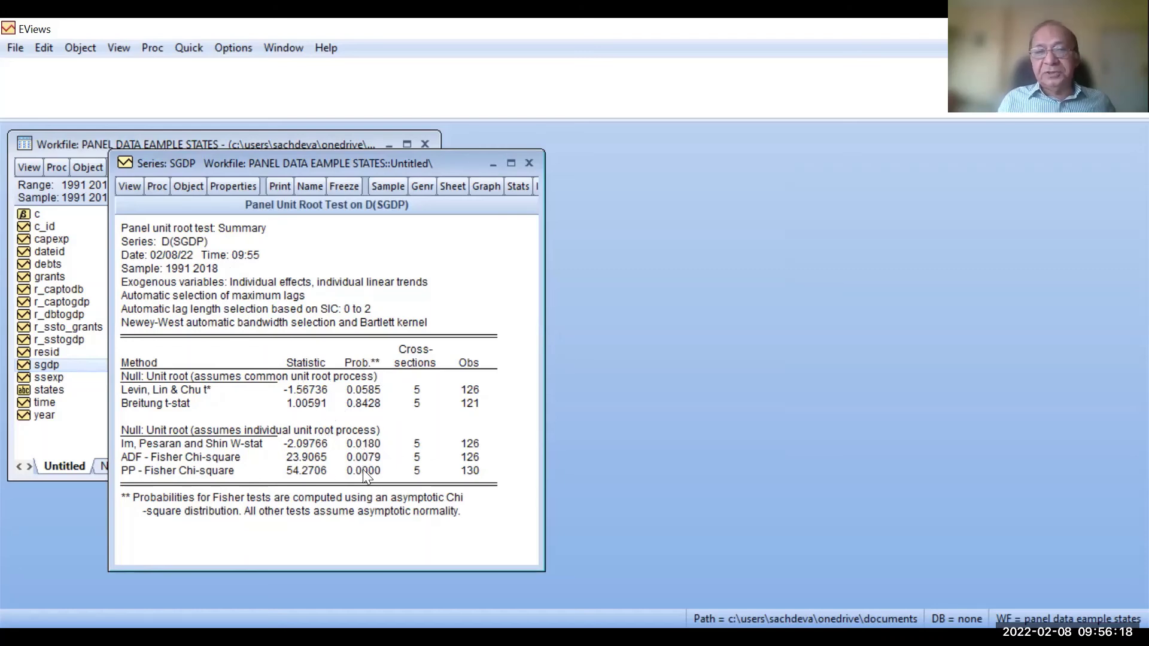
Run the Hadri unit root test on the 1st difference of SGDP with individual intercept and trend
left_click(128, 186)
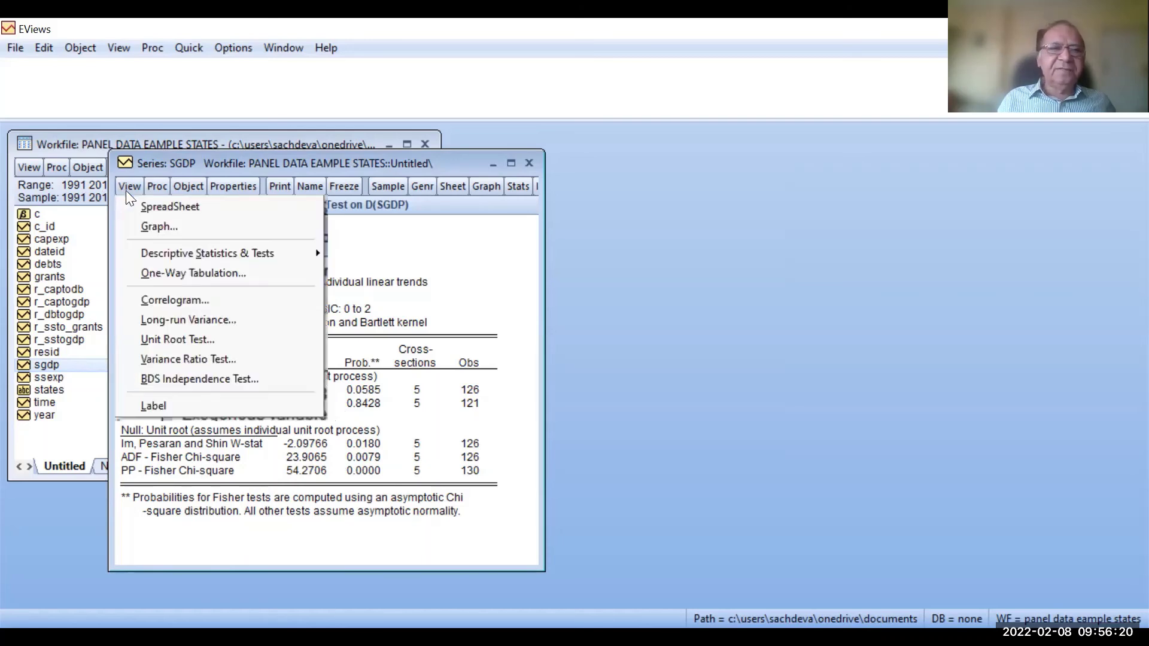
left_click(159, 339)
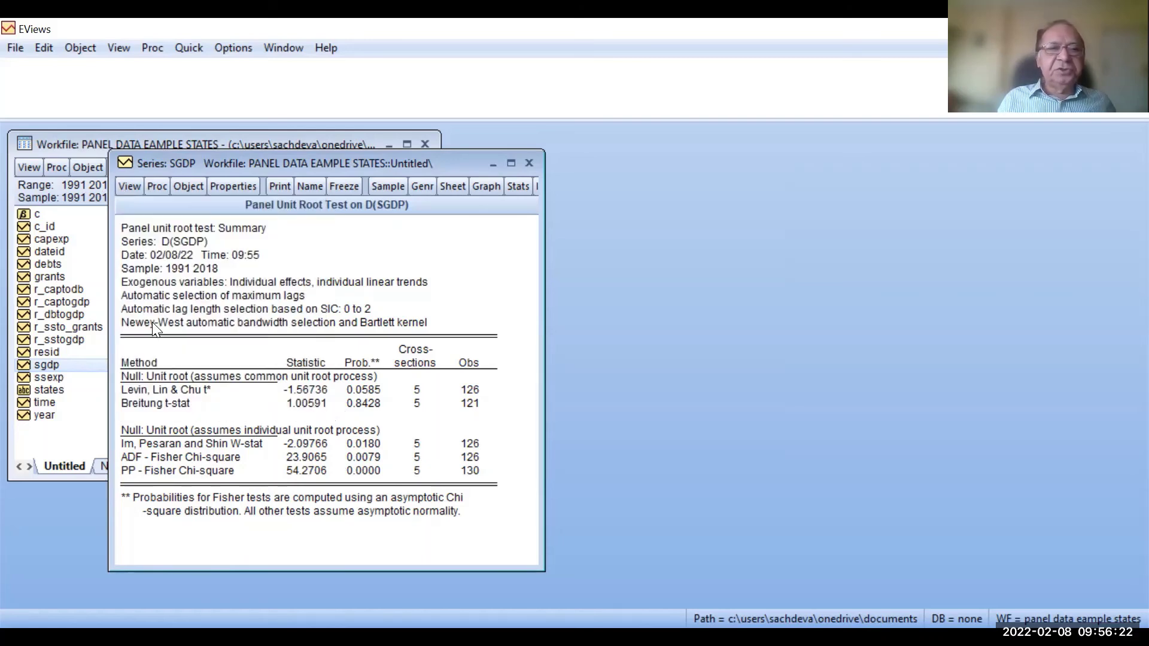
left_click(258, 249)
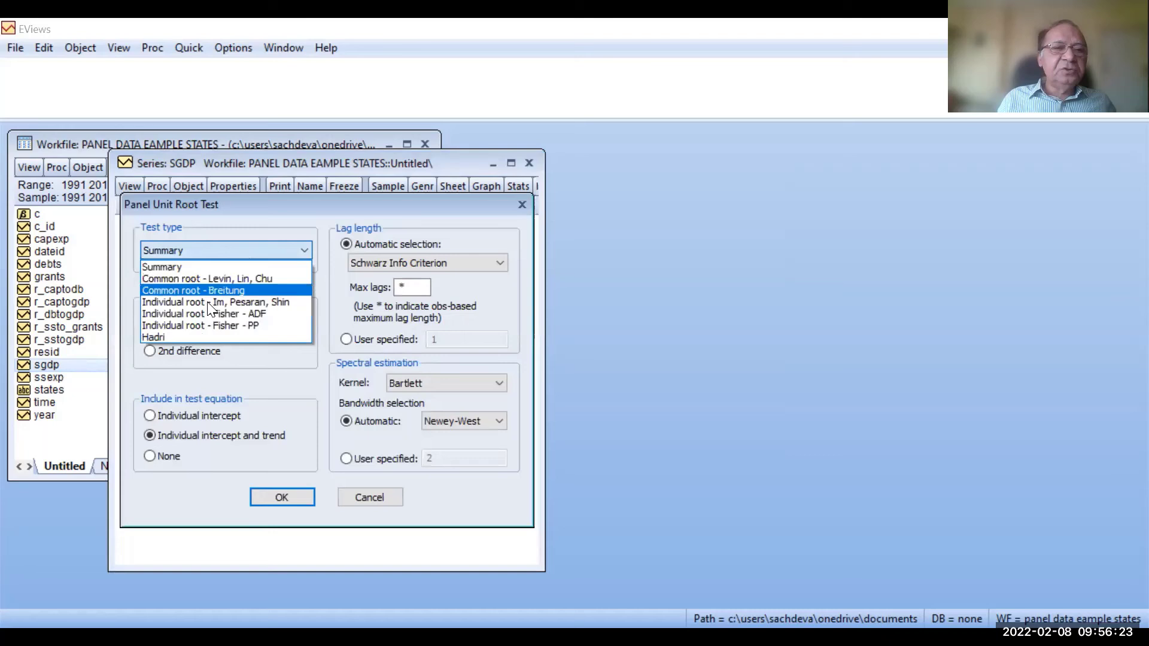
left_click(205, 337)
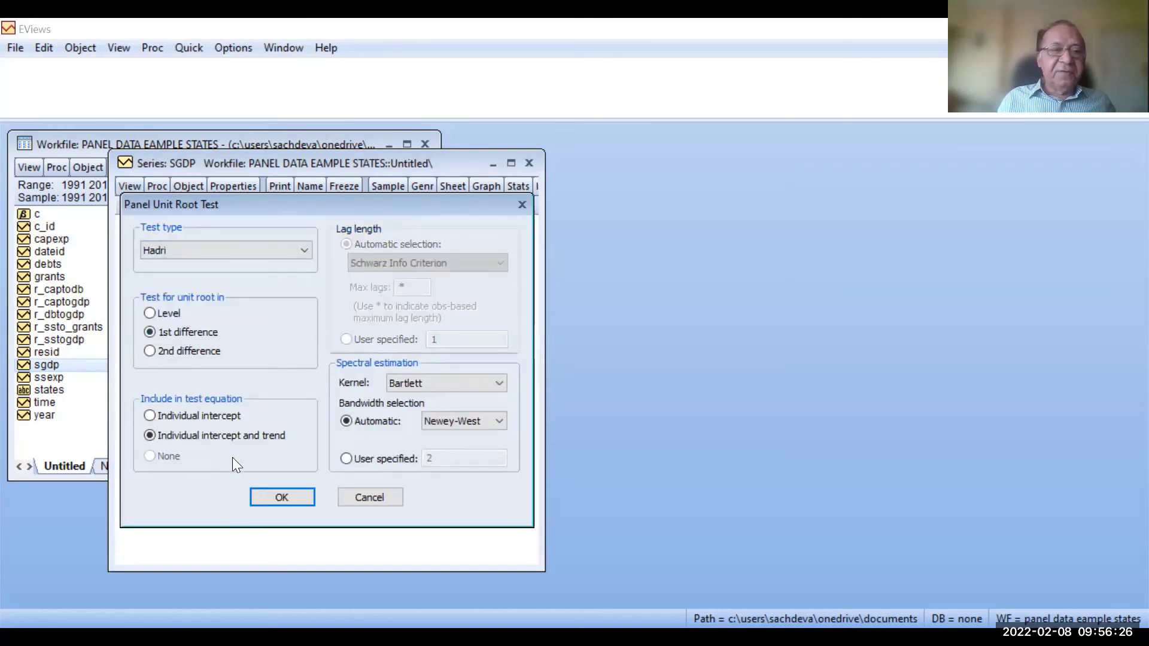
left_click(282, 497)
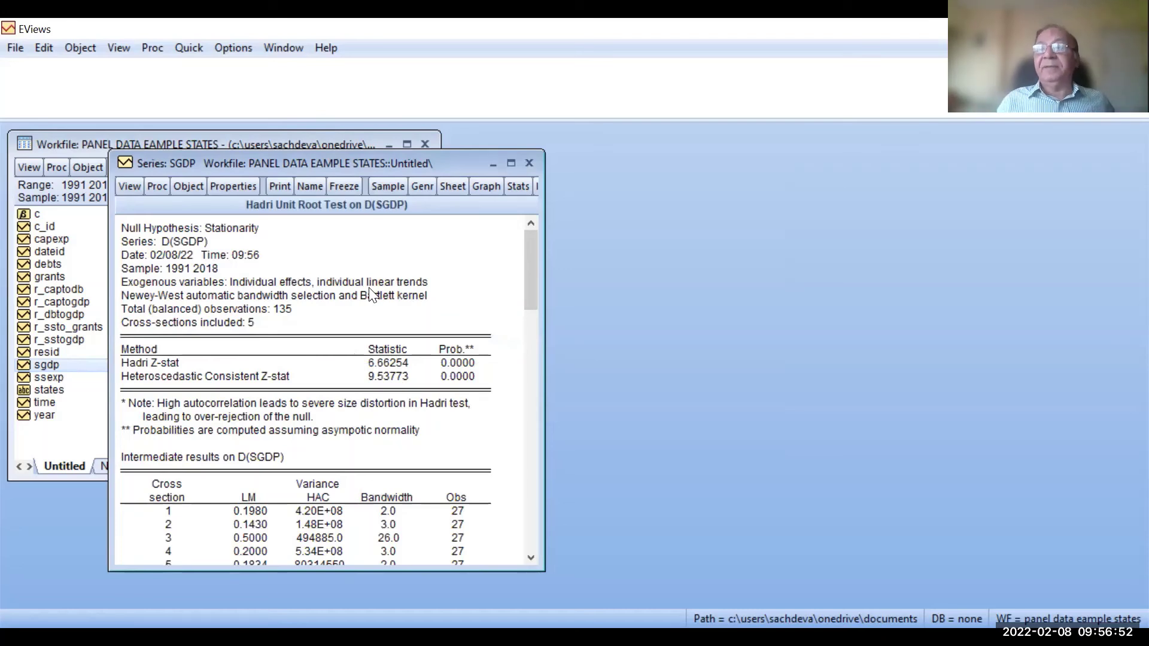
Run the Hadri unit root test on the 2nd difference of SGDP with individual intercept and trend
left_click(128, 185)
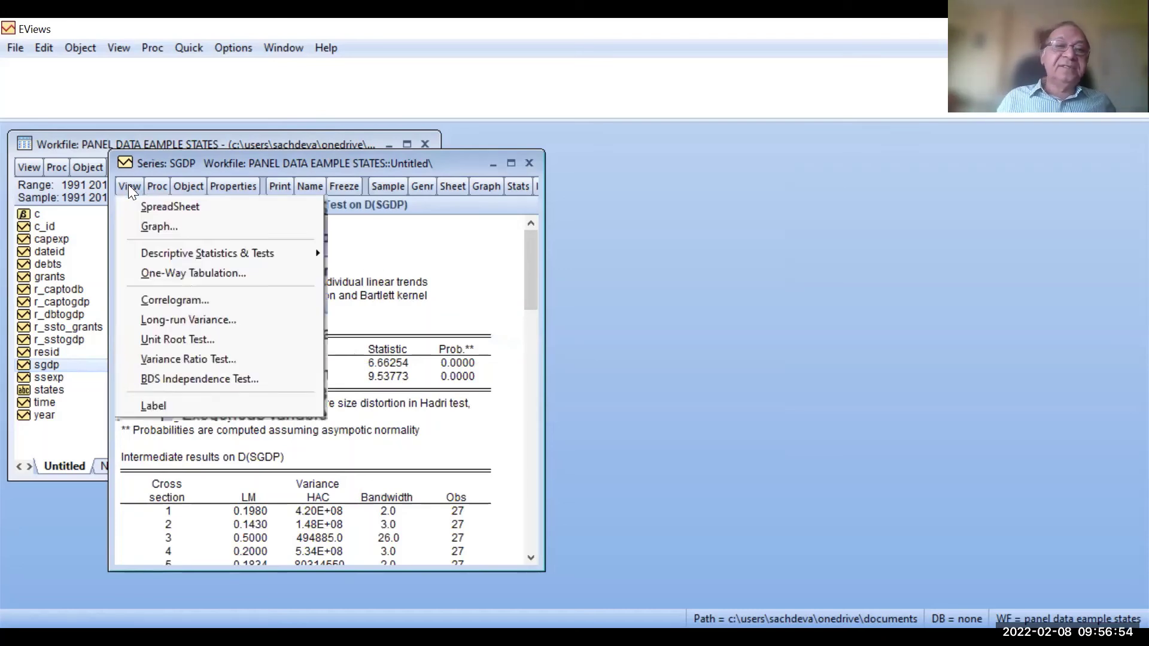
left_click(172, 340)
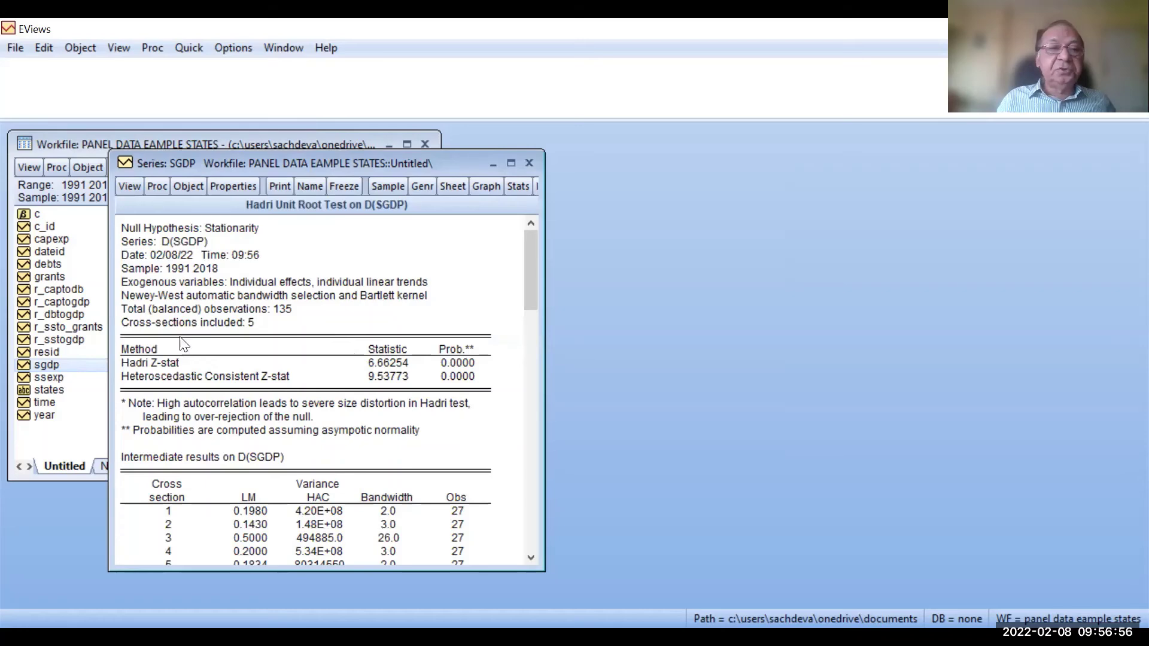
left_click(173, 351)
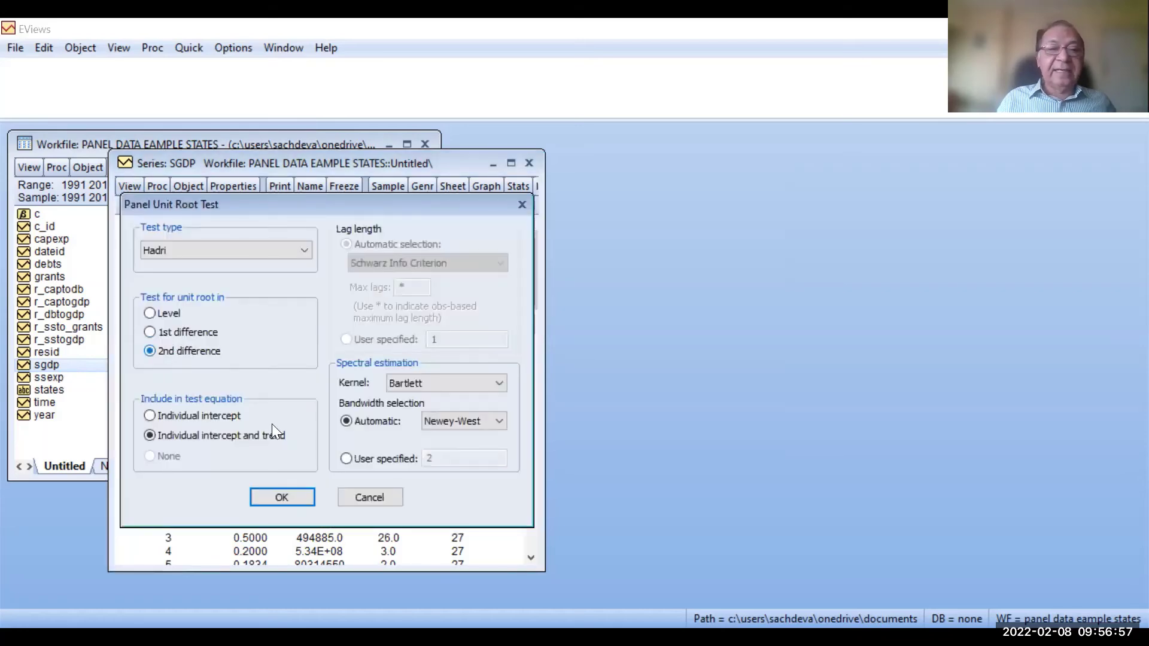
left_click(302, 499)
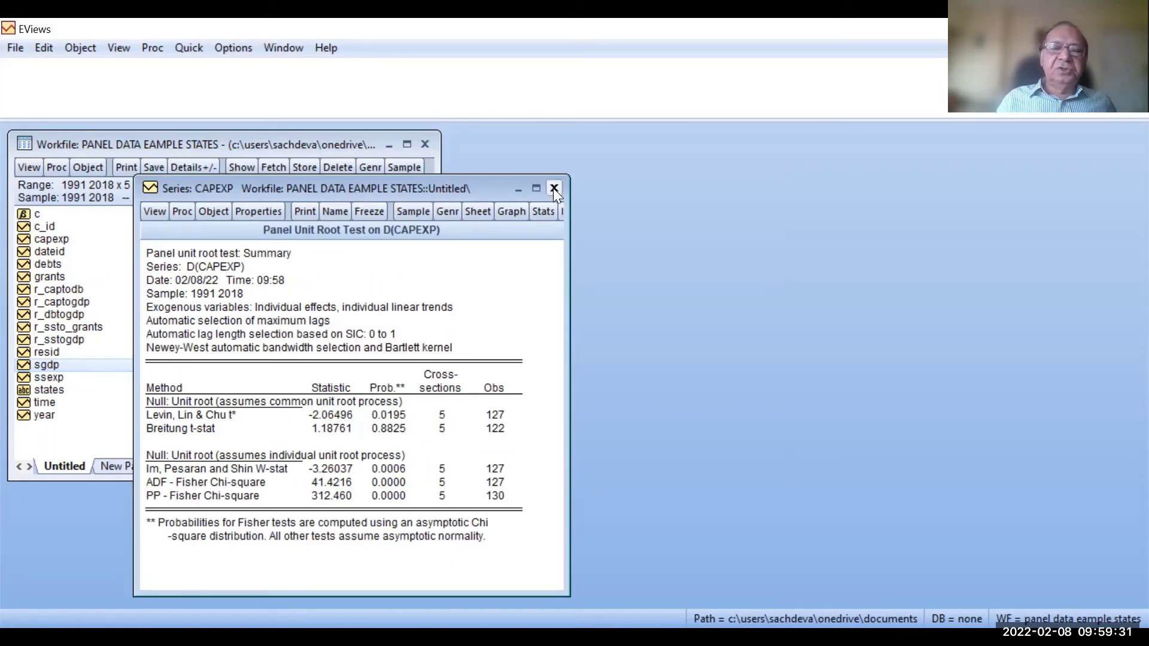
Close the CAPEXP series and start a new equation estimation with d(sgdp) as the dependent variable
left_click(555, 189)
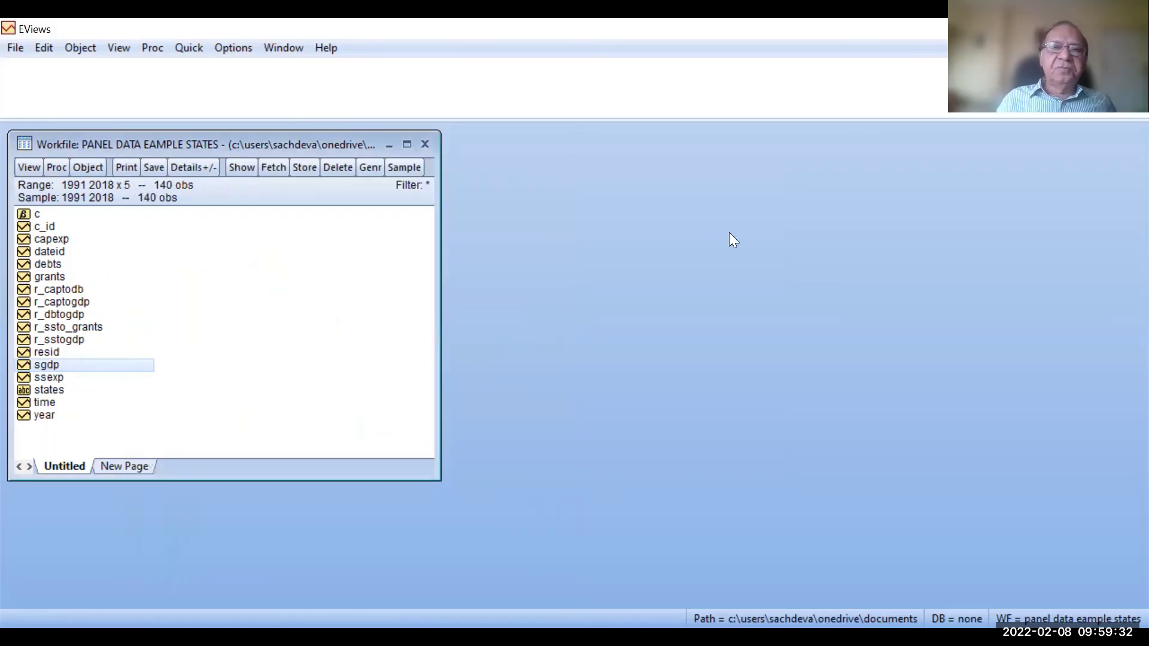
left_click(189, 49)
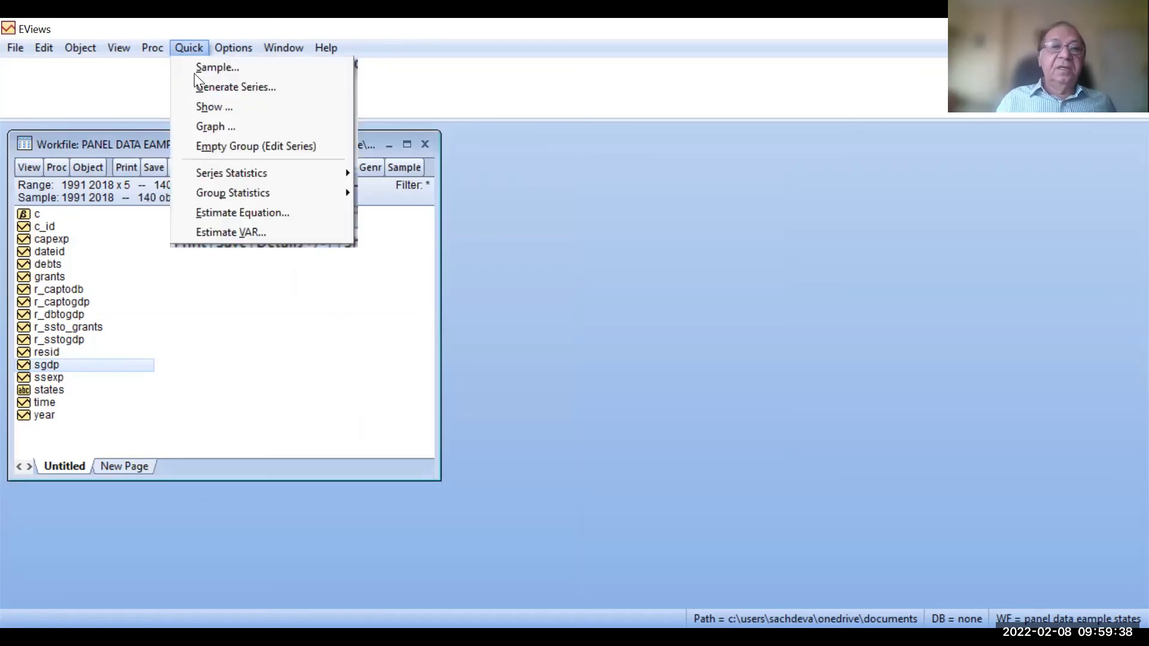
left_click(213, 211)
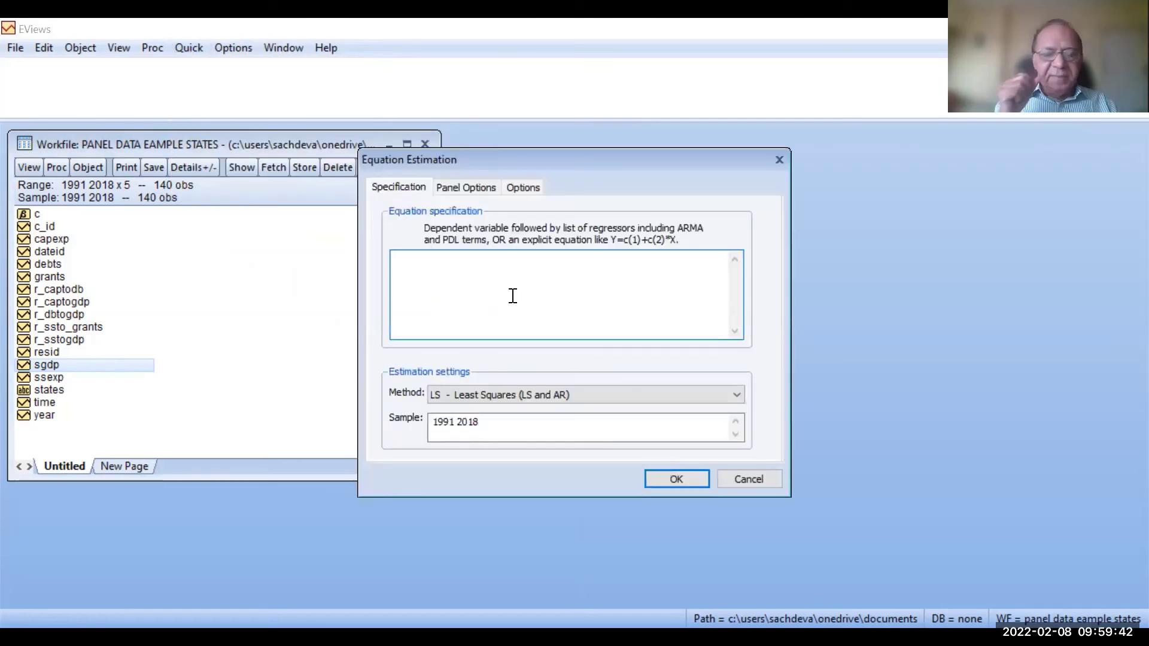
type("d")
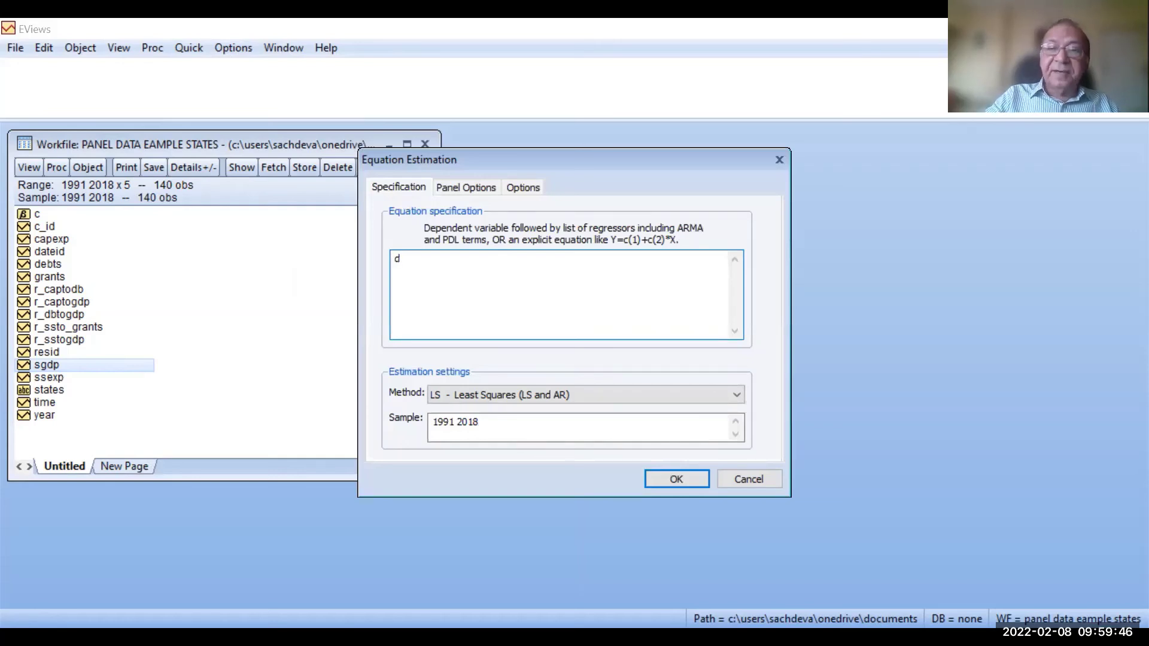
type("(")
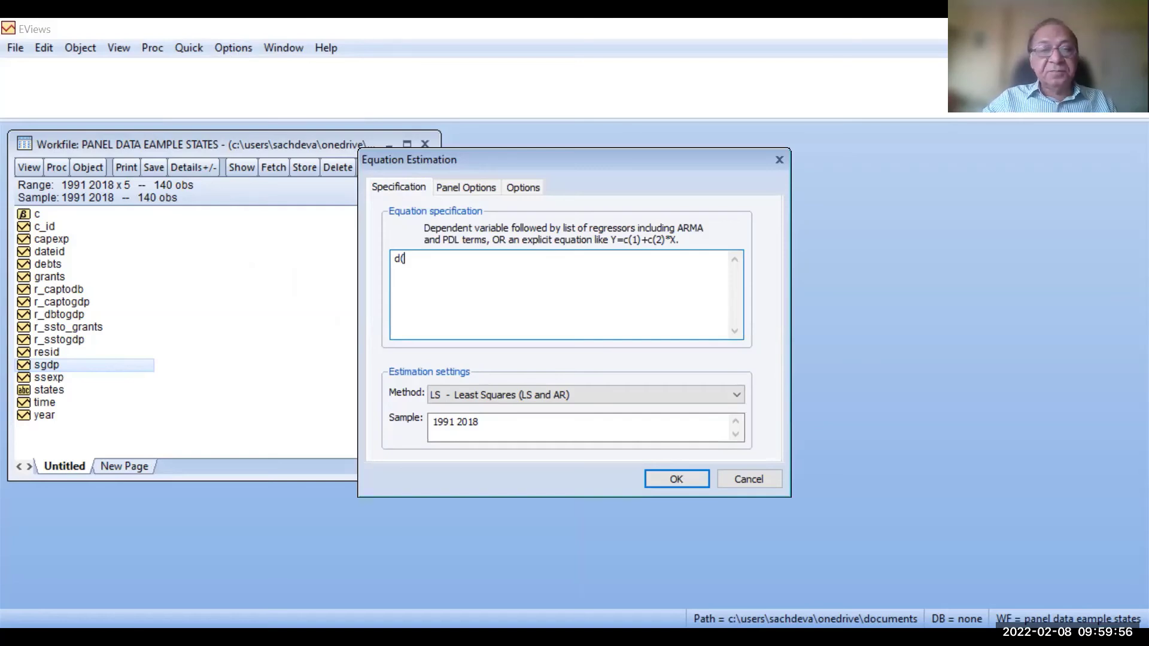
type("sgdp")
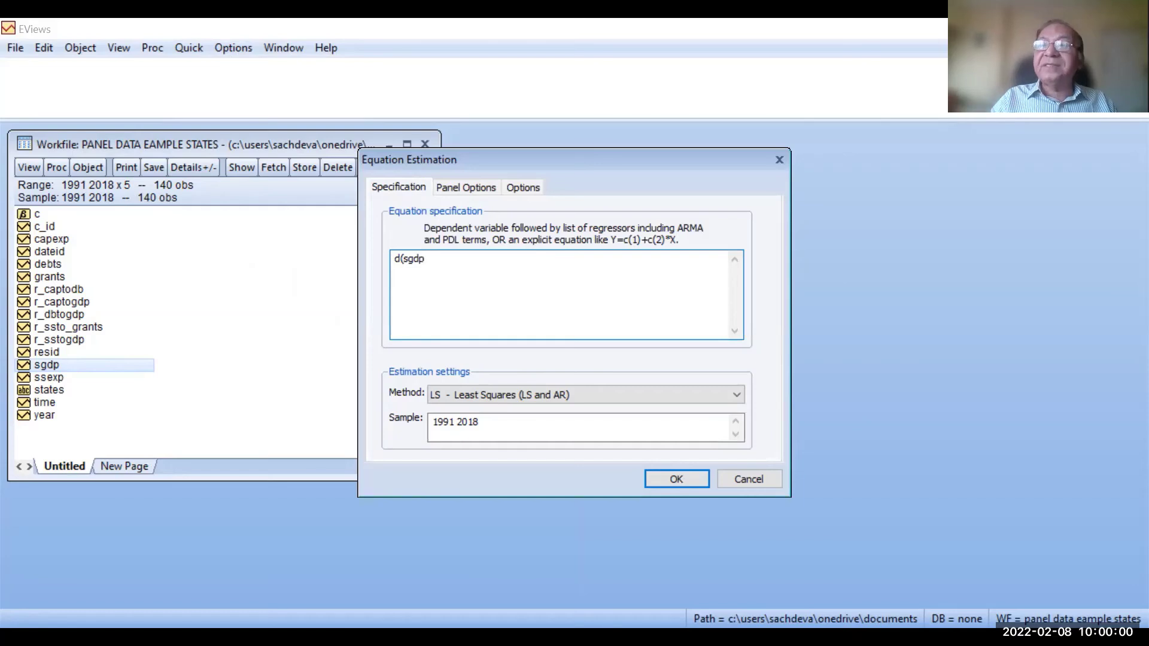
type(",2")
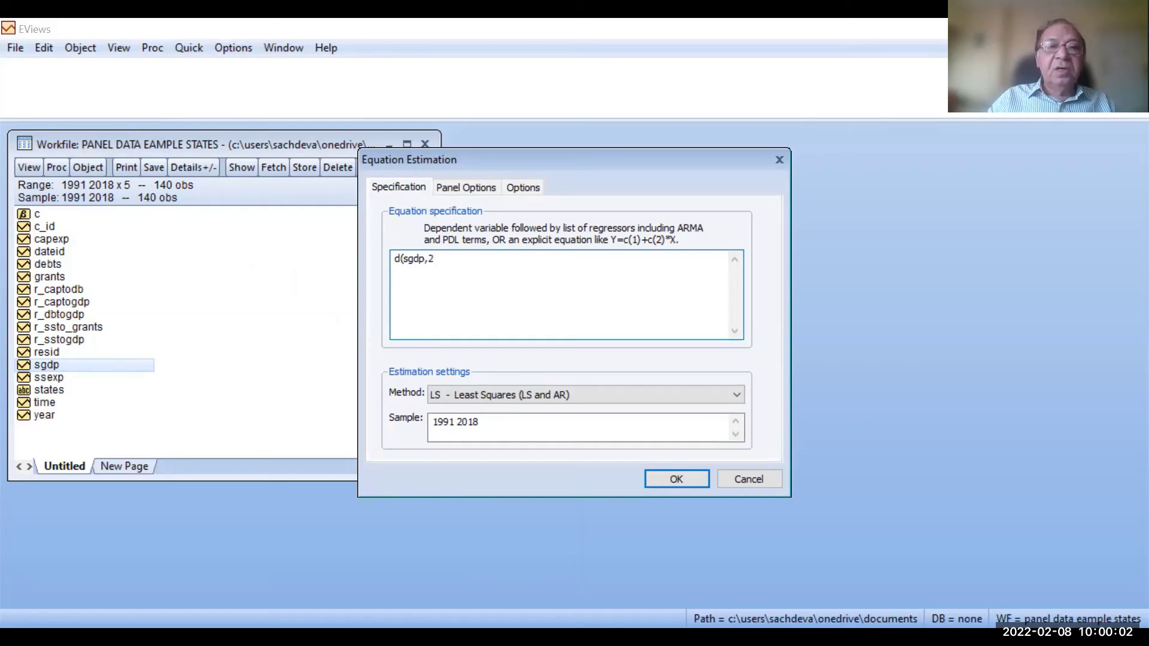
type(")")
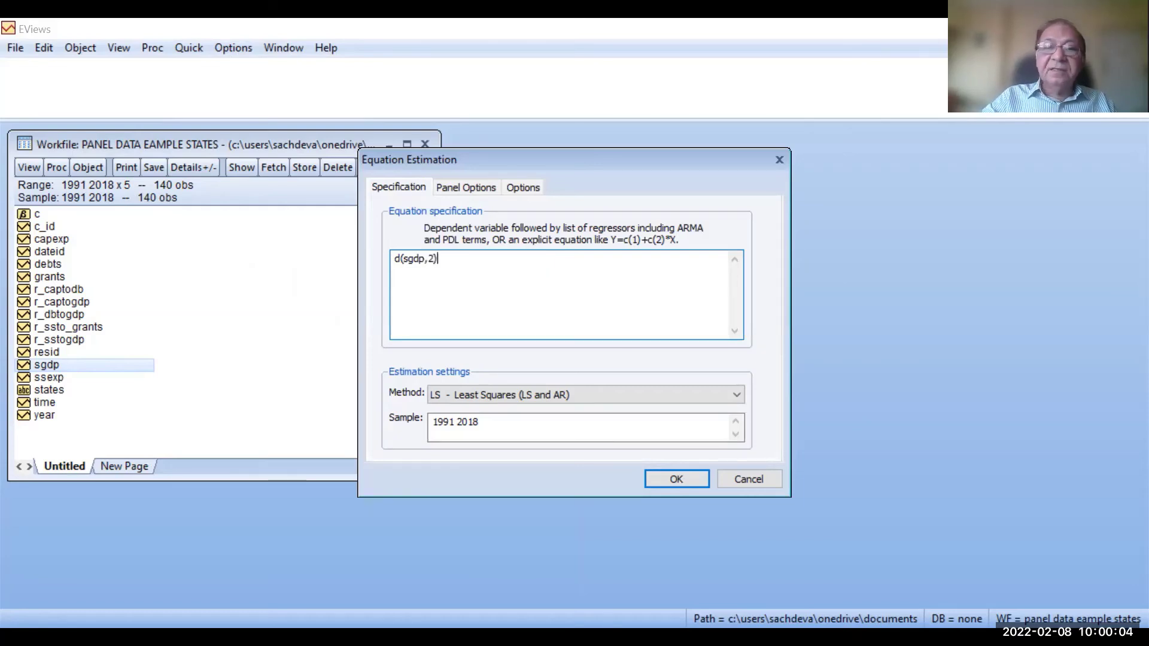
key("BackSpace")
key("BackSpace")
key("BackSpace")
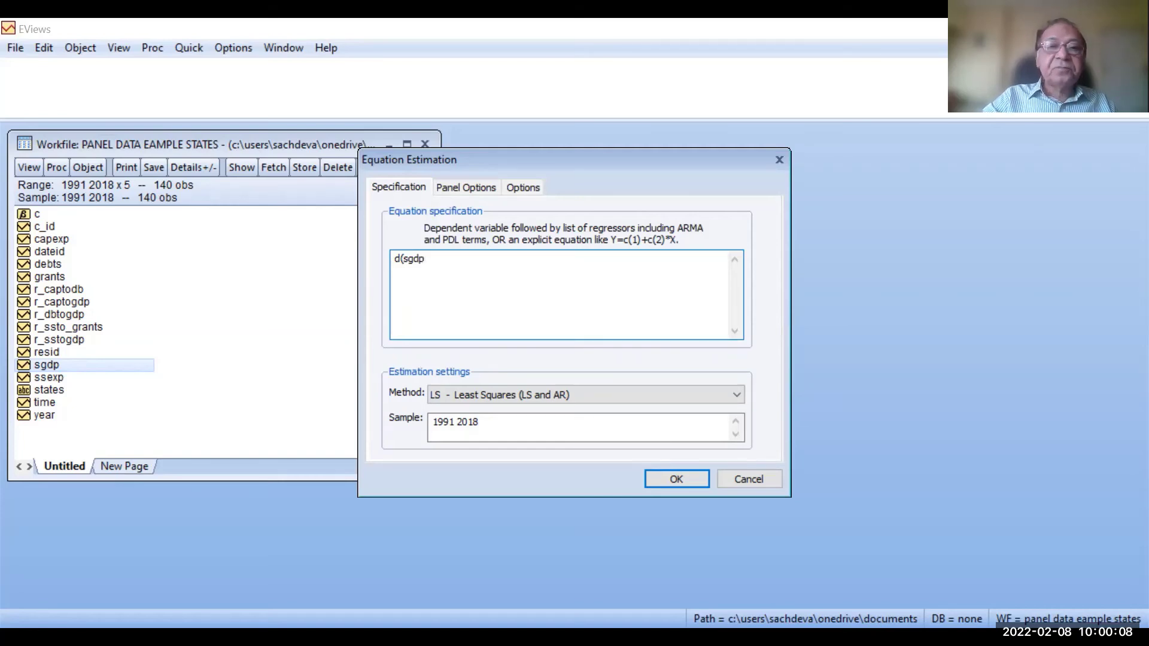
type(") ")
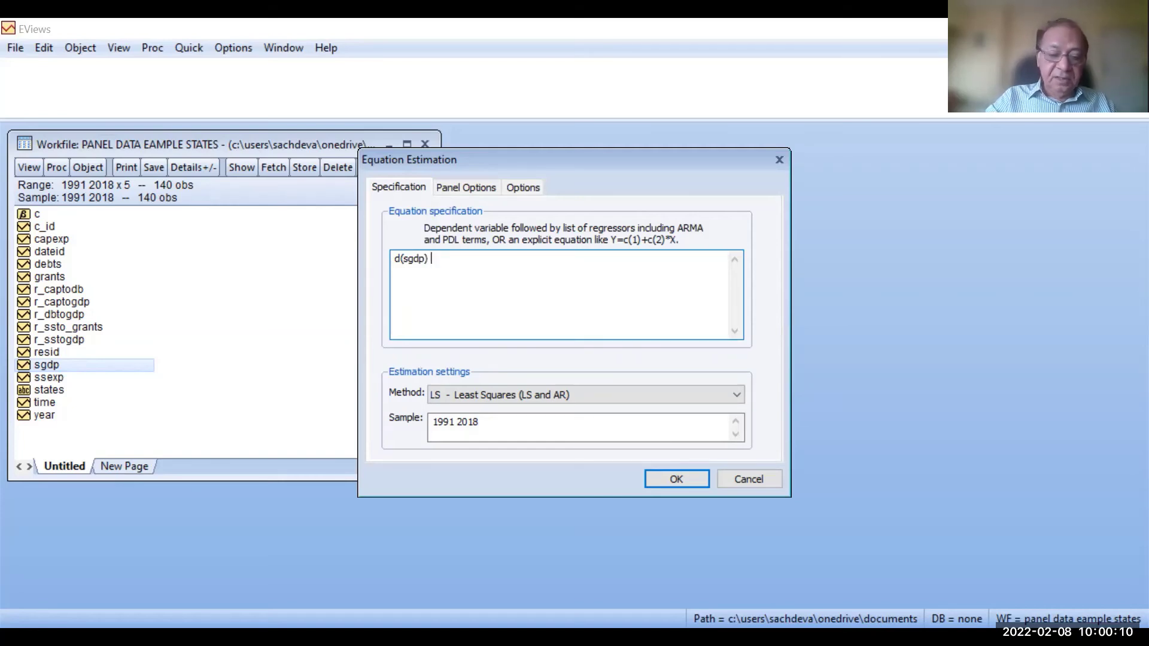
Add the constant c and the term d(capex) as regressors in the equation specification
type("c")
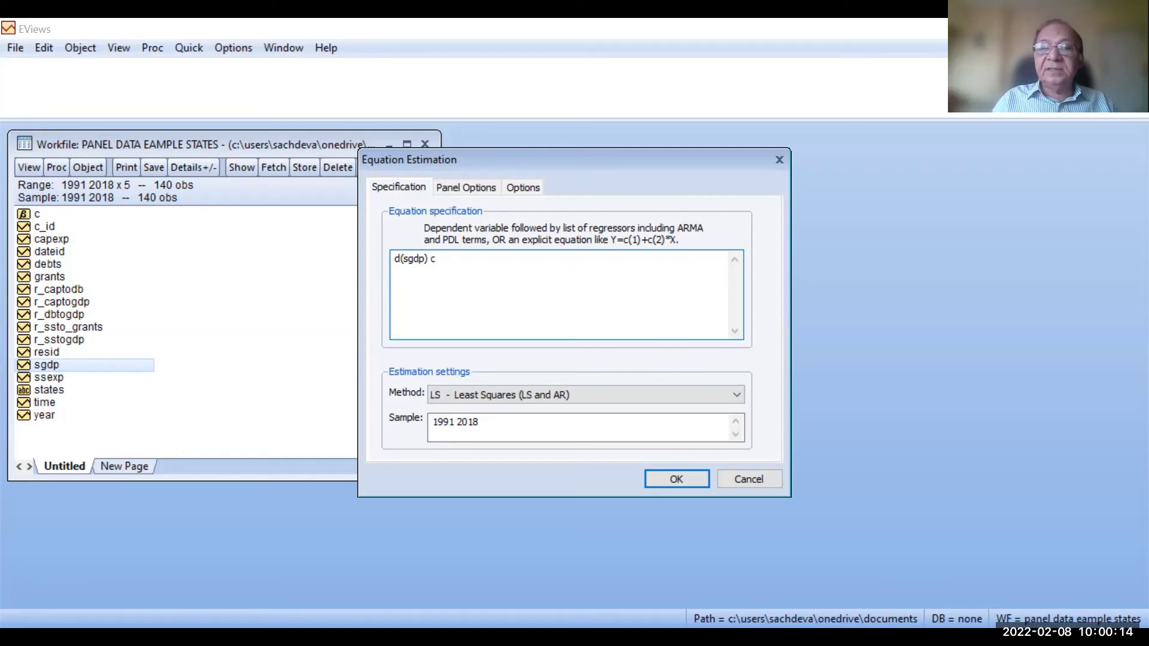
type(" d(")
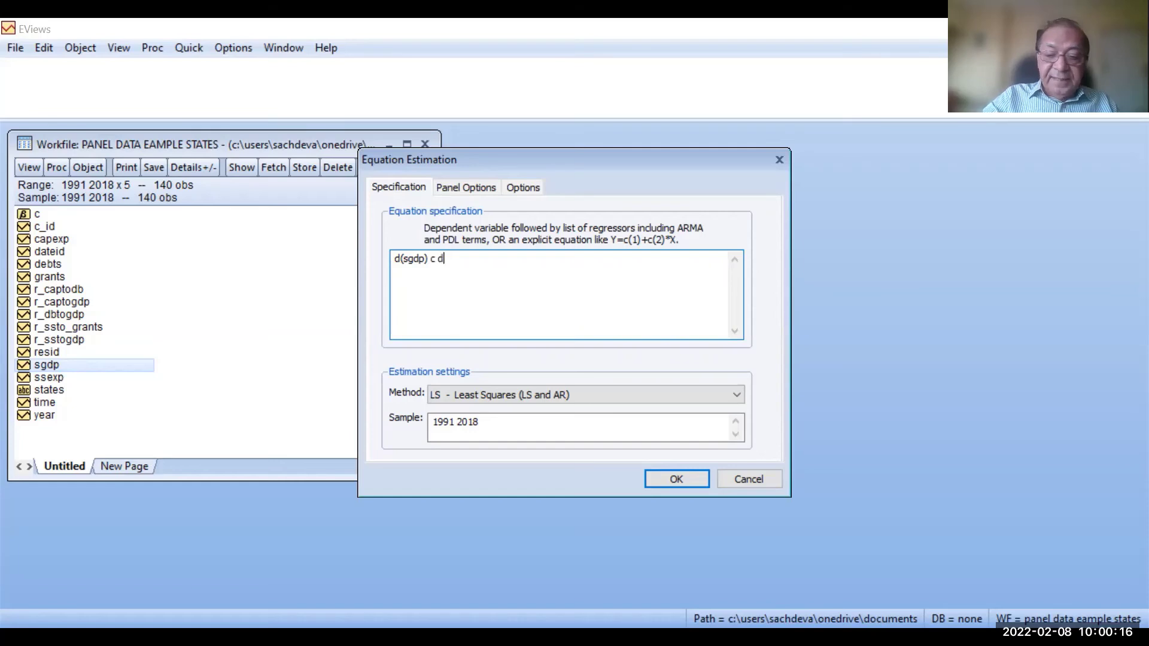
type("cAP")
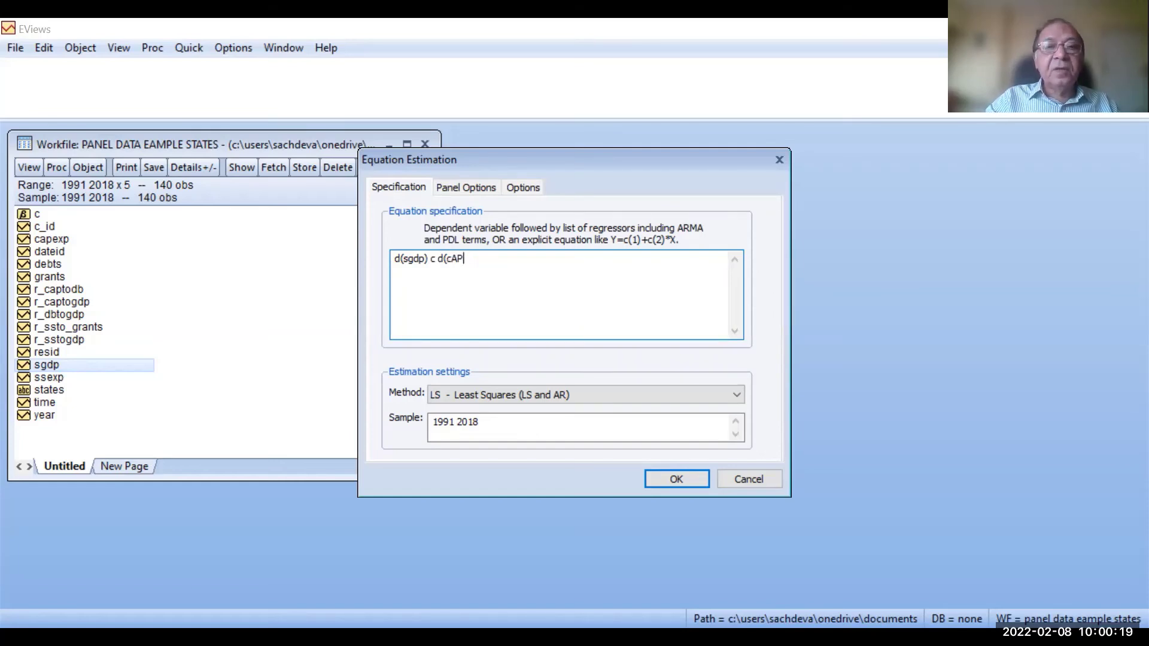
key("BackSpace")
key("BackSpace")
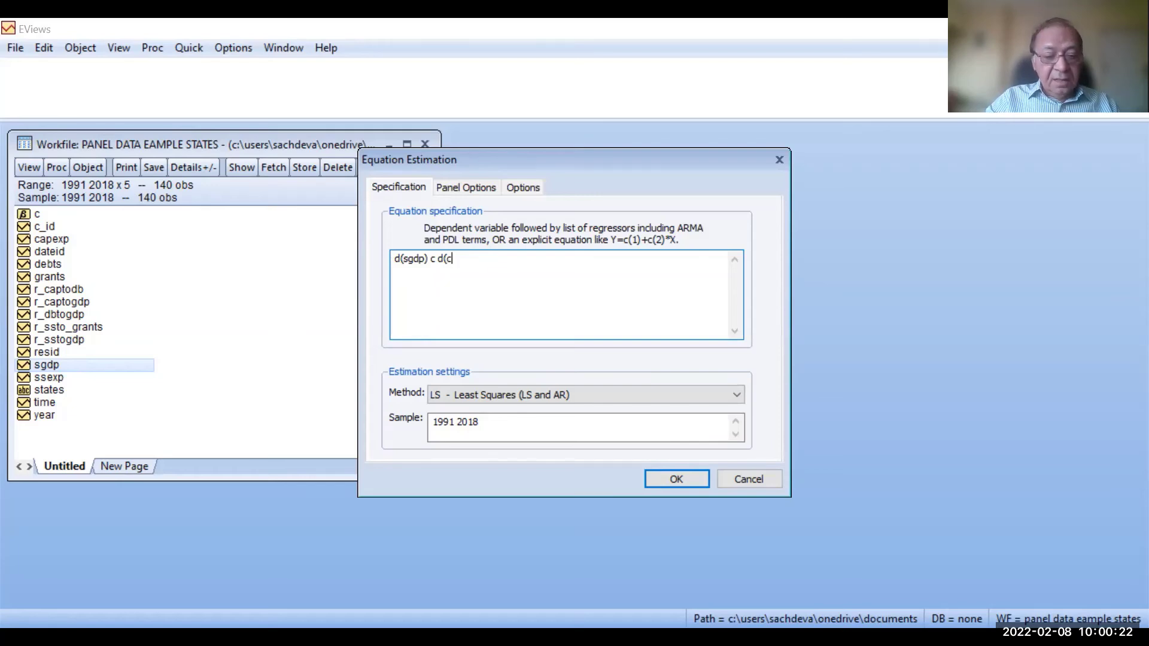
type("a")
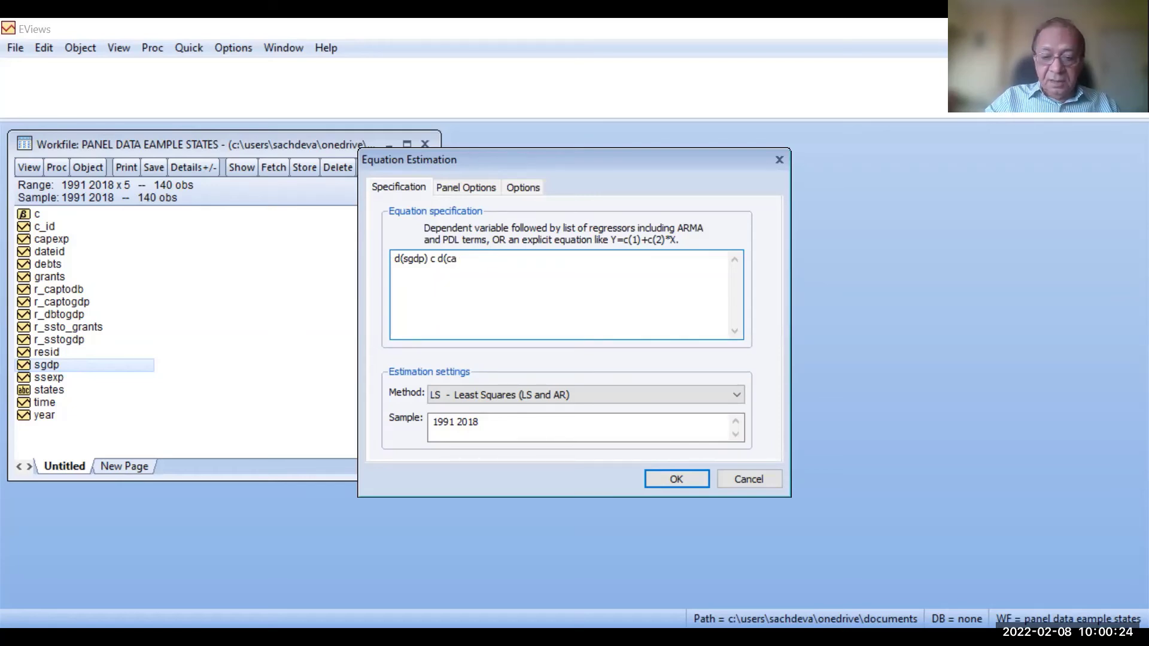
type("pex)")
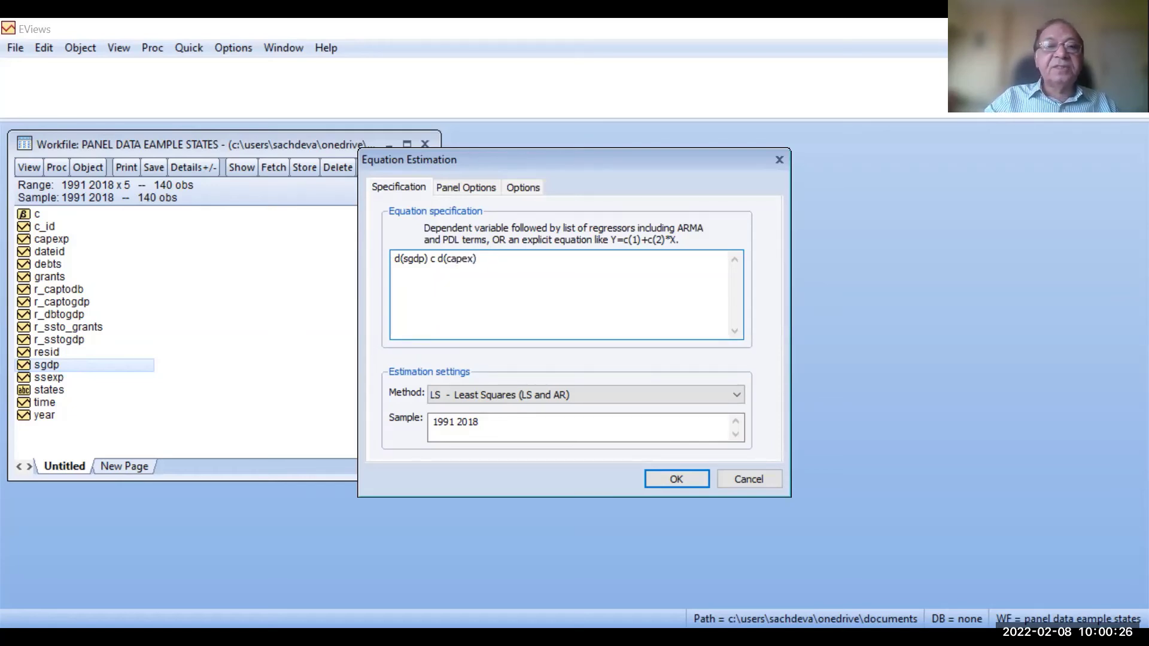
Add d(debts) and time to the regressors in the equation specification
type(" d(")
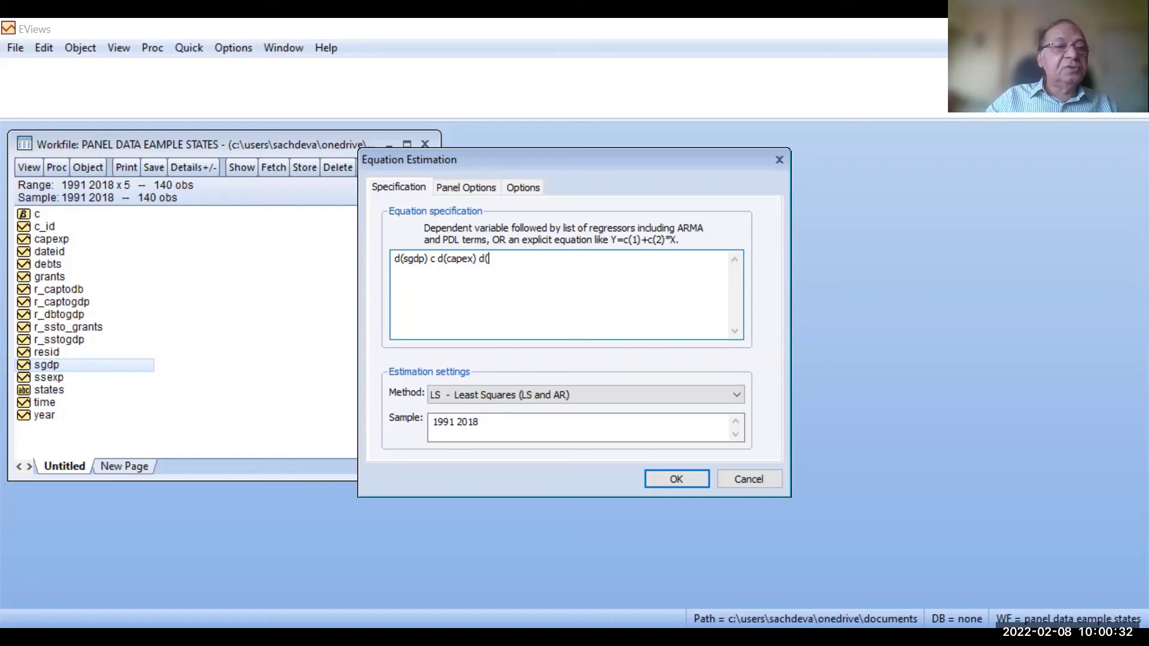
type("deb")
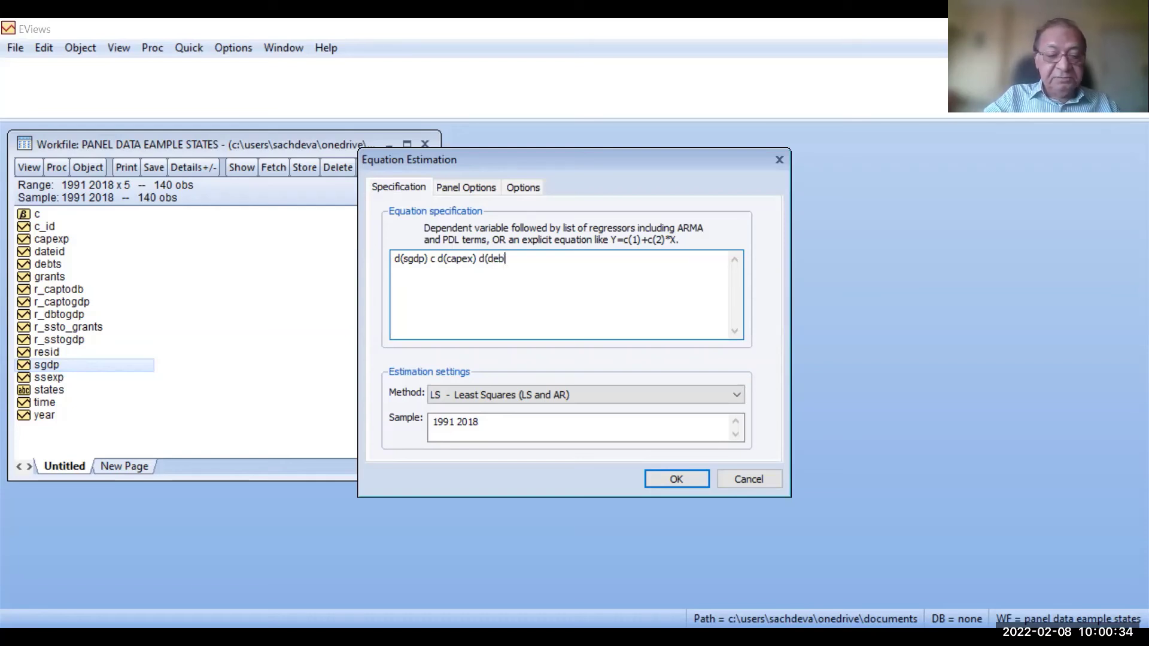
type("ts")
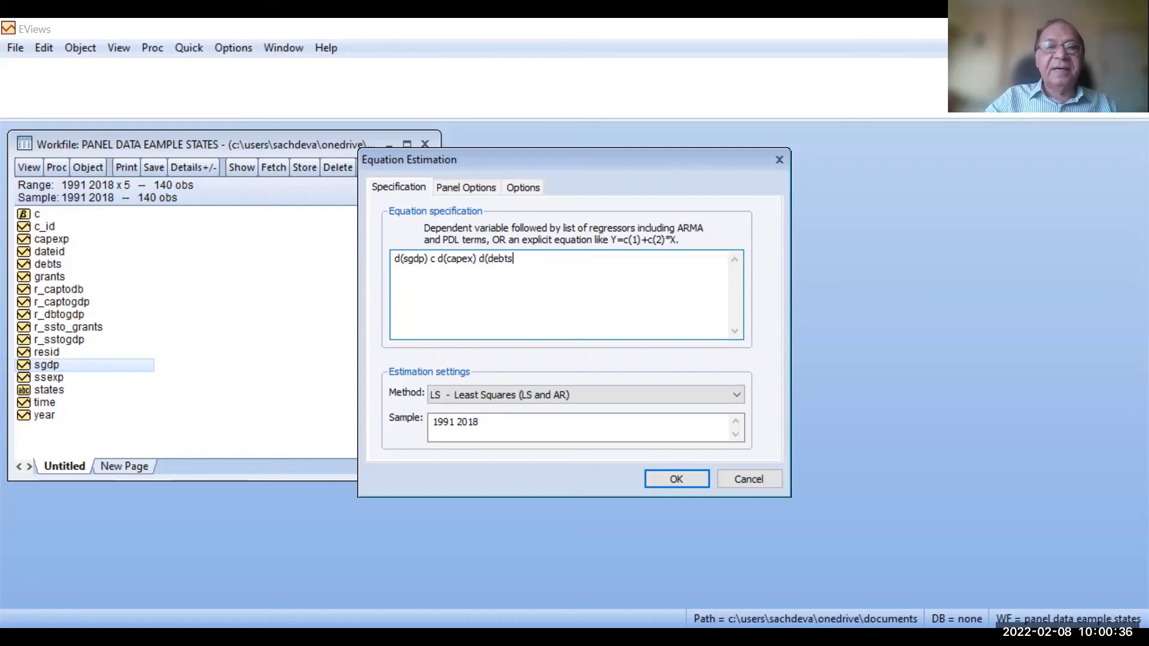
type(")")
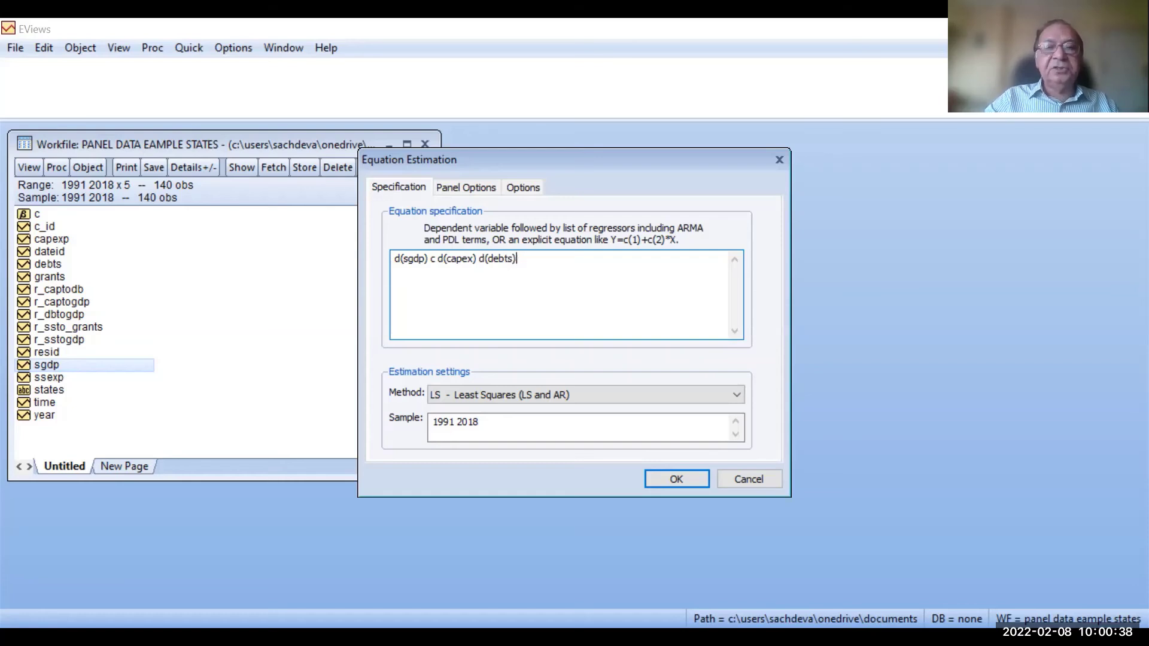
type(" time")
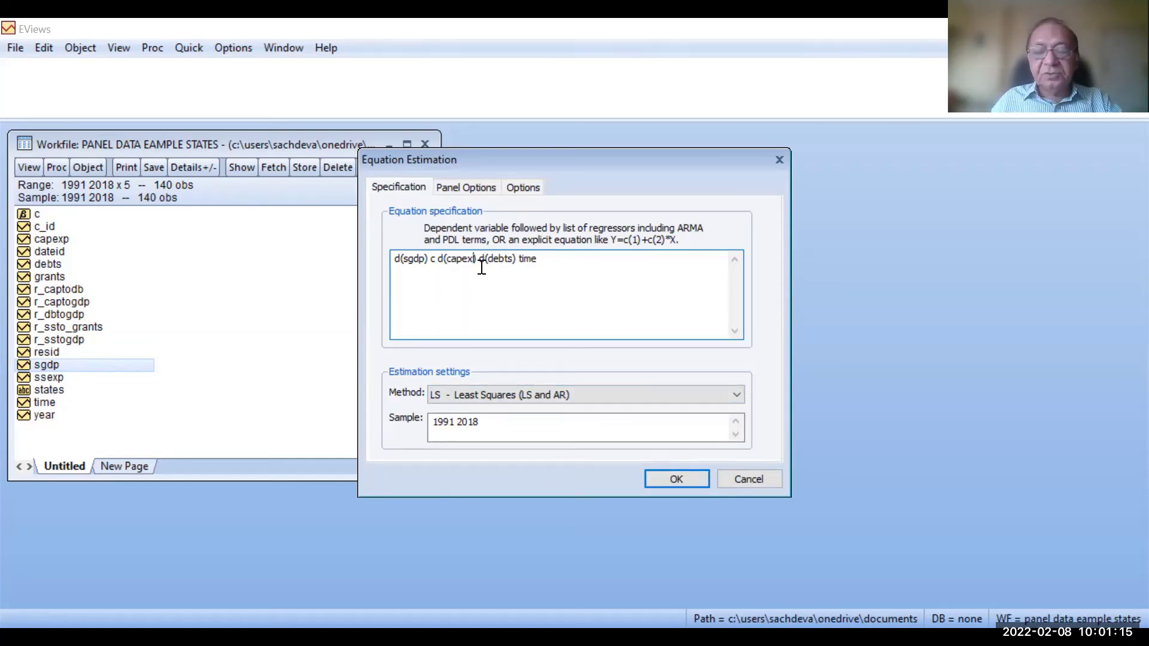
Correct the capex term to d(capexp) and estimate the equation by Least Squares for the sample 1991 2018
type("p")
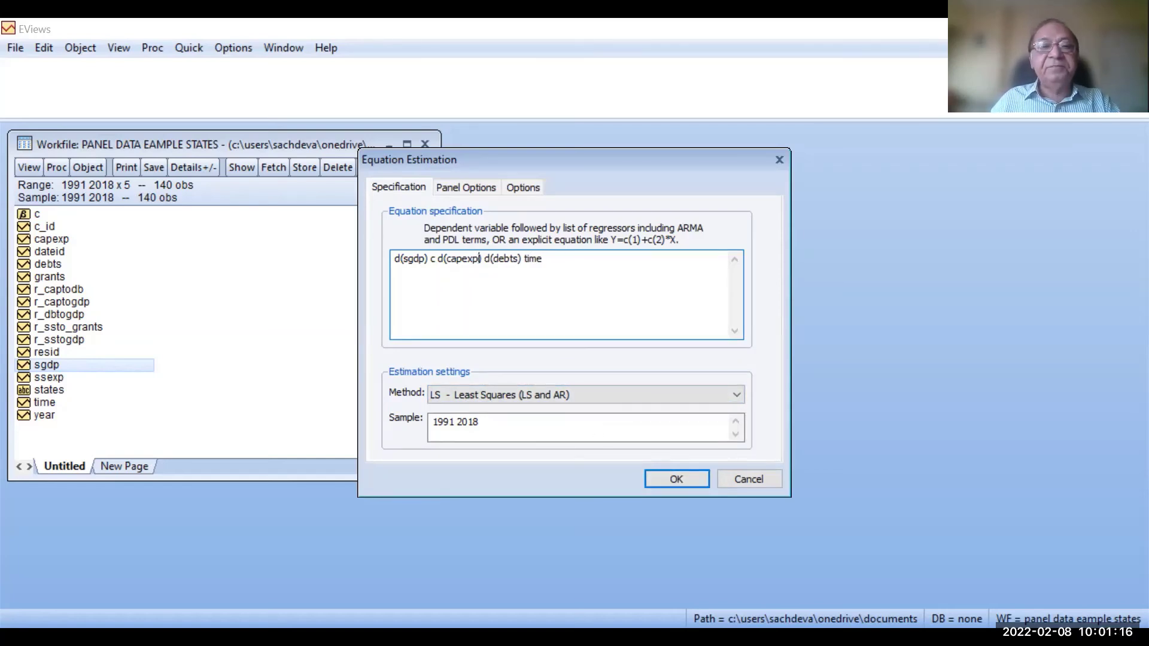
left_click(674, 475)
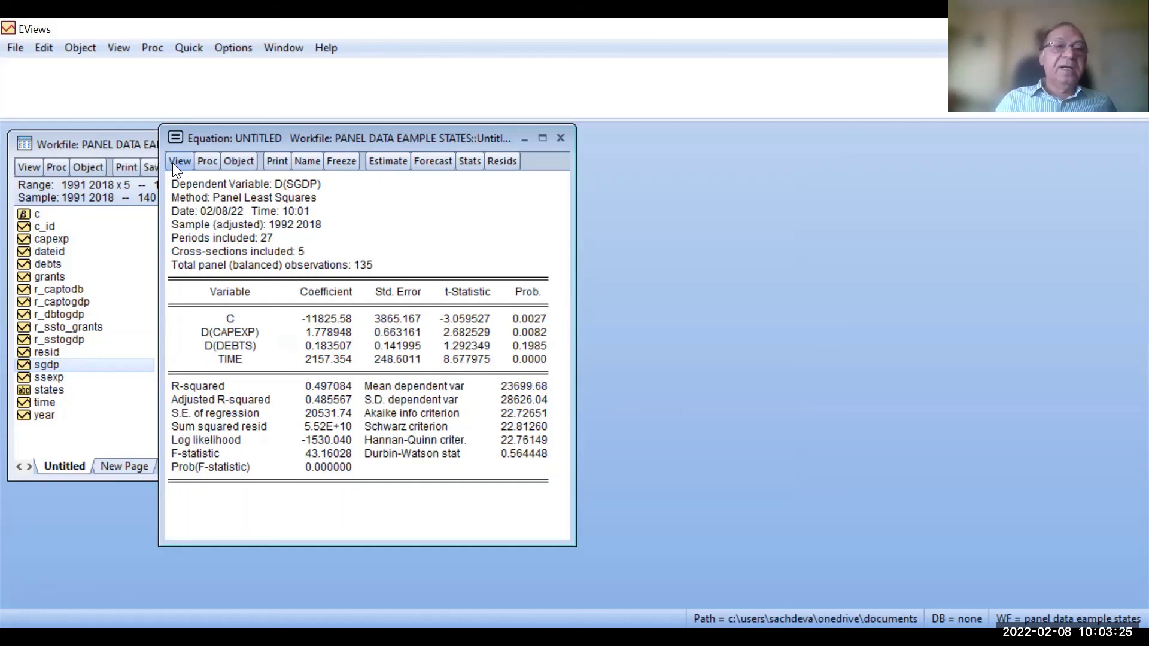
Re-estimate the equation by Least Squares with fixed cross-section effects and no period effects
left_click(180, 160)
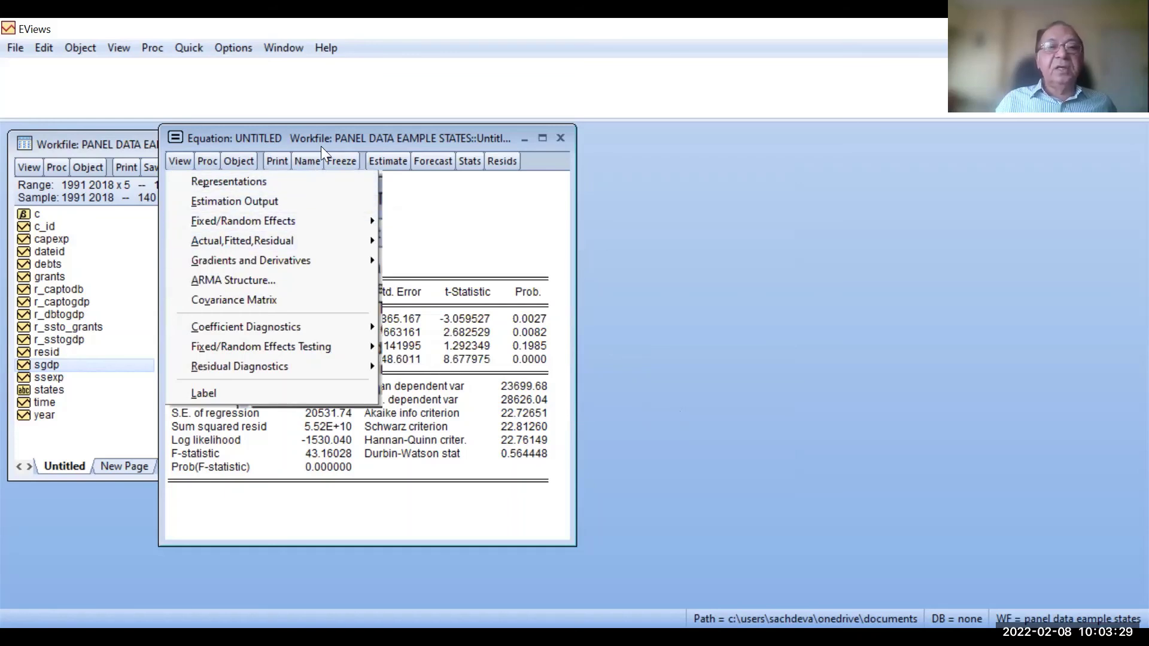
left_click(378, 160)
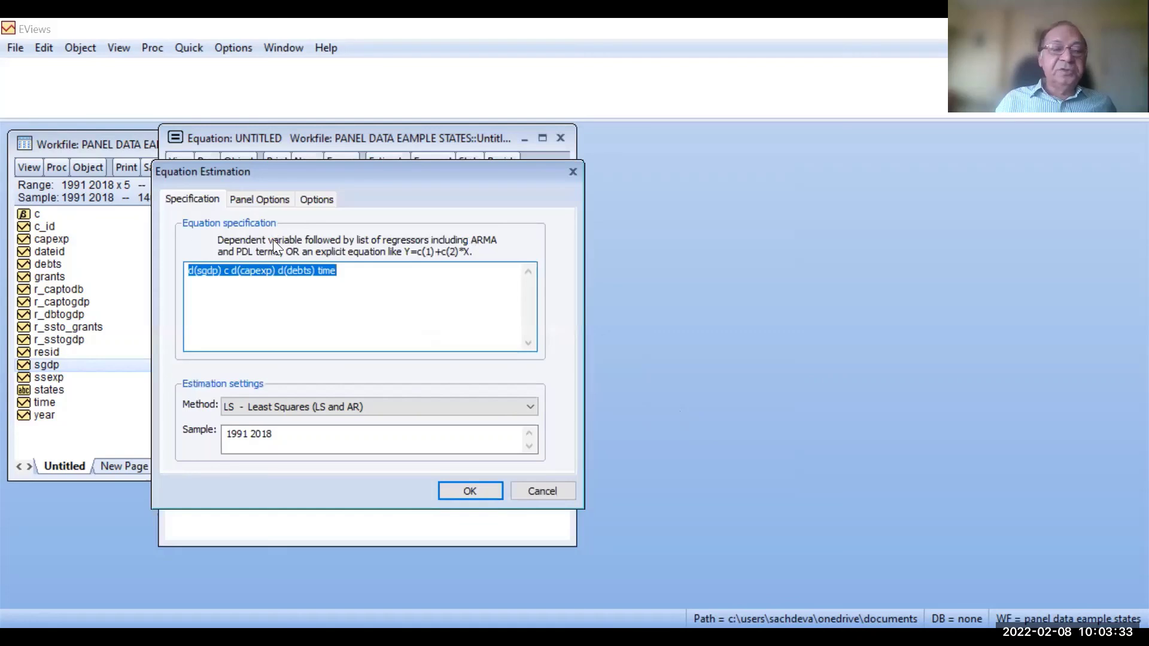
left_click(352, 408)
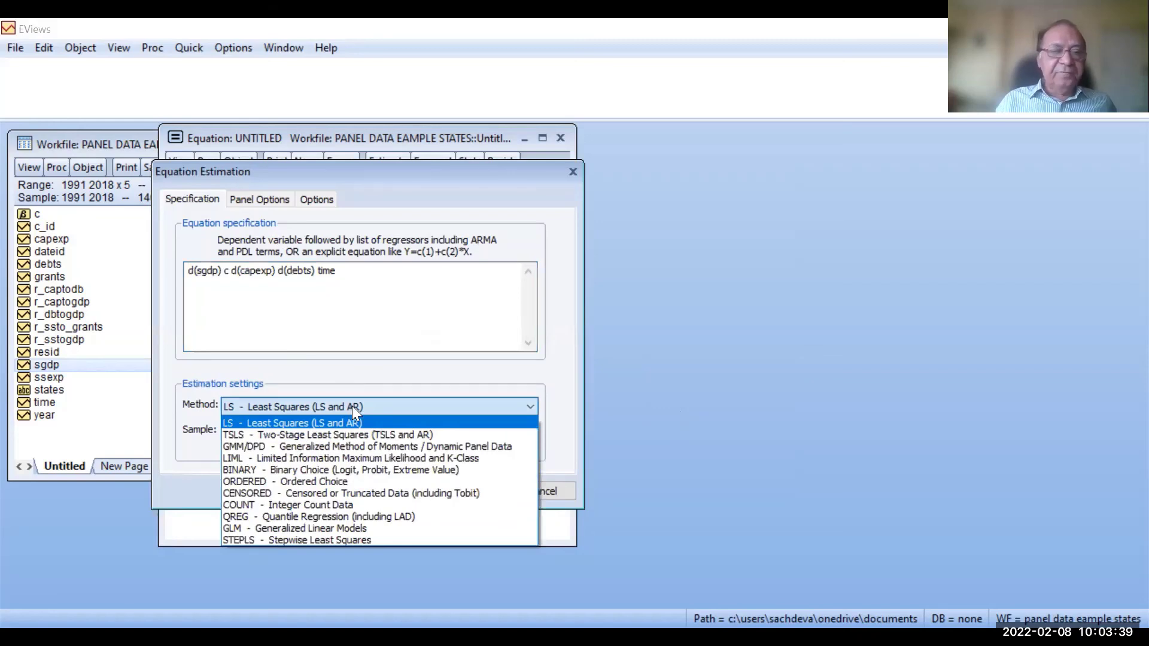
left_click(345, 422)
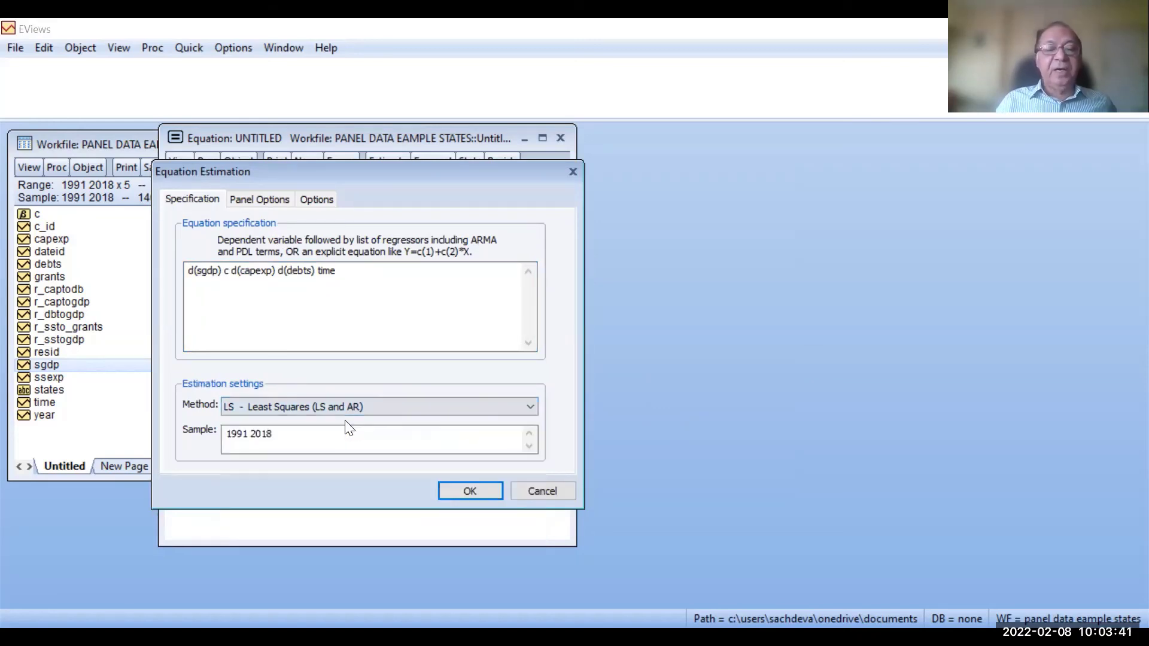
left_click(266, 199)
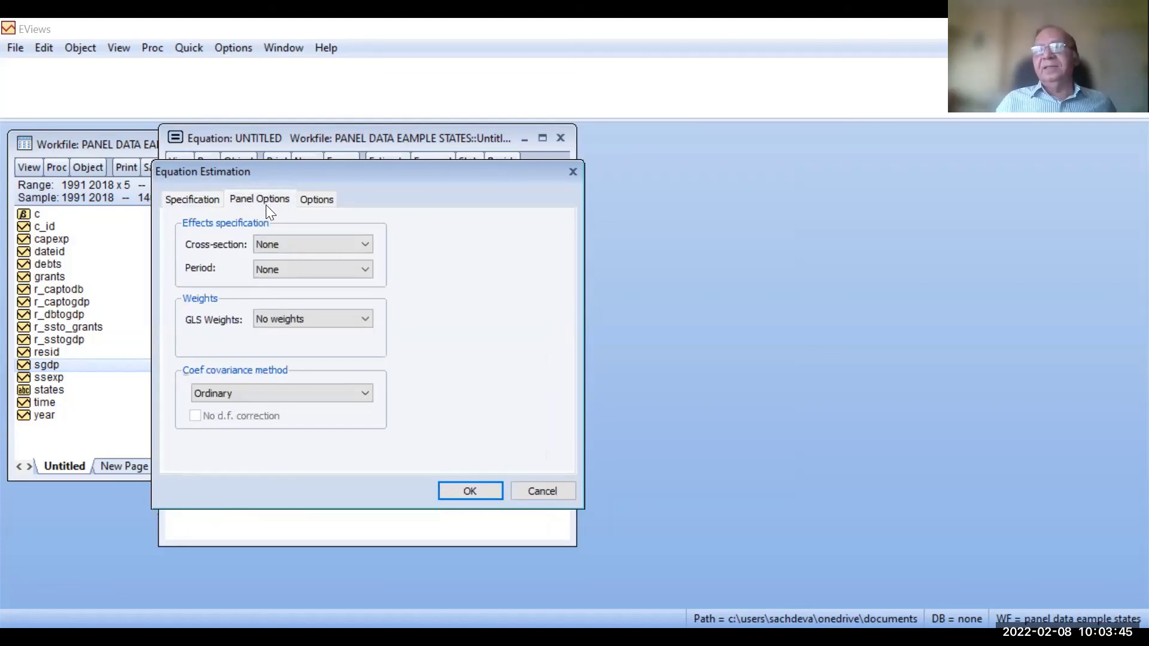
left_click(348, 244)
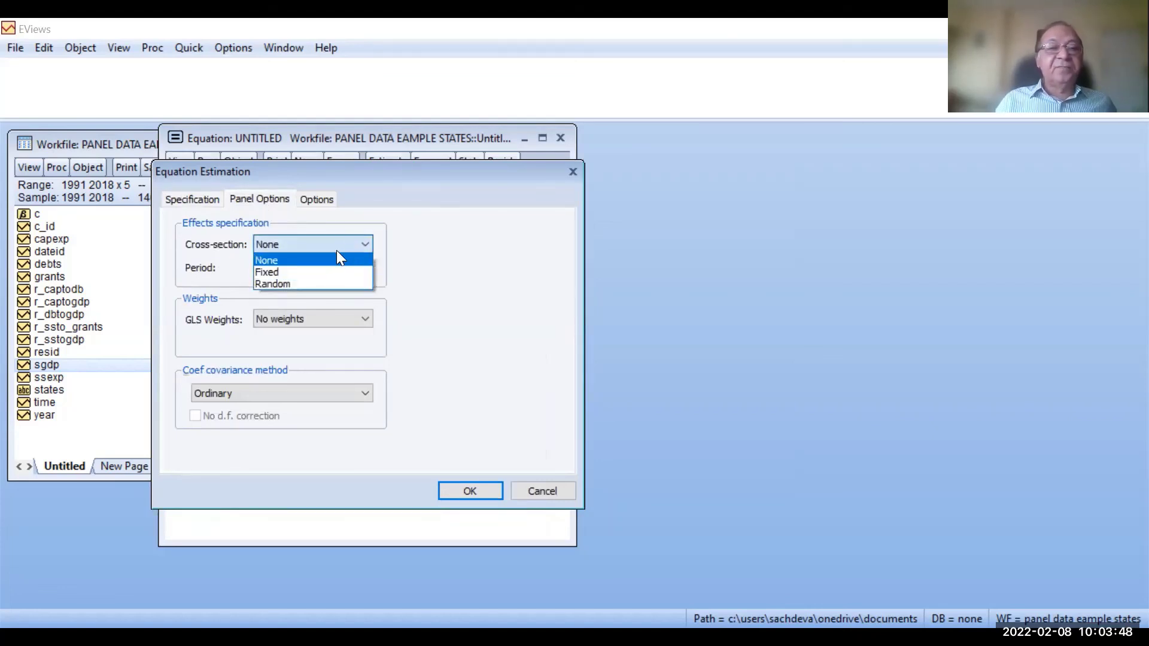
left_click(314, 271)
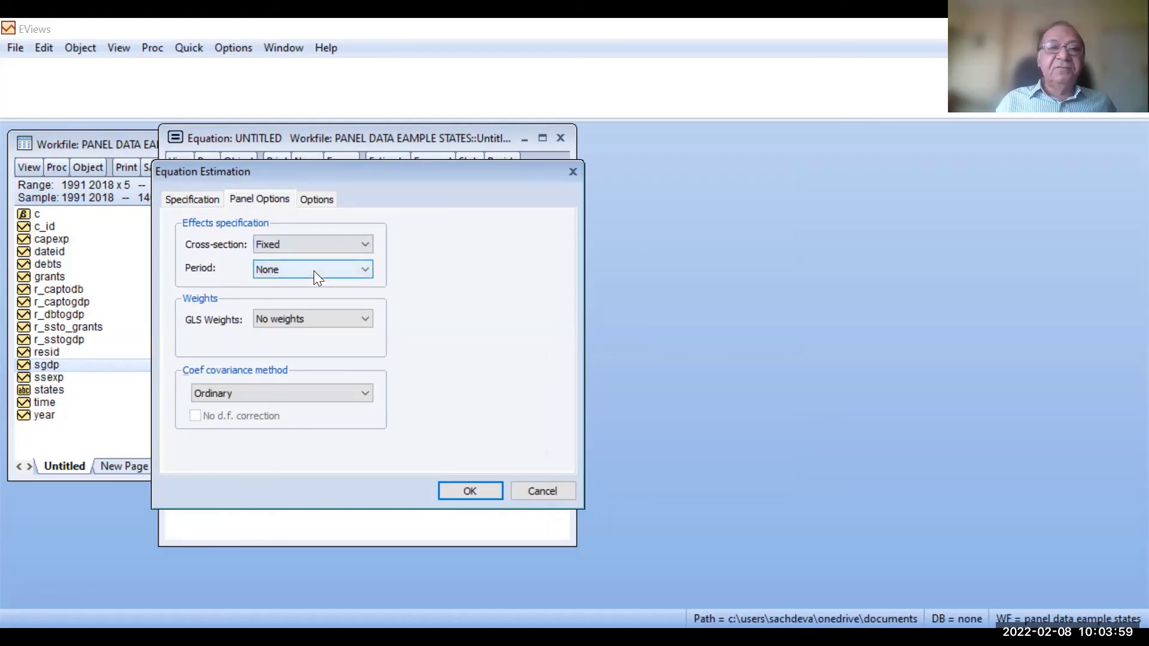
left_click(478, 494)
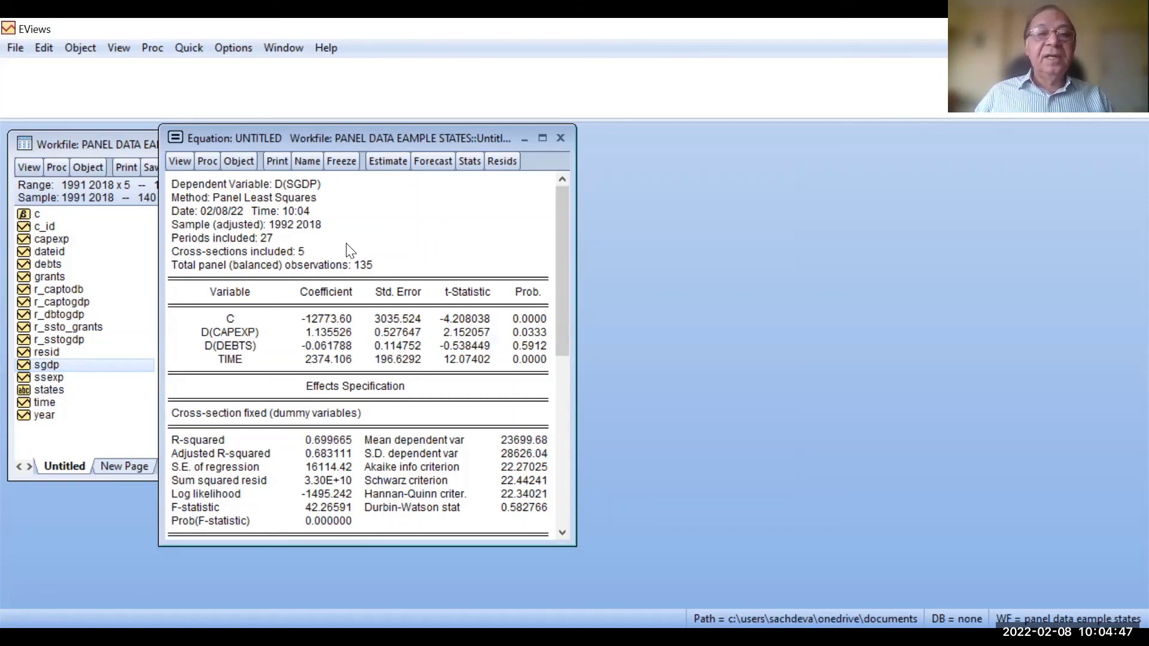
Display the estimated cross-section fixed effects for each C_ID of the equation
left_click(177, 161)
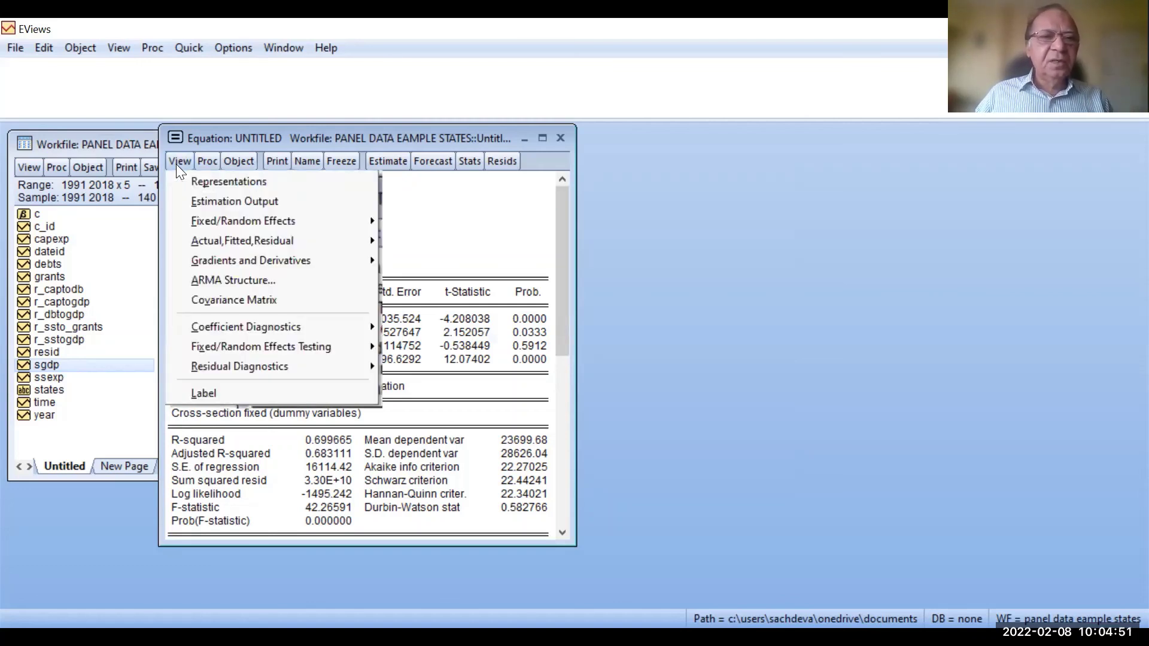
mouse_move(269, 222)
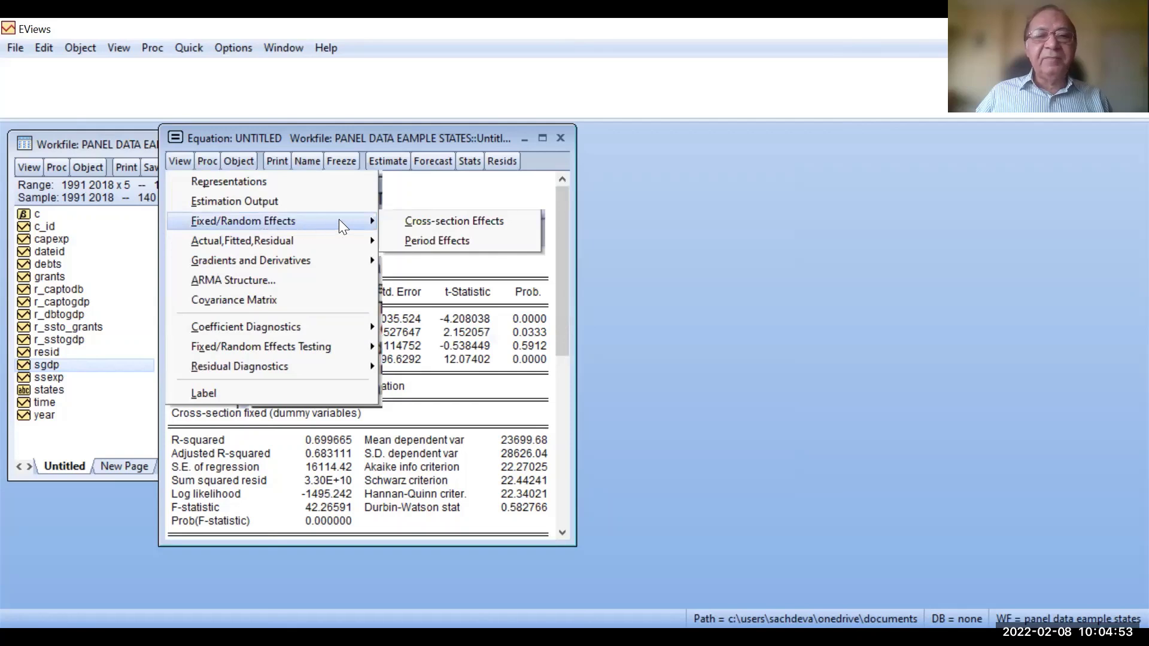
left_click(421, 224)
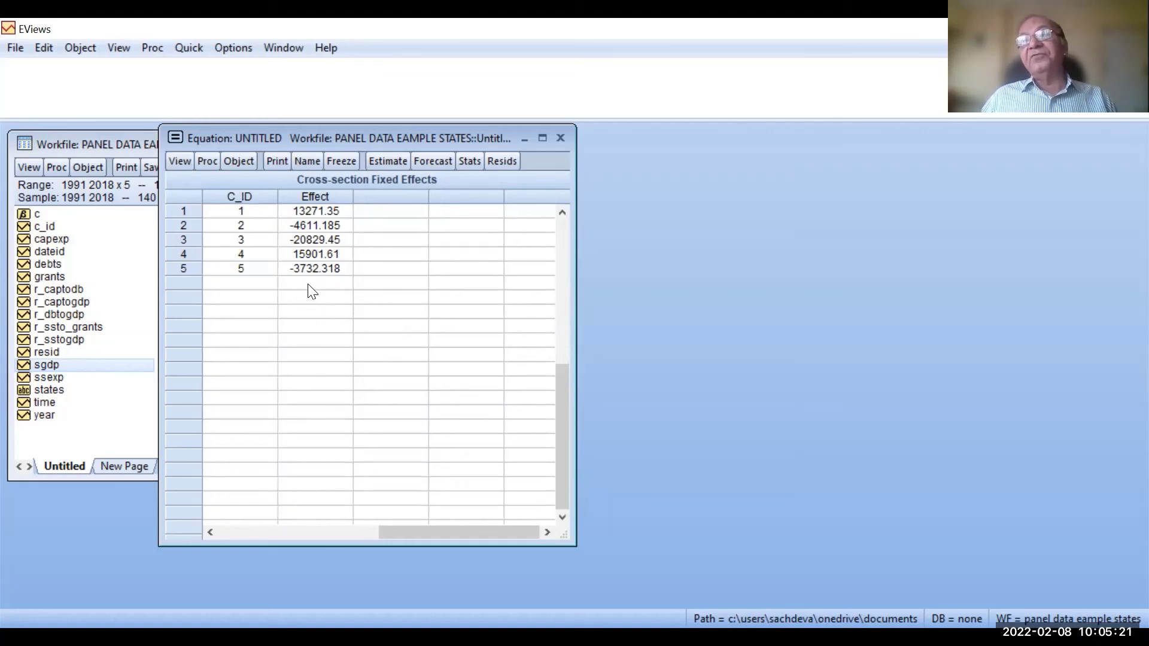
Re-estimate the equation with random cross-section effects and review the estimation output down to the weighted statistics
left_click(180, 161)
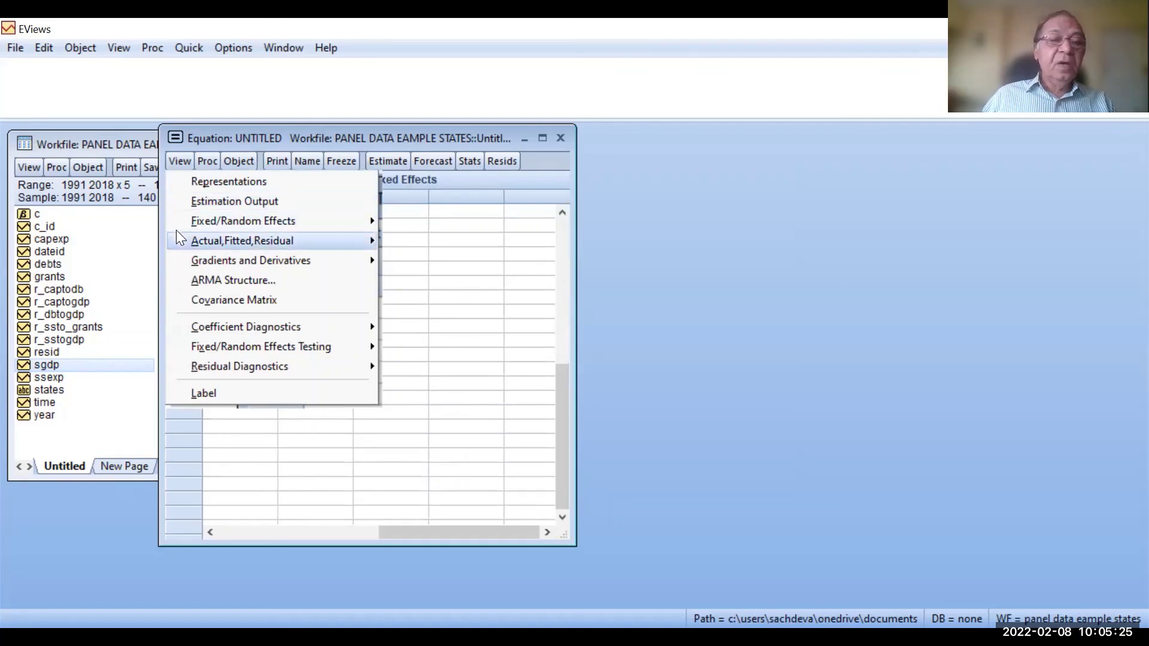
left_click(385, 157)
left_click(378, 160)
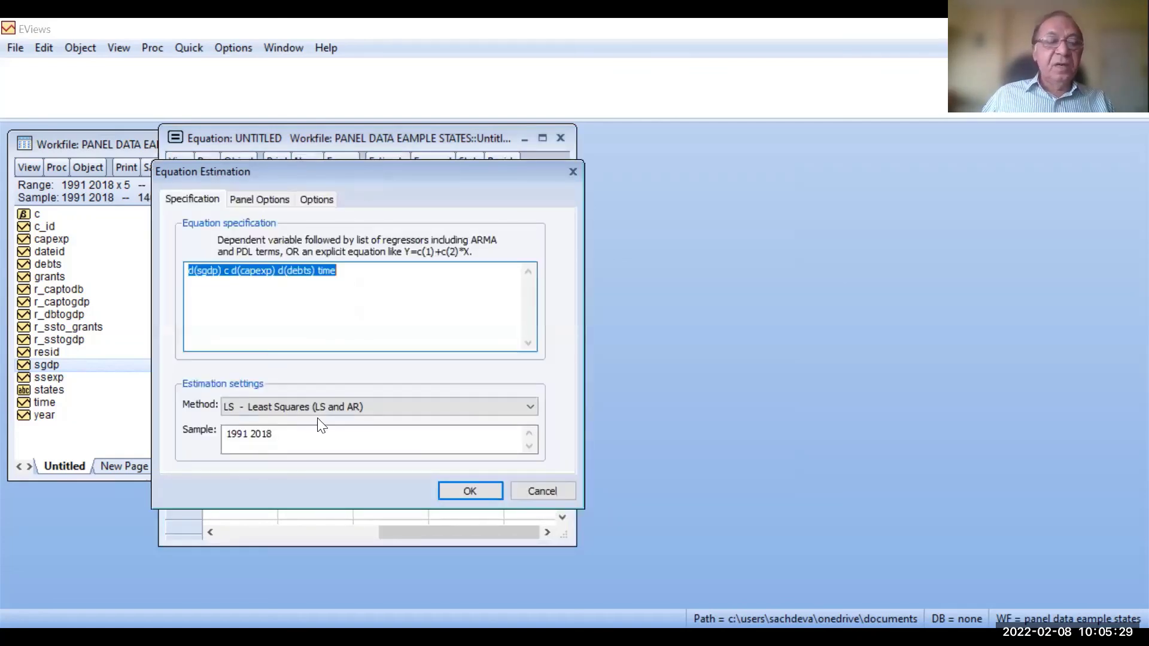
left_click(249, 197)
left_click(297, 244)
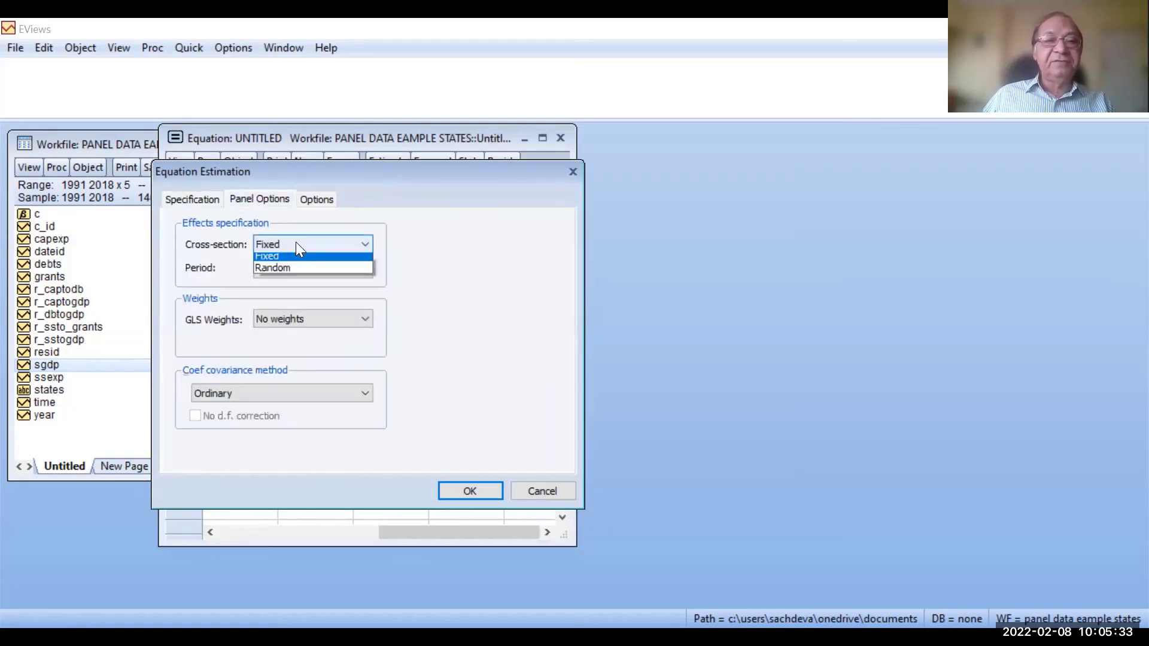
left_click(290, 281)
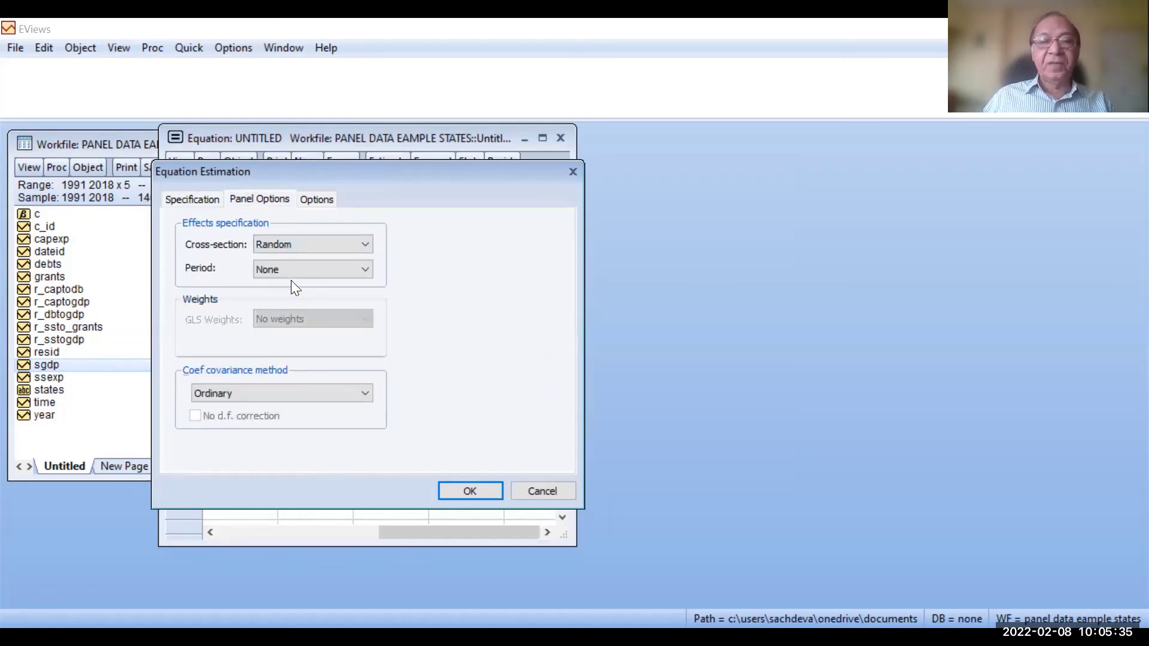
left_click(471, 492)
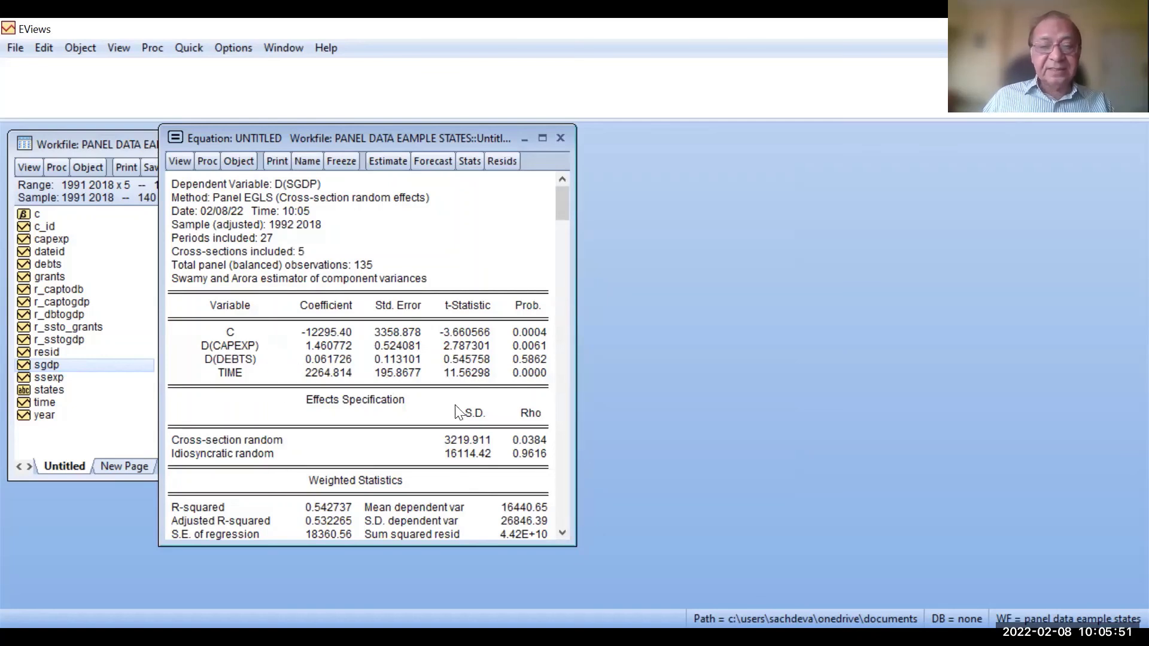
scroll(419, 436, "down", 1)
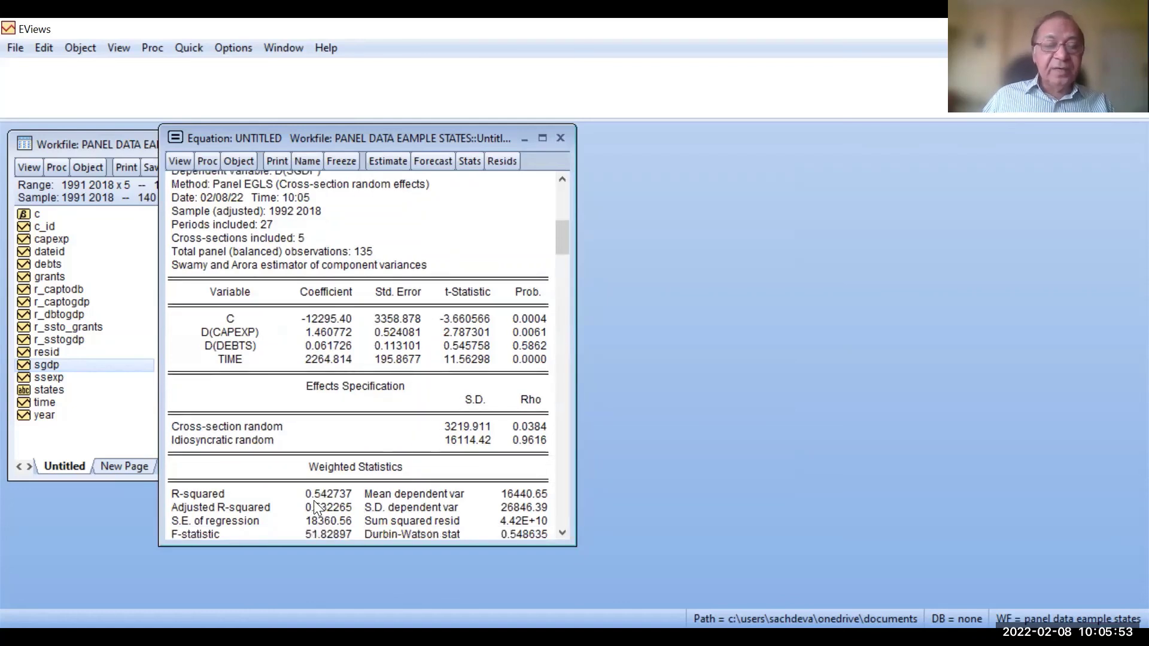
scroll(353, 488, "down", 1)
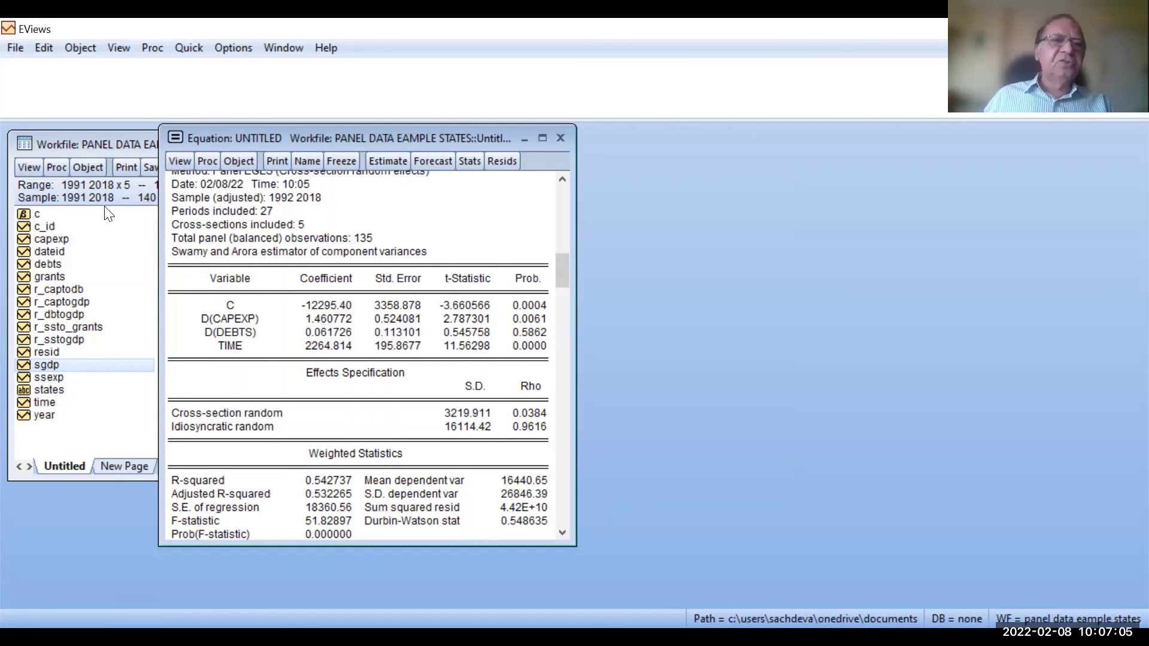
Run the Correlated Random Effects - Hausman Test on the random effects equation
left_click(179, 161)
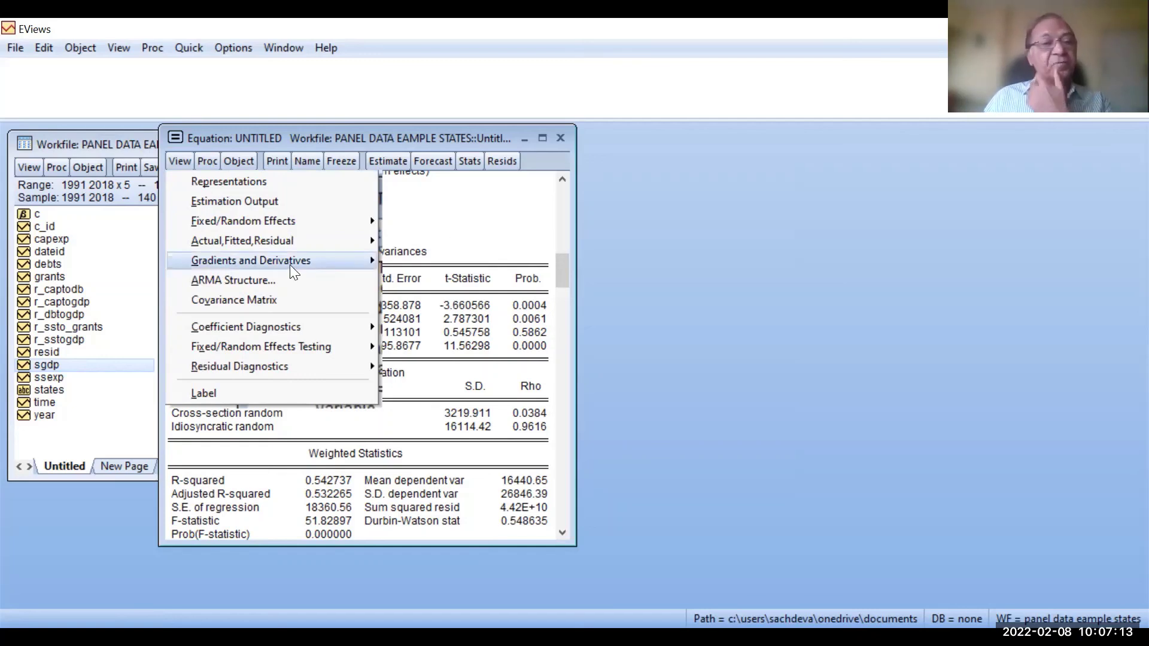
mouse_move(275, 221)
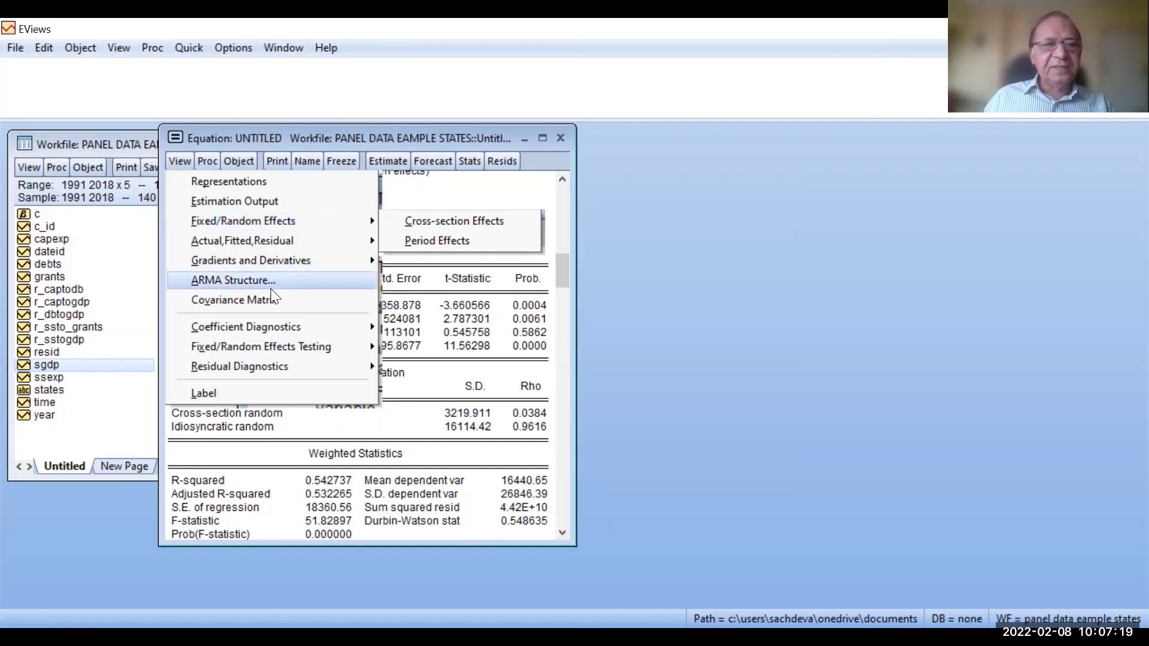
mouse_move(290, 345)
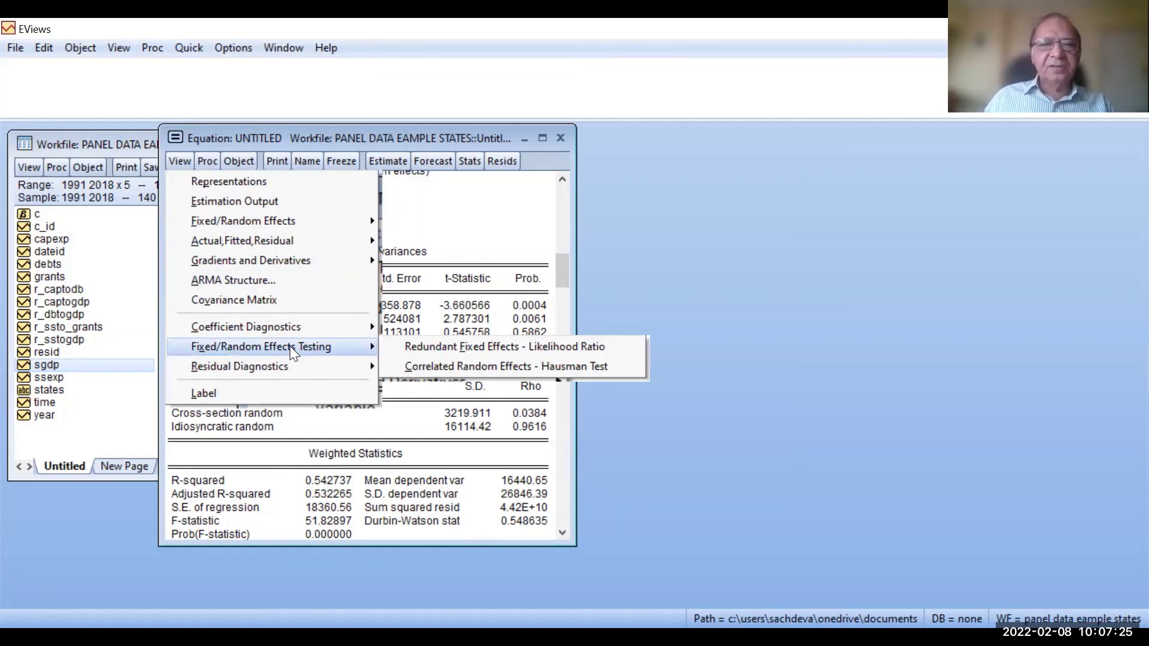
left_click(429, 366)
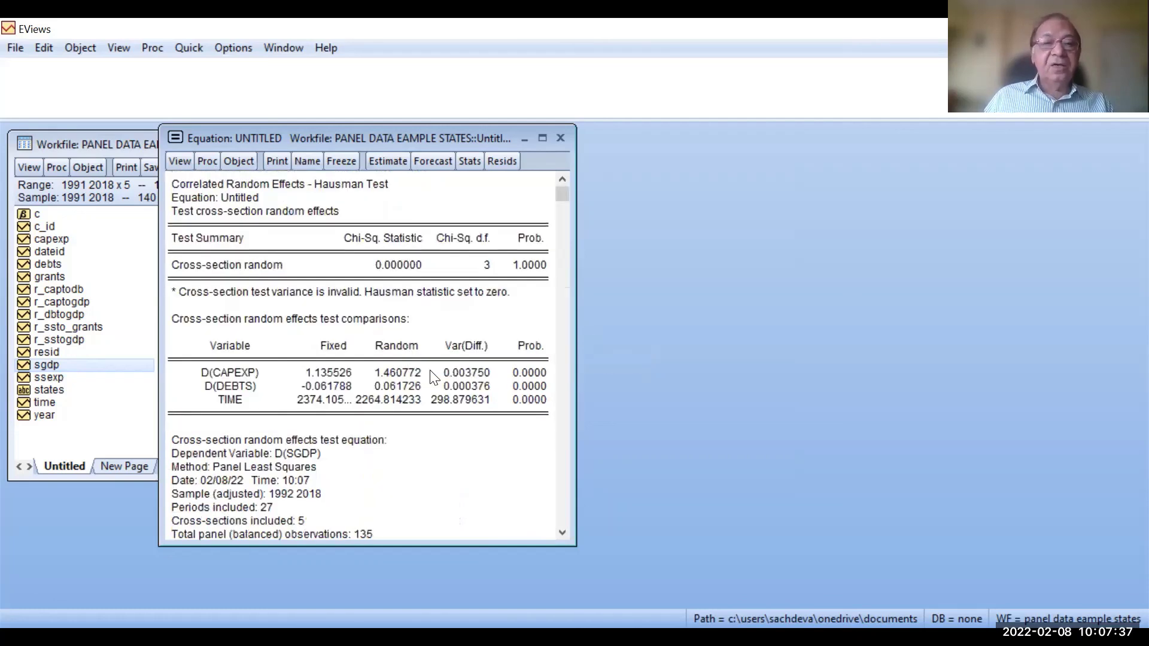